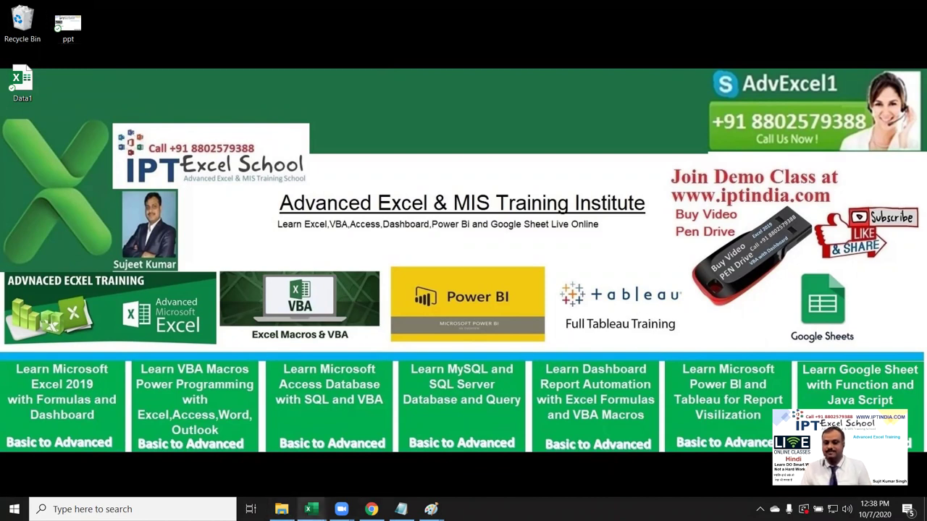
Bring the blank Book4 window to the front using its taskbar preview thumbnail.
mouse_move(311, 509)
click(408, 481)
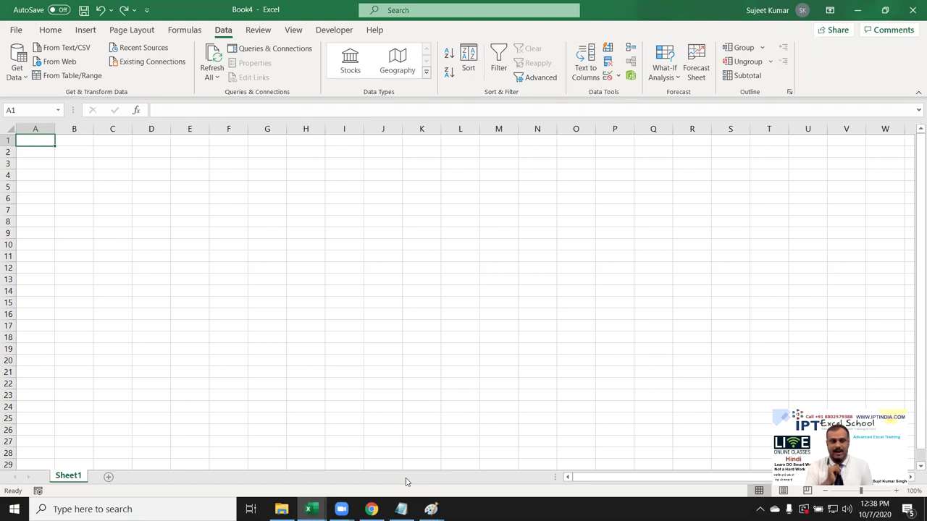
click(61, 175)
click(47, 144)
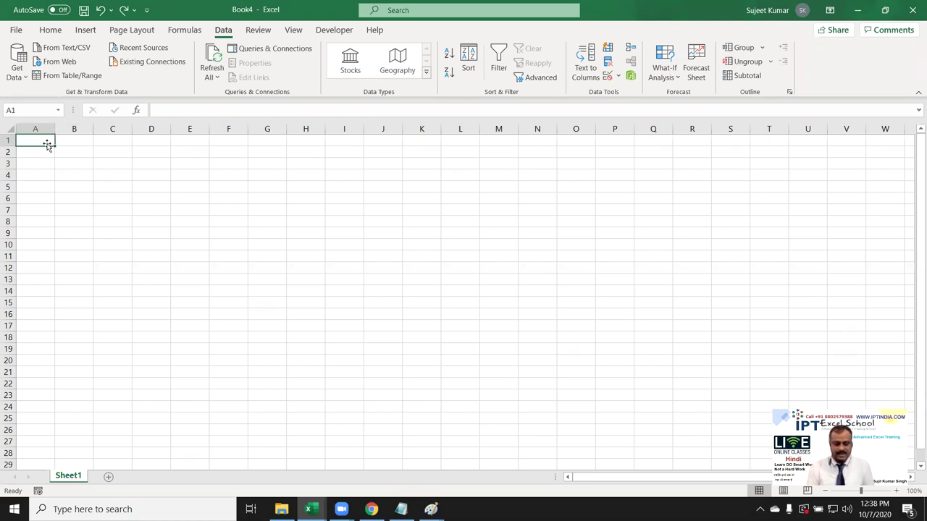
text(Name)
key(Return)
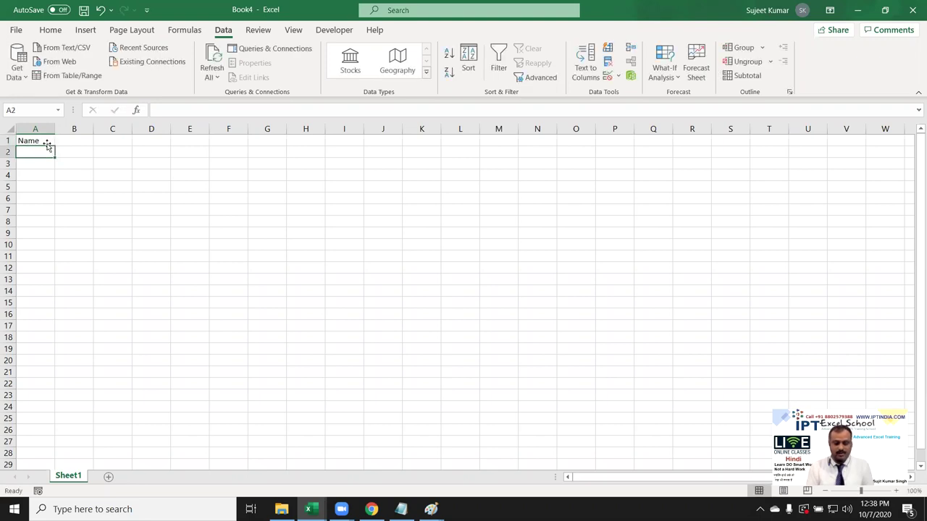
text(P)
key(Escape)
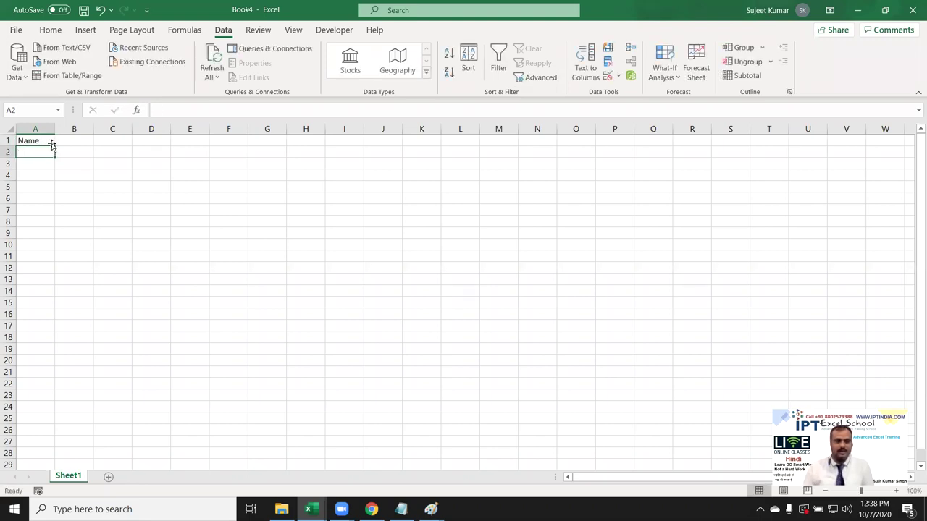
click(53, 141)
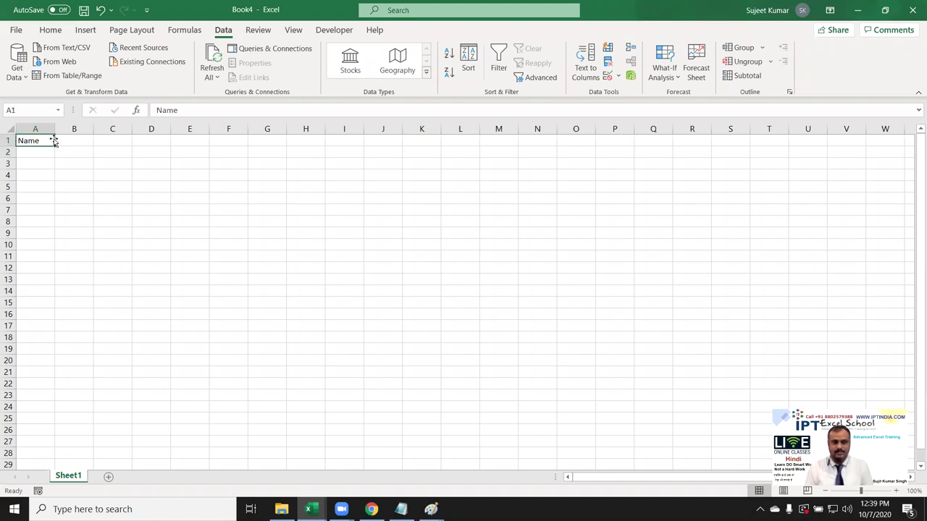
key(Right)
text(Jan)
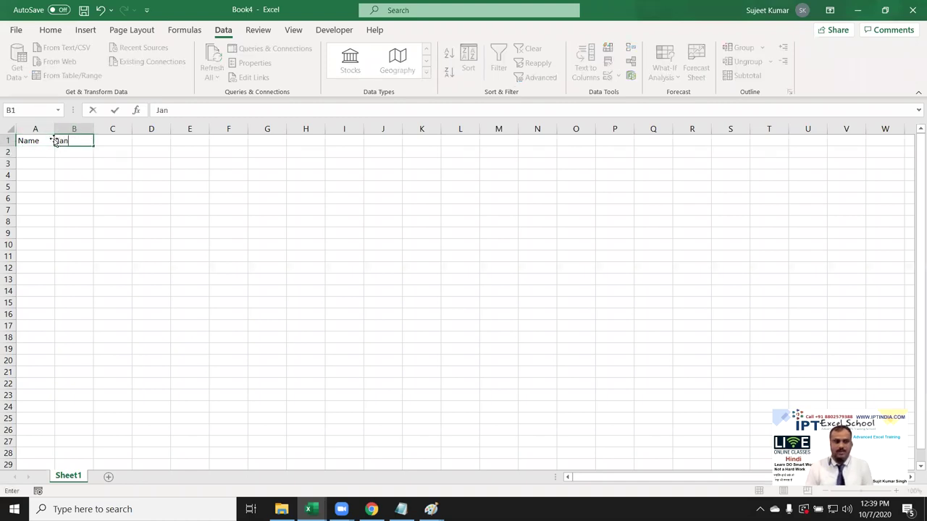
drag(23, 140, 85, 148)
key(Delete)
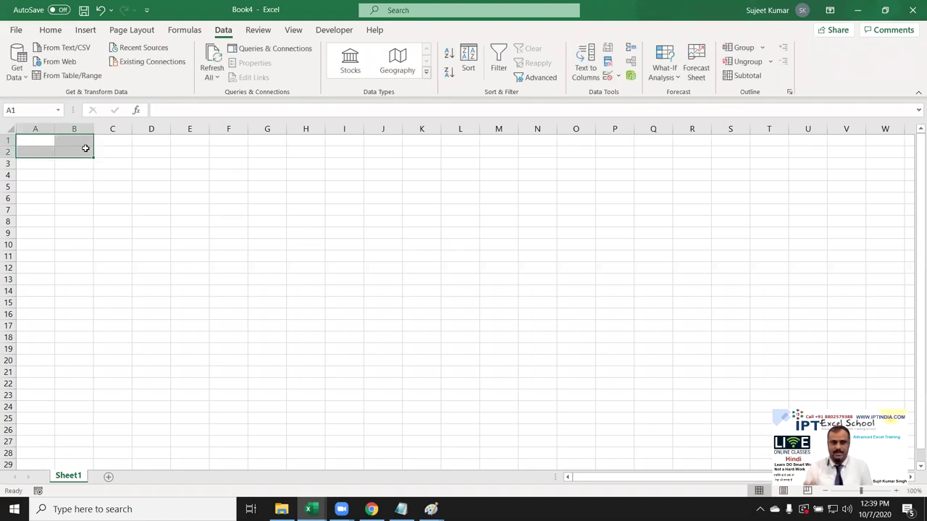
Open the DD workbook from the Recent files list.
click(16, 30)
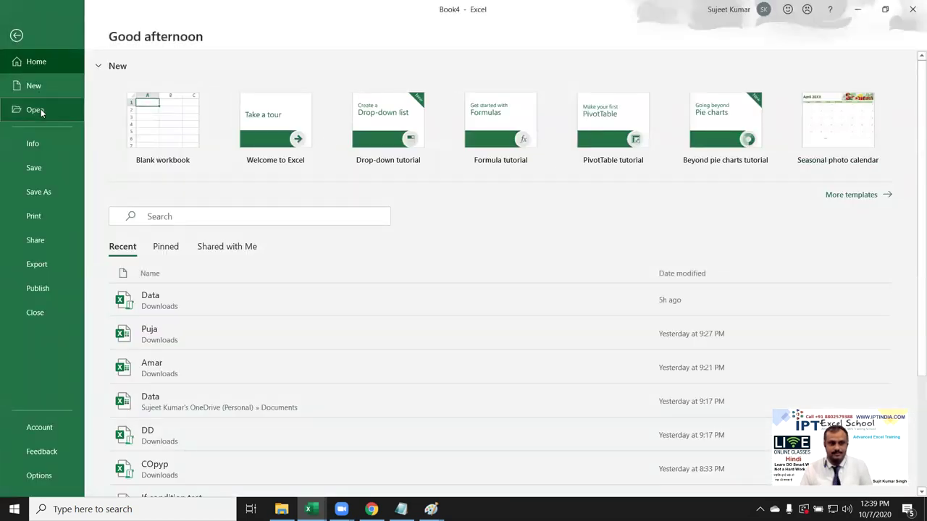
click(40, 109)
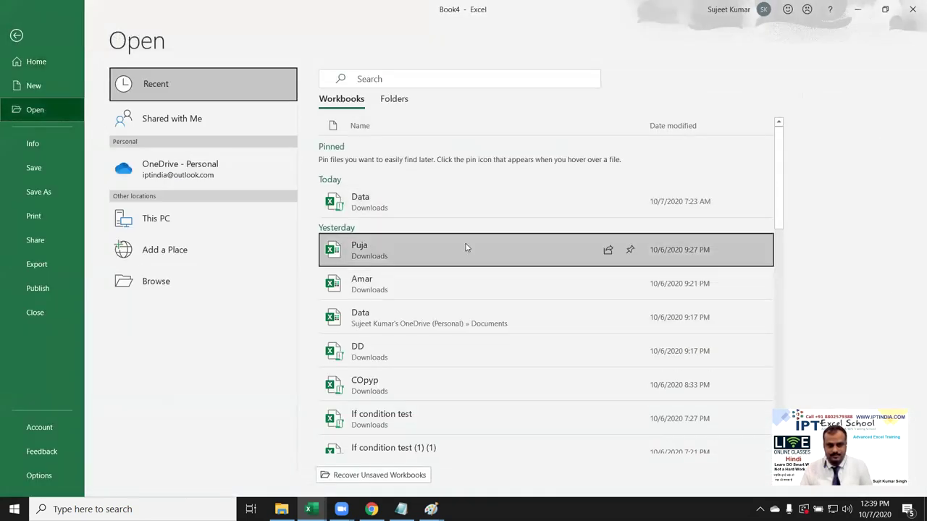
click(447, 358)
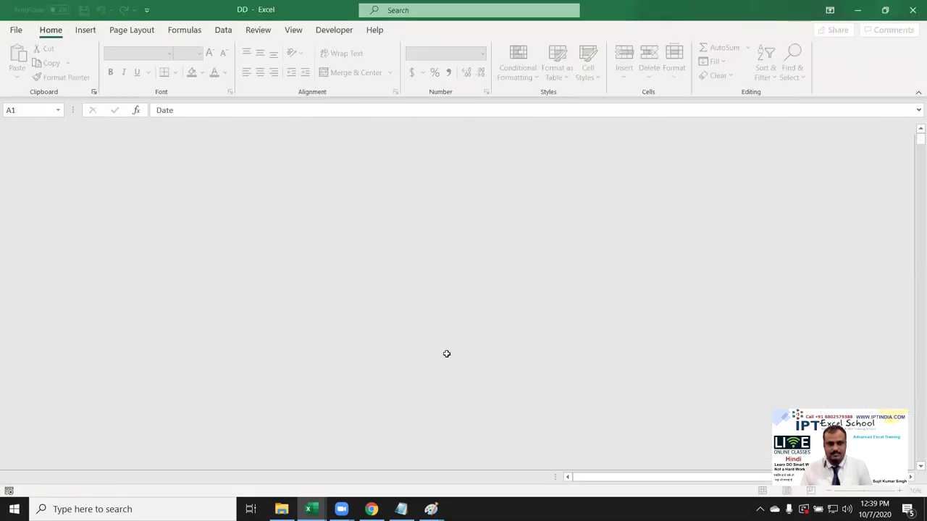
Inspect the attendance formulas and the YES/NO/N/A block, then go to Sheet2's name list.
click(404, 269)
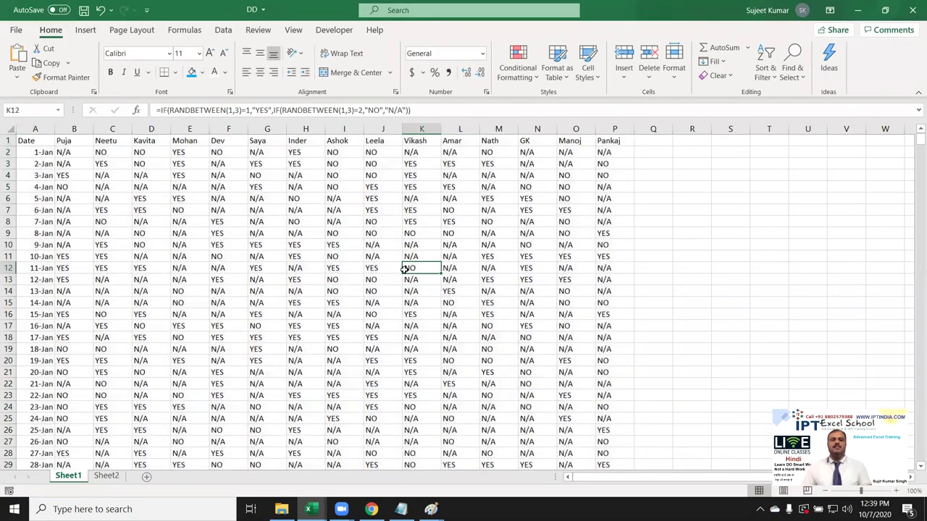
drag(43, 152, 80, 268)
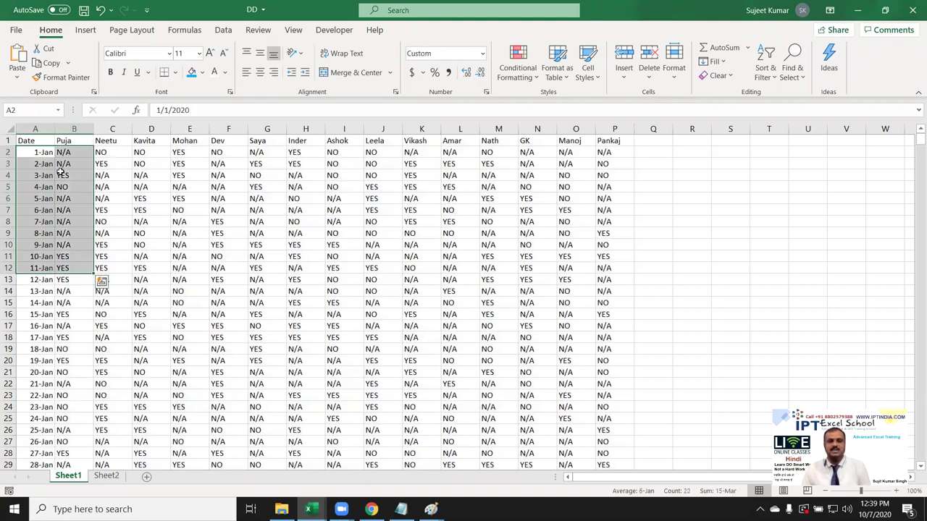
drag(66, 140, 616, 139)
click(68, 164)
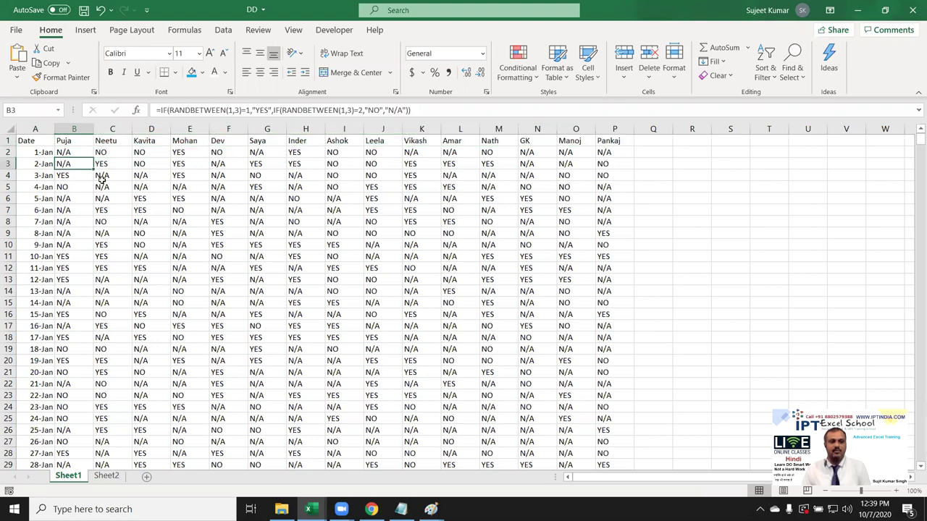
drag(103, 180, 557, 371)
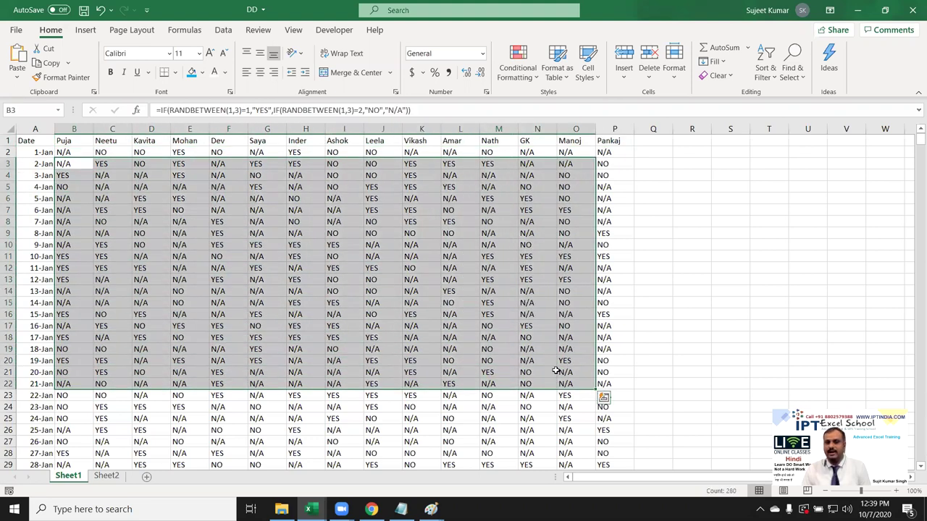
click(371, 222)
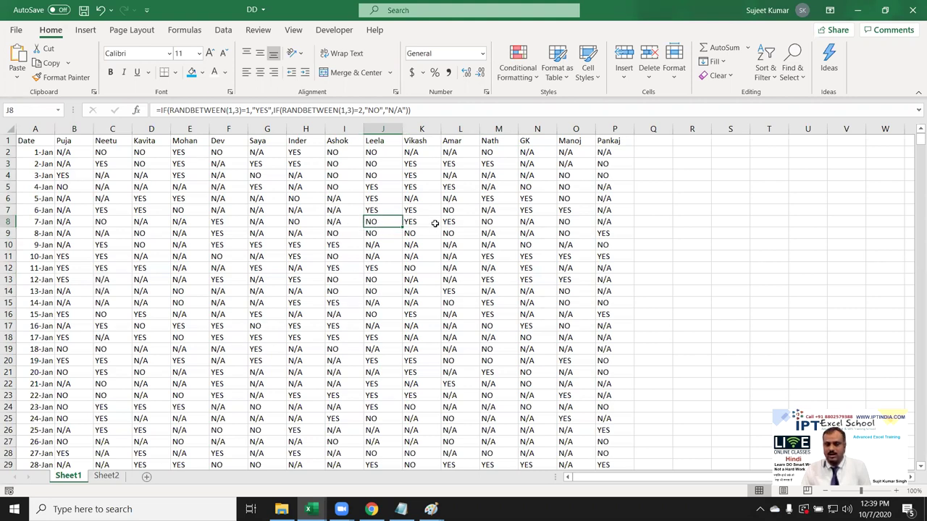
click(354, 221)
click(298, 222)
click(289, 233)
click(284, 236)
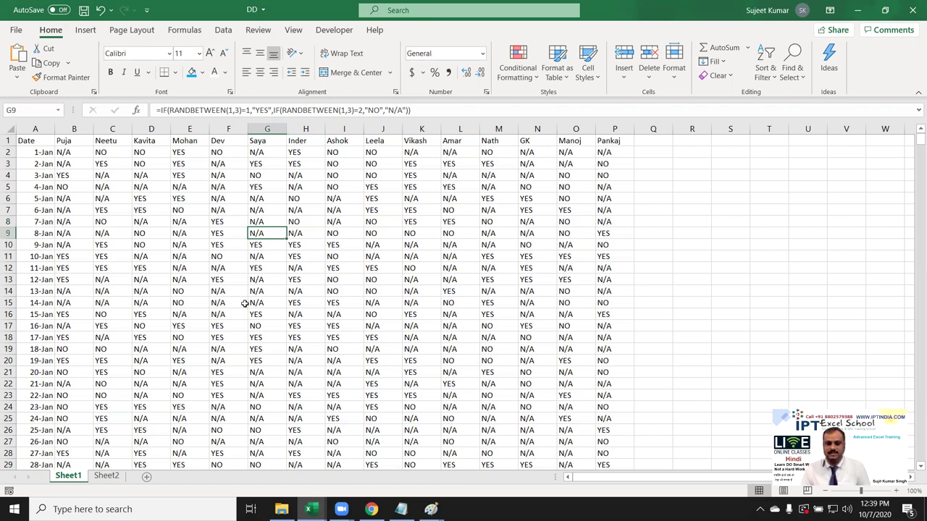
click(108, 475)
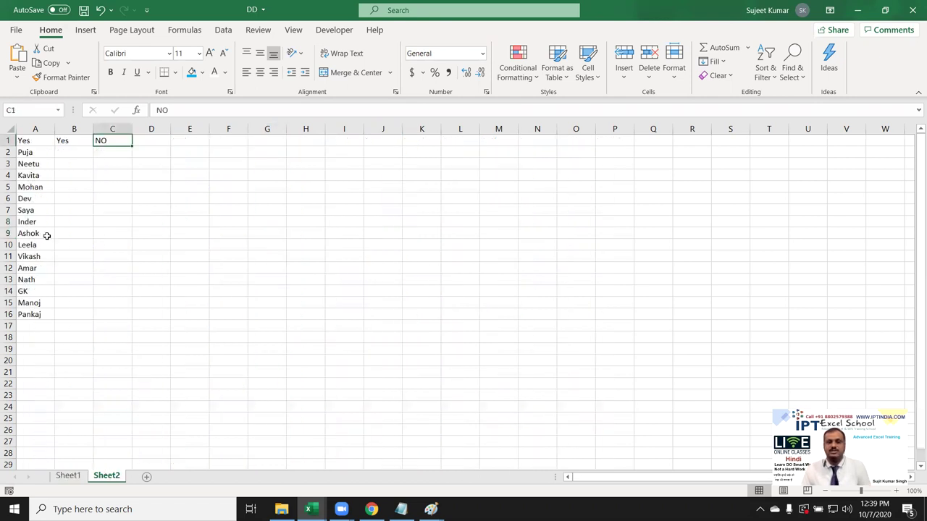
Change Sheet2's A1 heading to Name.
click(28, 153)
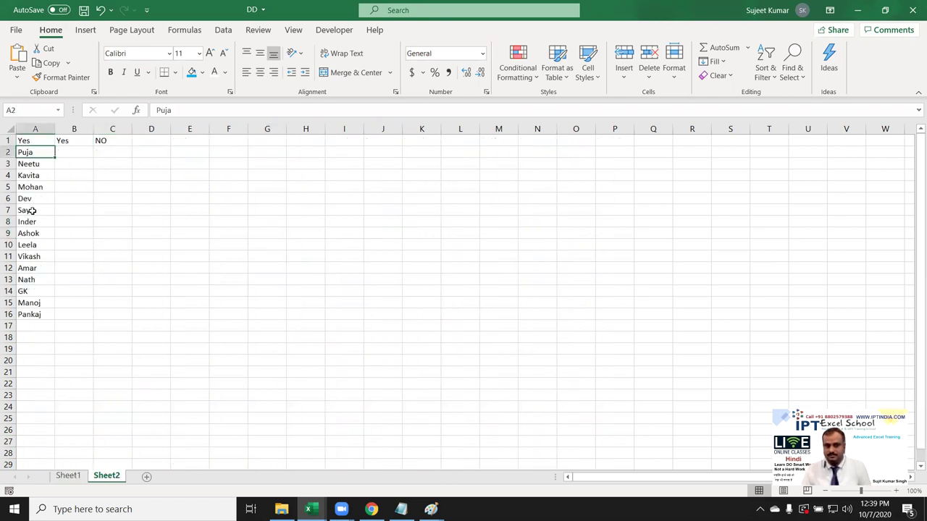
click(24, 141)
text(Name)
key(Return)
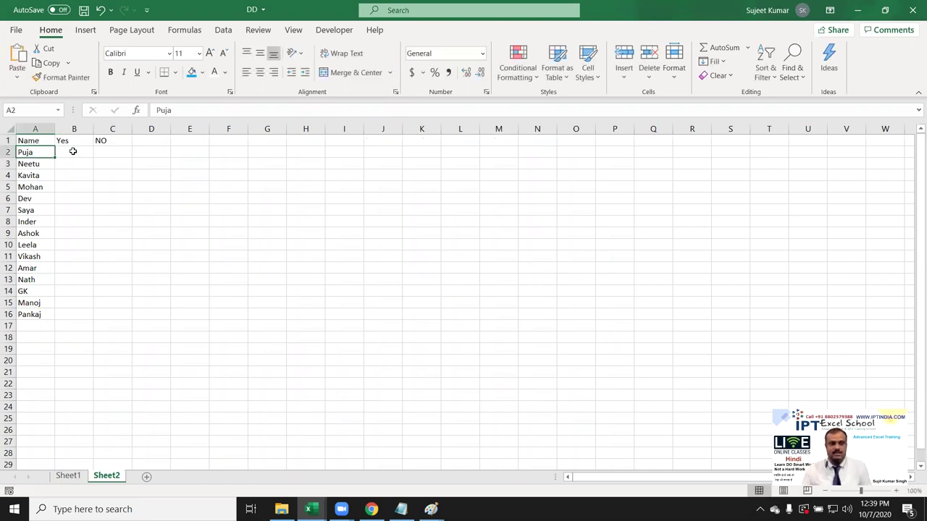
Check cells B2:C3 under Yes and NO, then return to Sheet1's attendance table.
click(73, 152)
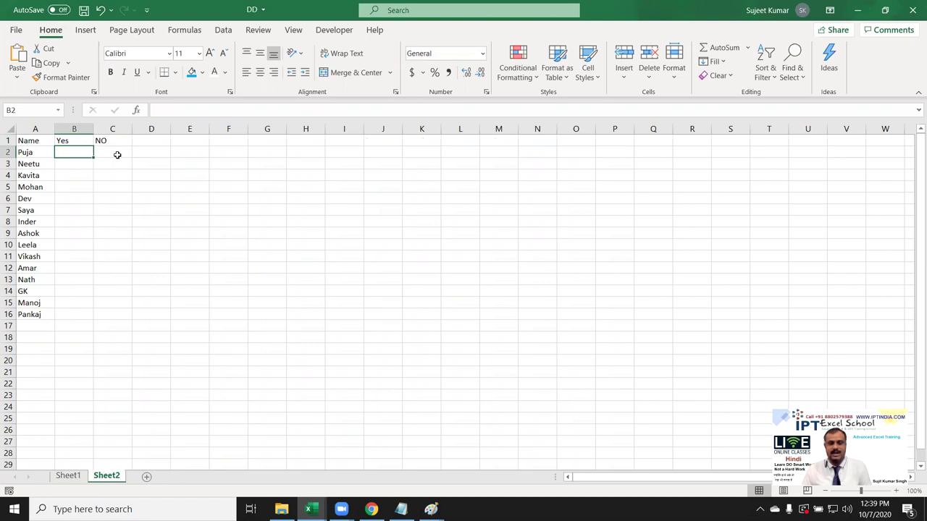
click(119, 154)
click(69, 160)
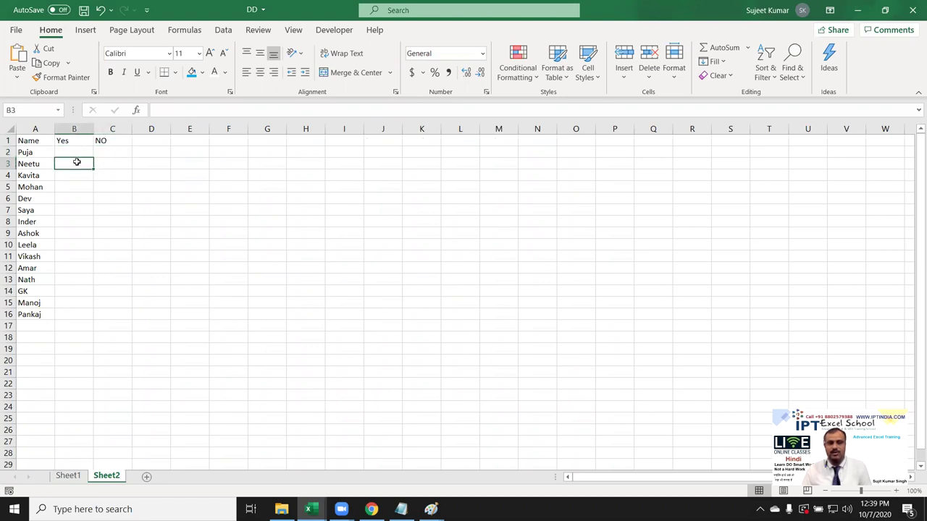
click(118, 162)
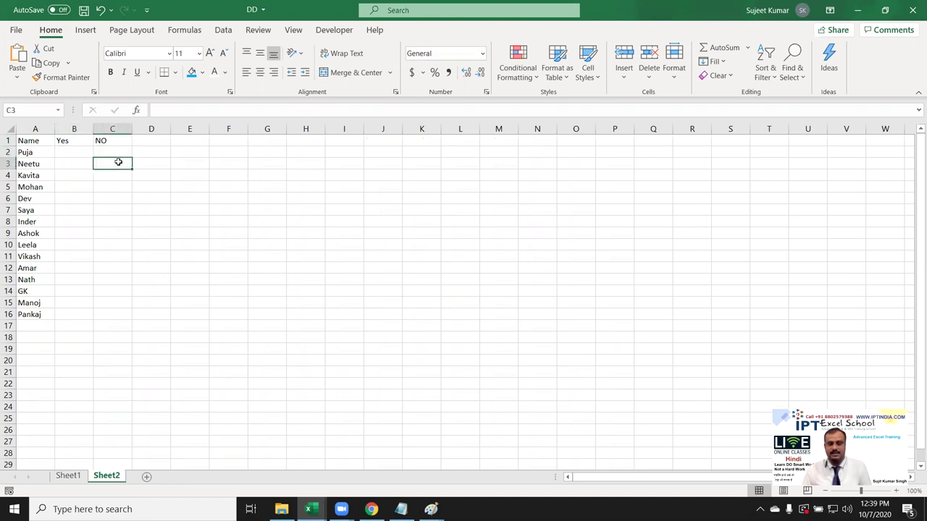
click(68, 476)
drag(73, 129, 572, 165)
click(62, 154)
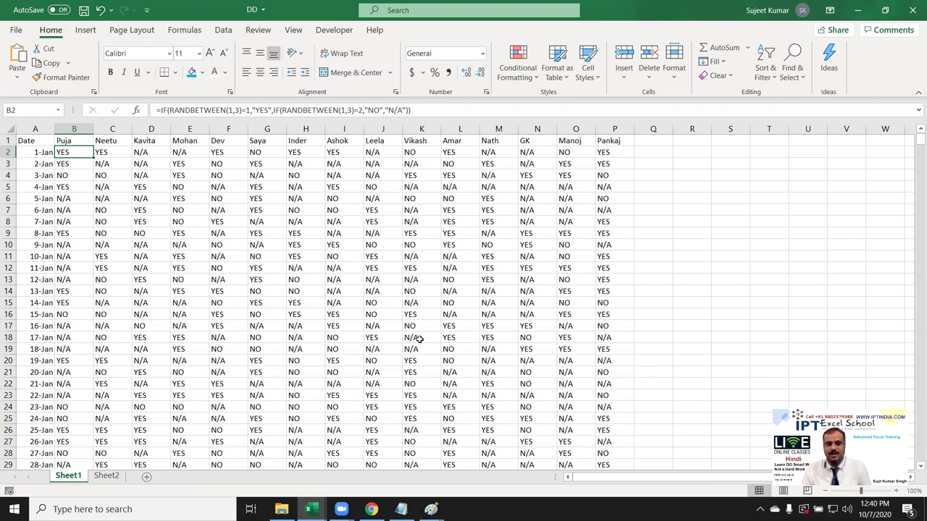
Add Date, Name and Choose headings in cells R1:T1.
click(719, 145)
click(683, 143)
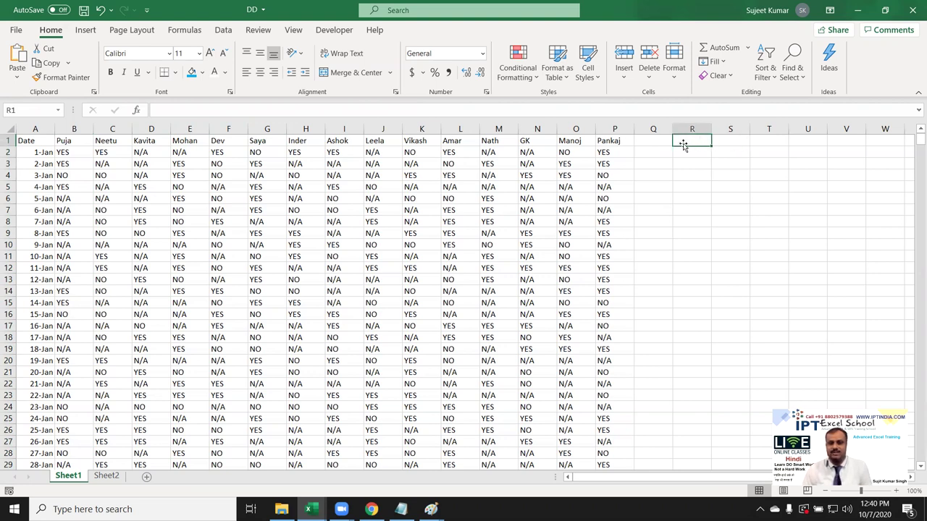
text(Date)
key(Tab)
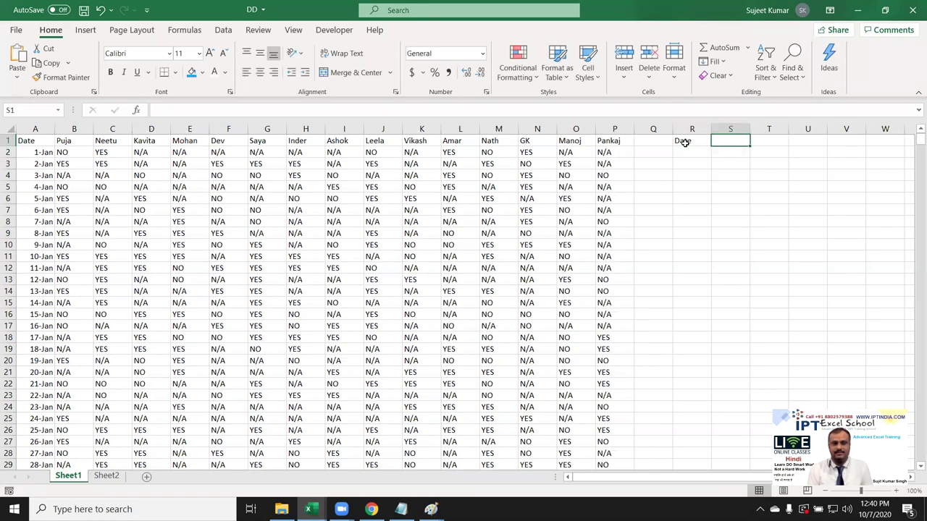
text(Name)
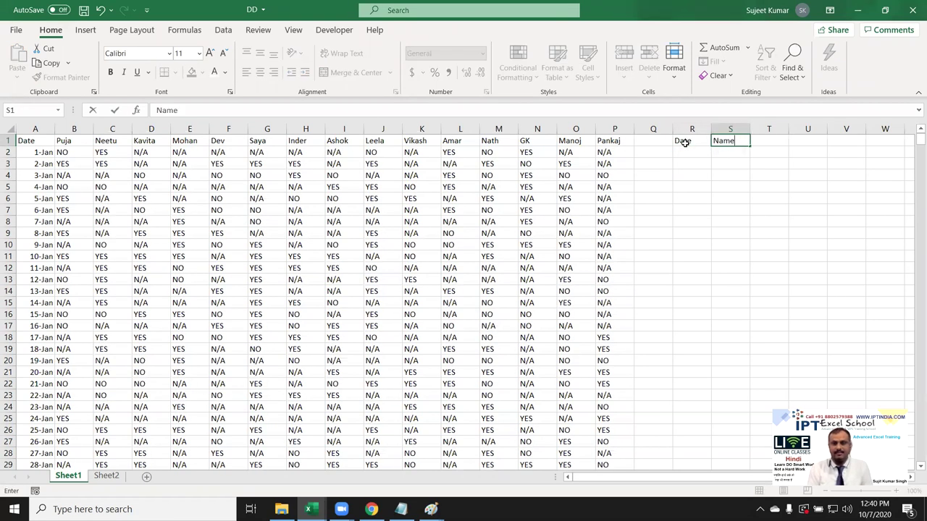
key(Tab)
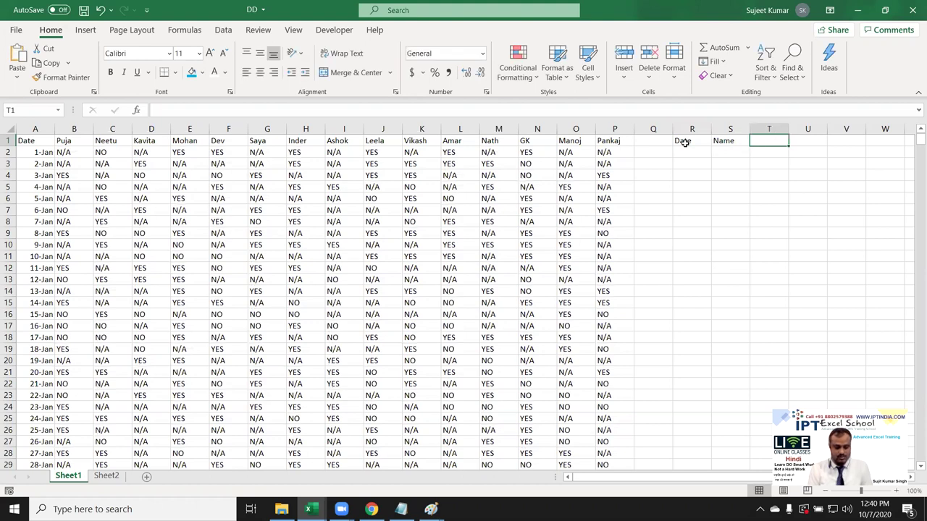
text(Choose)
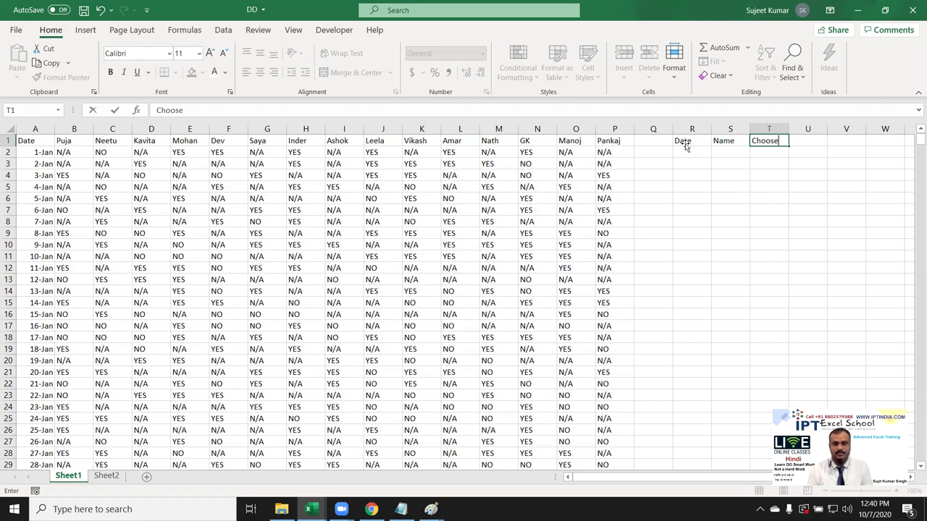
key(Return)
Enter Puja with Yes and Ashok with No in S2:T3.
key(Right)
text(Puja)
key(Return)
key(Up)
key(Right)
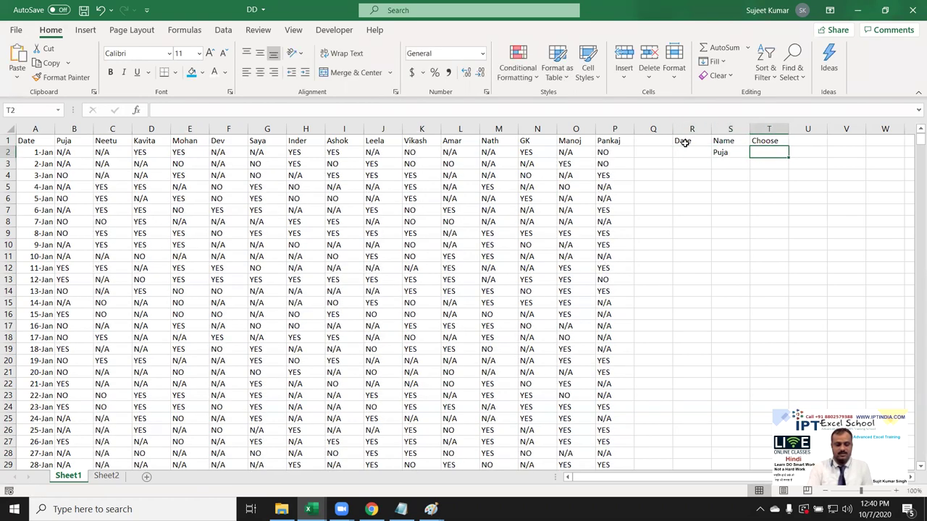
text(UE)
key(BackSpace)
key(BackSpace)
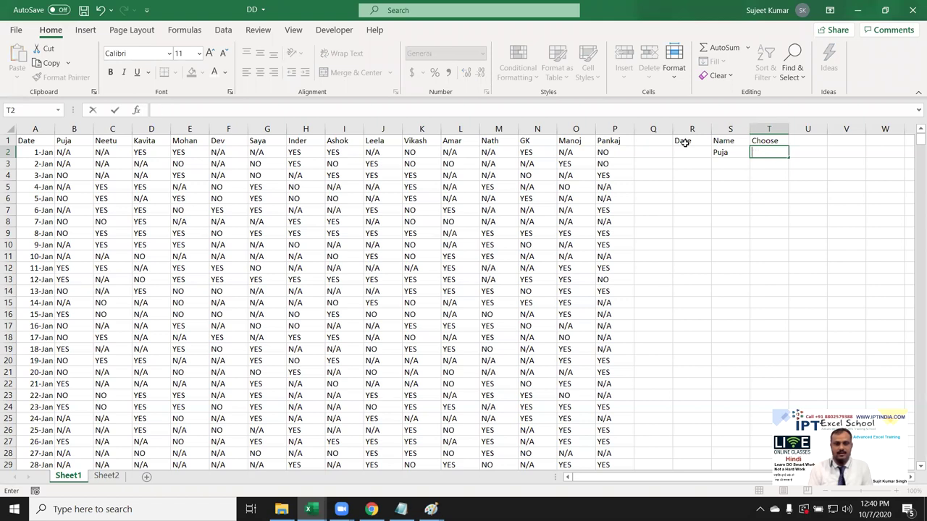
text(YEs)
key(Return)
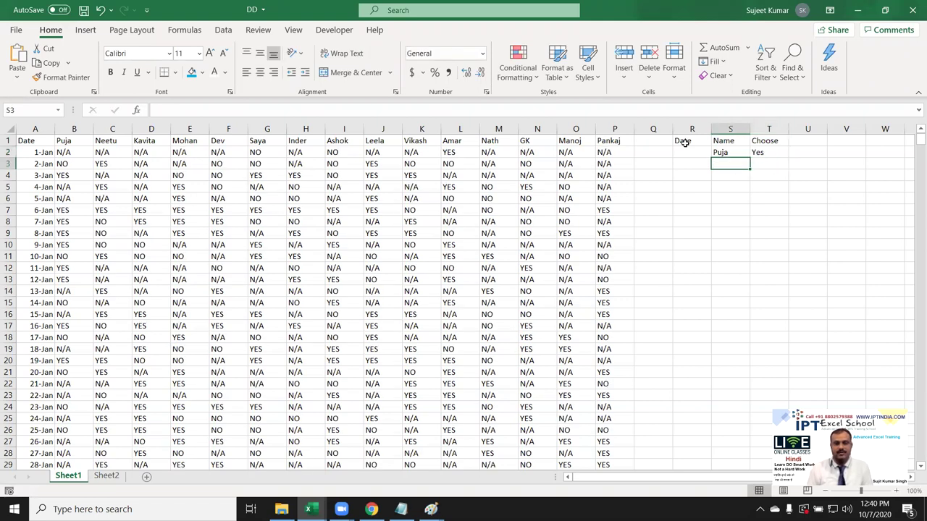
text(Ash)
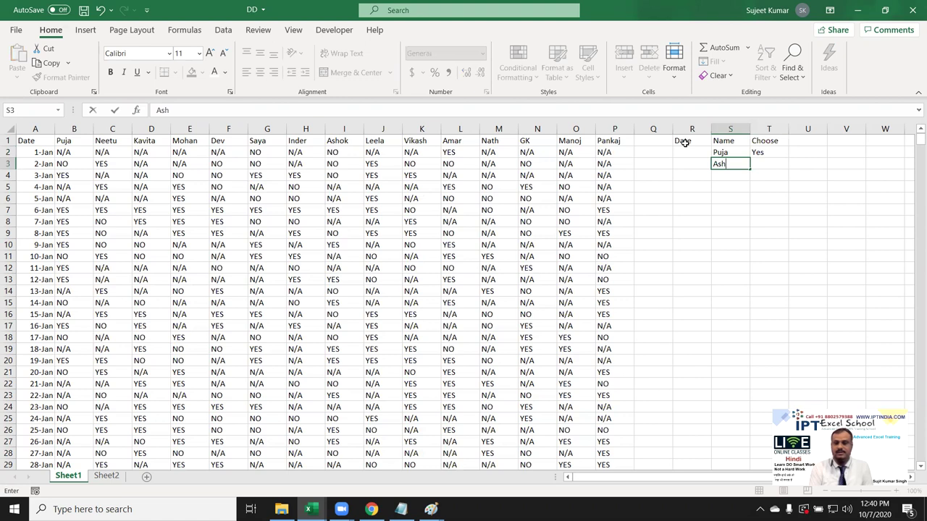
text(ok)
key(Tab)
text(N)
key(Return)
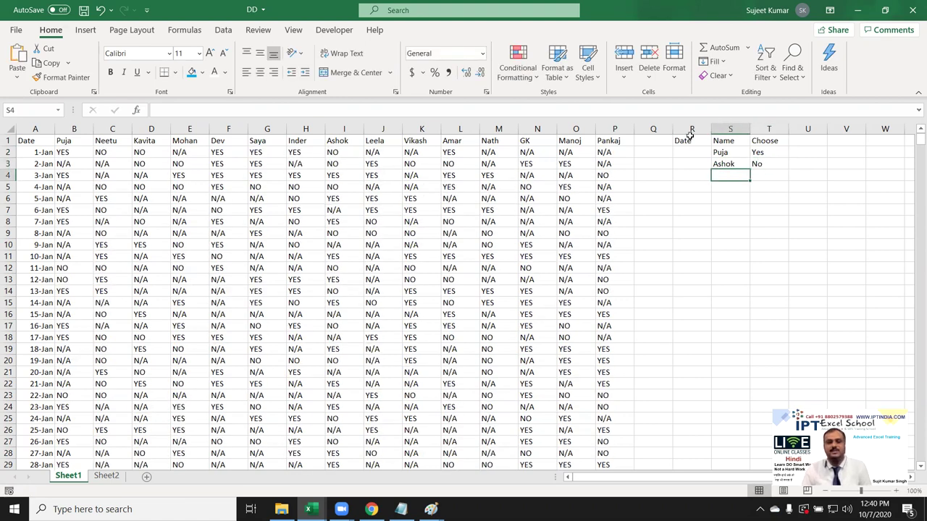
Delete the contents of columns R through T.
click(689, 131)
drag(715, 136, 781, 140)
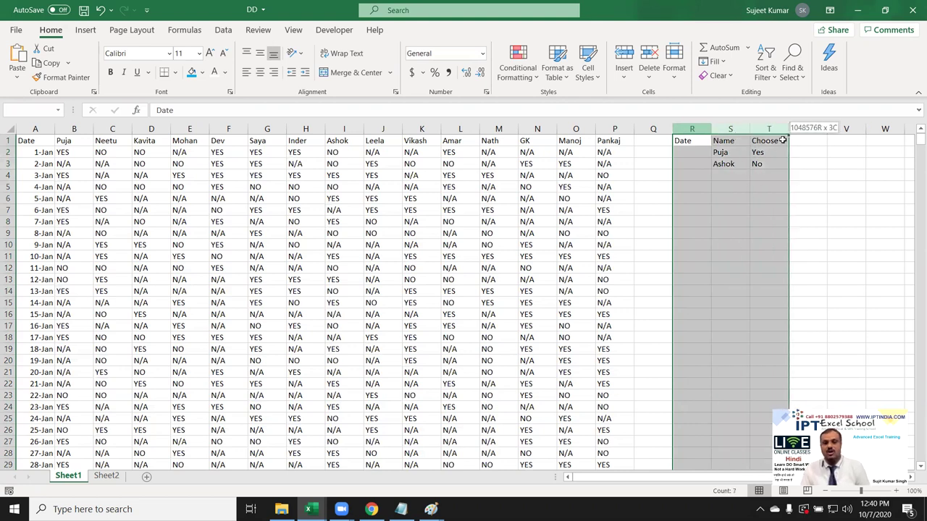
key(Delete)
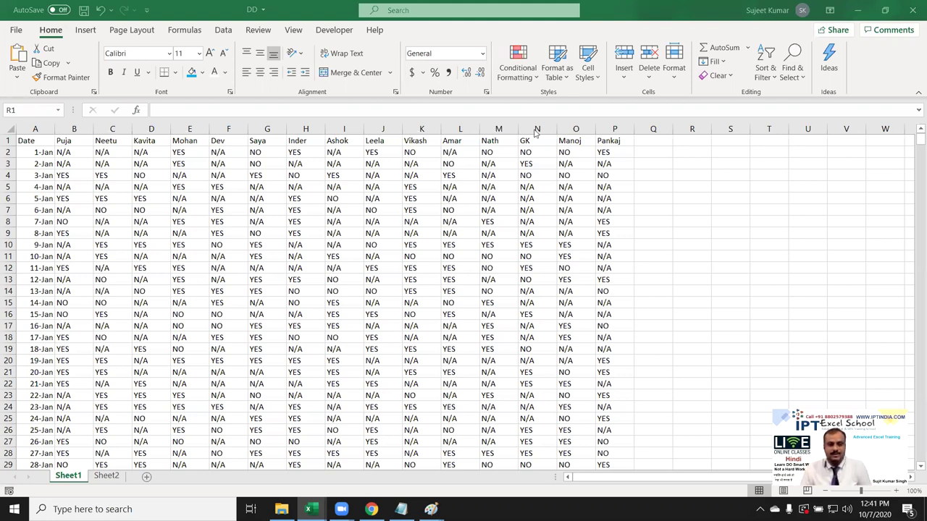
Add a new blank Sheet3 and look at the PivotTable external data connection options.
click(113, 478)
click(146, 477)
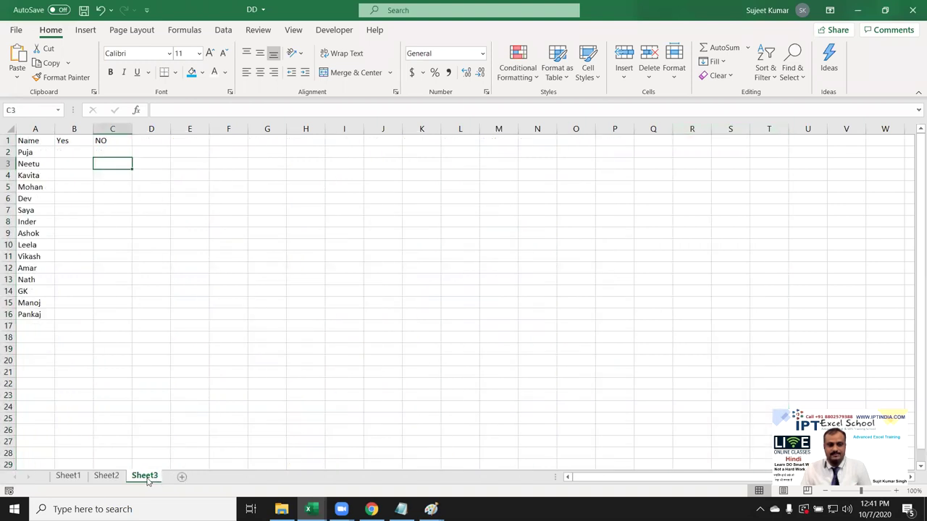
click(86, 30)
click(22, 61)
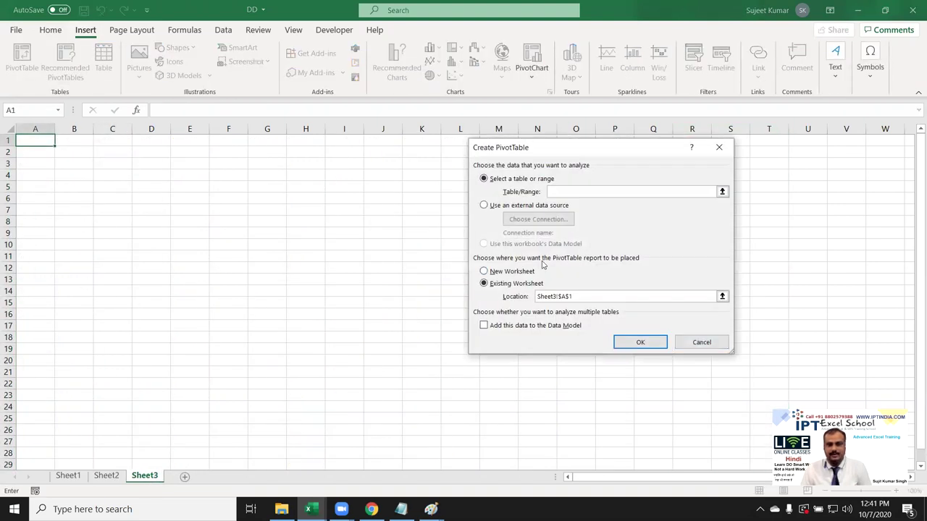
click(484, 205)
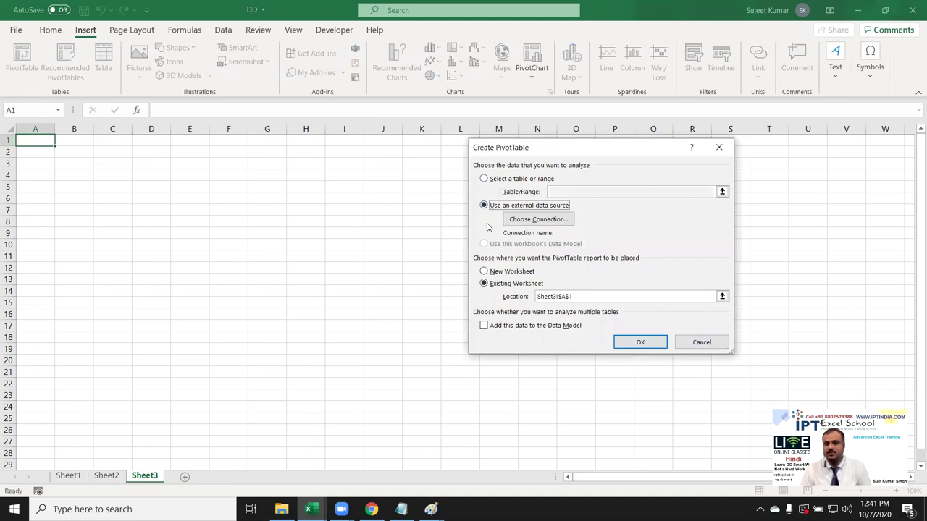
click(499, 221)
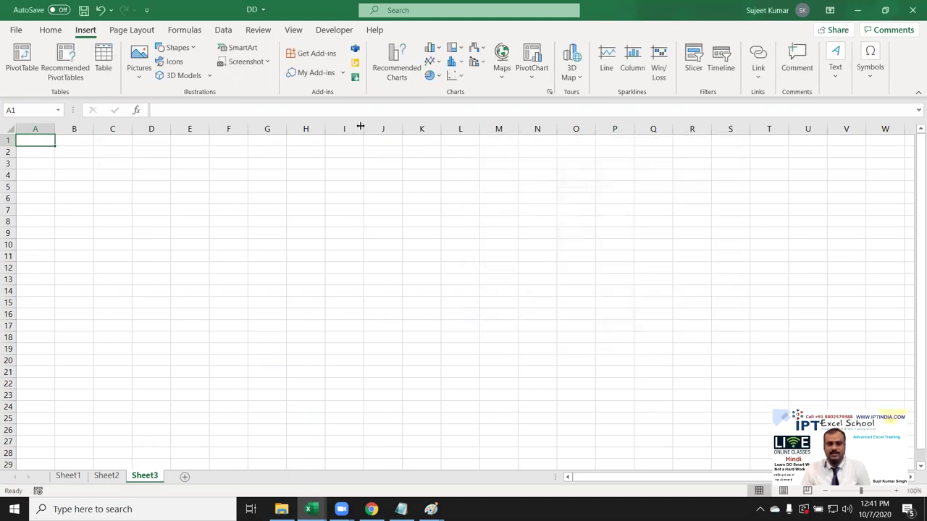
Import the DD workbook from the Downloads folder via Get Data from an Excel workbook.
click(222, 30)
click(27, 79)
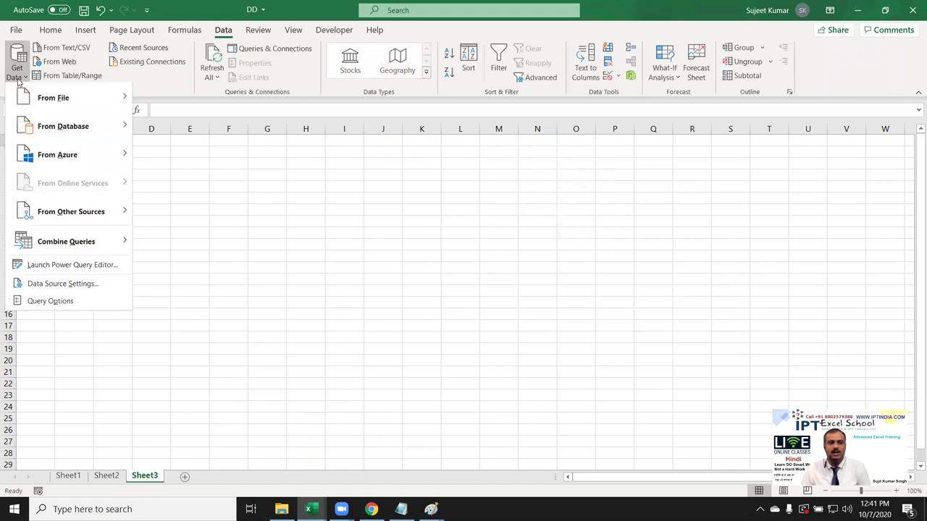
mouse_move(45, 99)
click(167, 105)
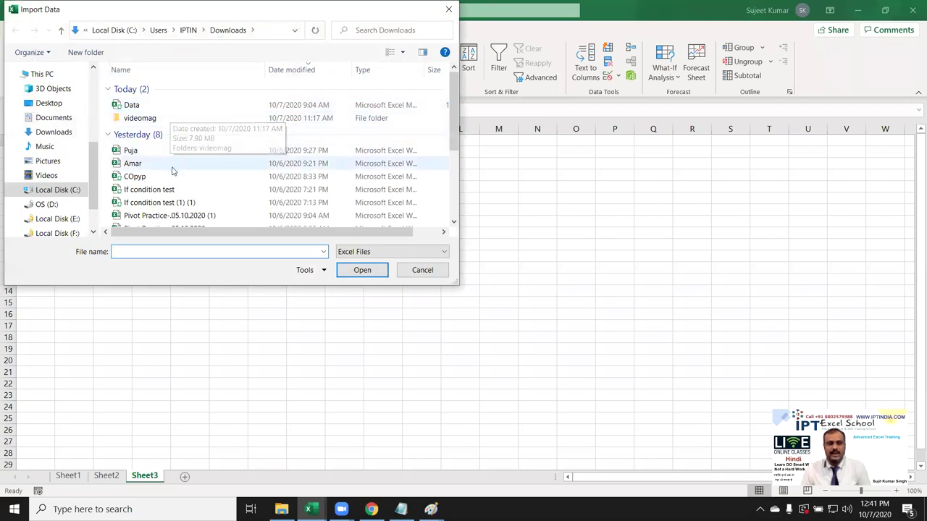
click(61, 135)
scroll(177, 174, down, 2)
click(174, 161)
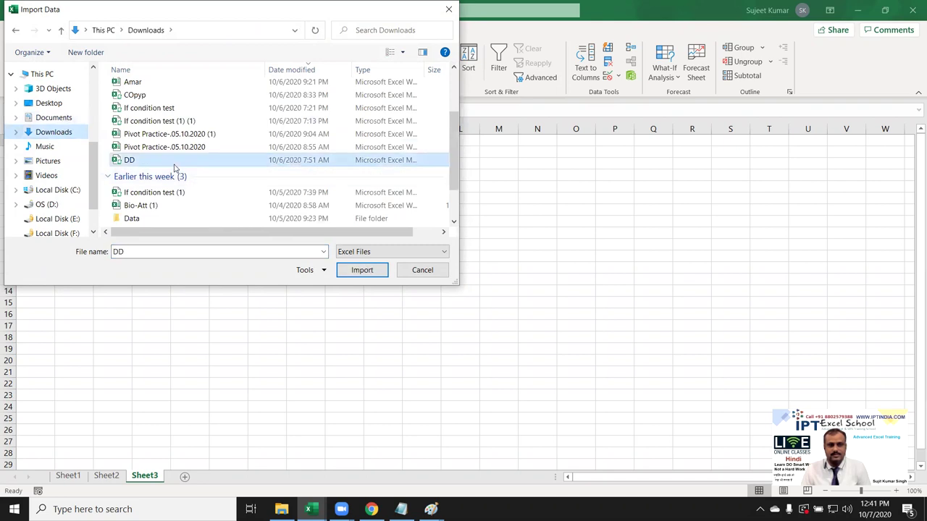
click(355, 271)
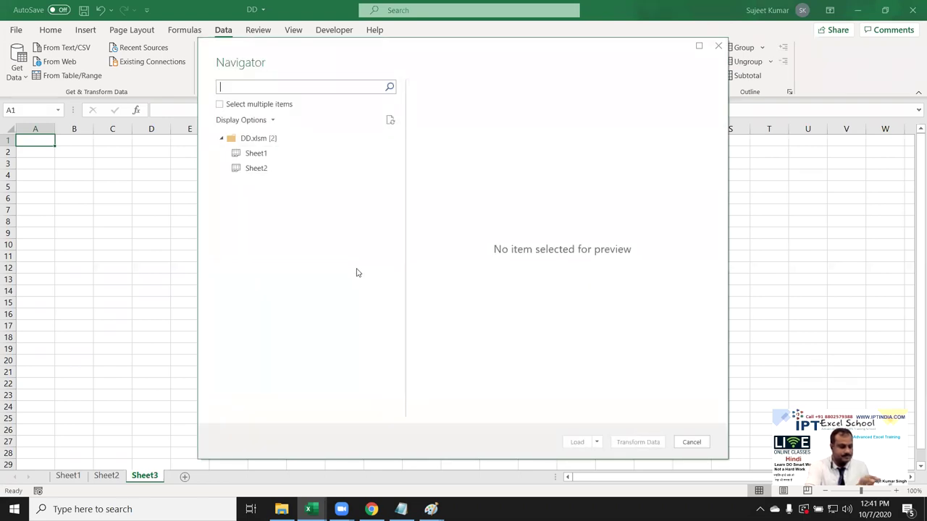
Preview DD's Sheet1 in the Navigator and load it into the Power Query Editor.
click(257, 155)
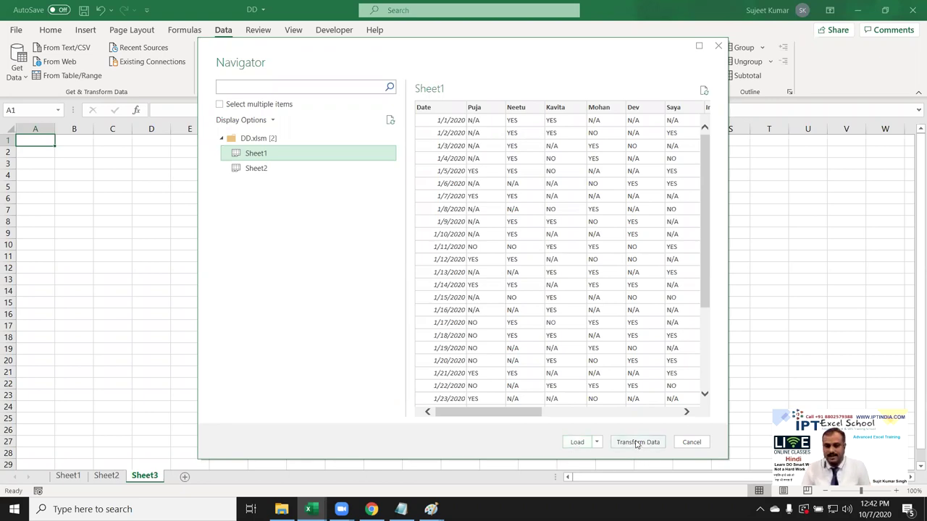
click(636, 443)
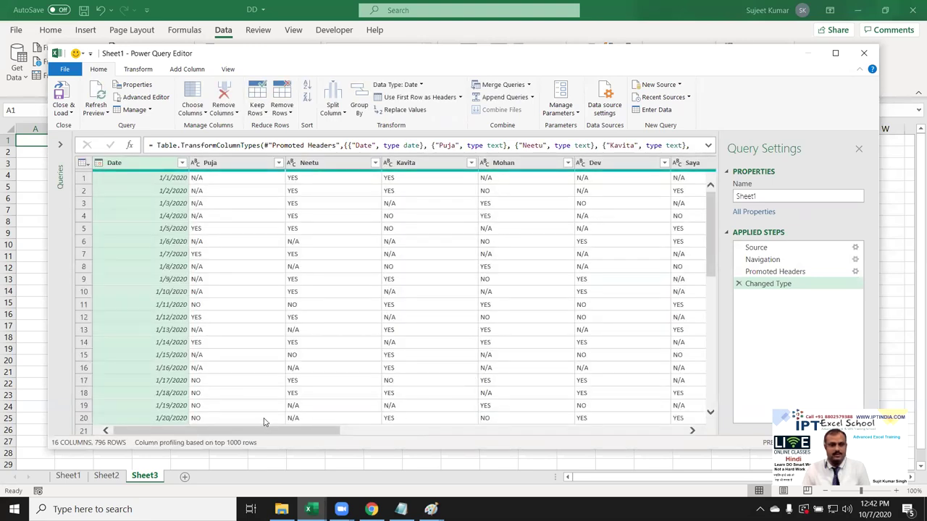
Select the name columns from Pankaj back to Puja, keeping Date unselected.
drag(262, 431, 652, 442)
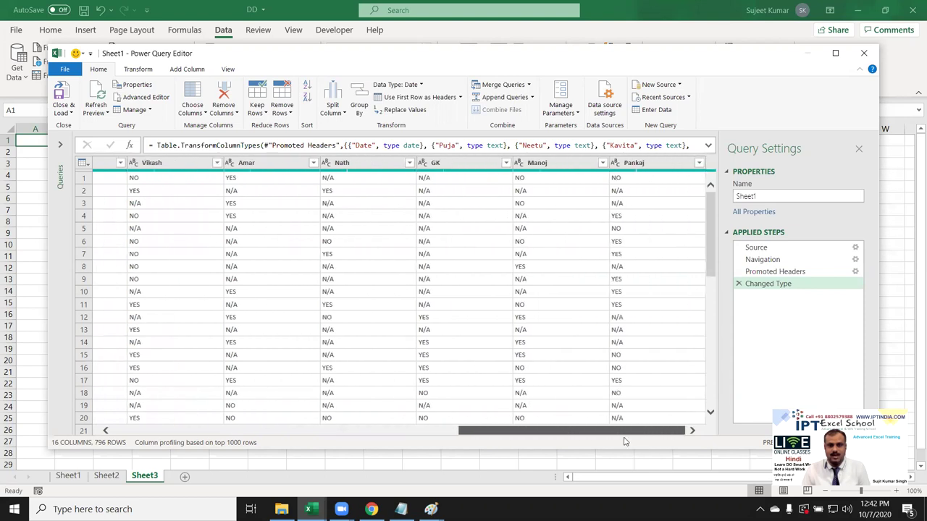
click(654, 164)
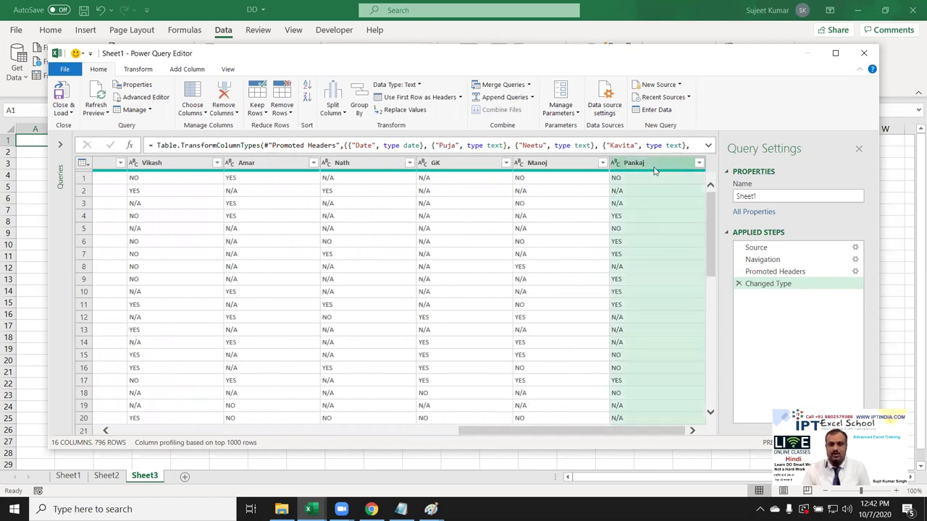
key(shift+Left)
key(shift+Left)
key(shift+Left)
key(shift+Left)
key(shift+Left)
key(shift+Left)
key(shift+Left)
key(shift+Left)
key(shift+Left)
key(shift+Left)
key(shift+Left)
key(shift+Left)
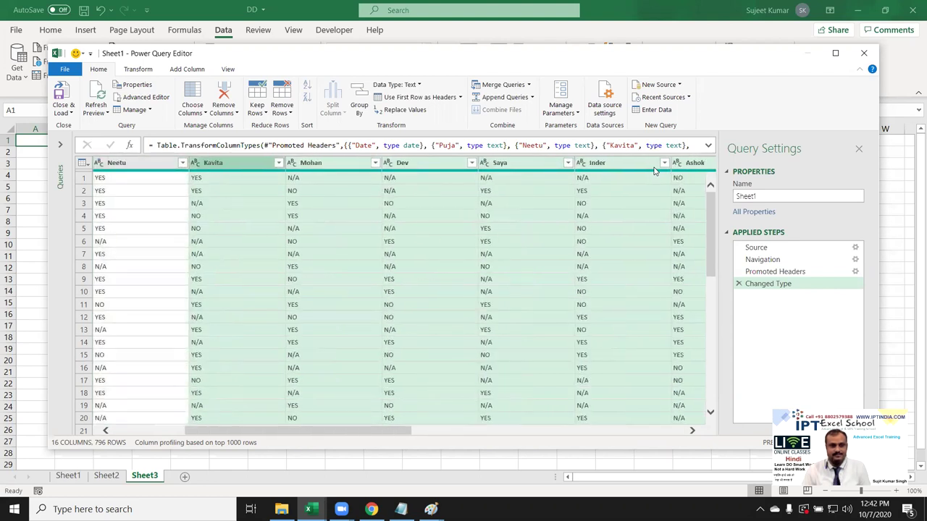
key(shift+Left)
key(shift+Left)
key(shift+Left)
key(shift+Right)
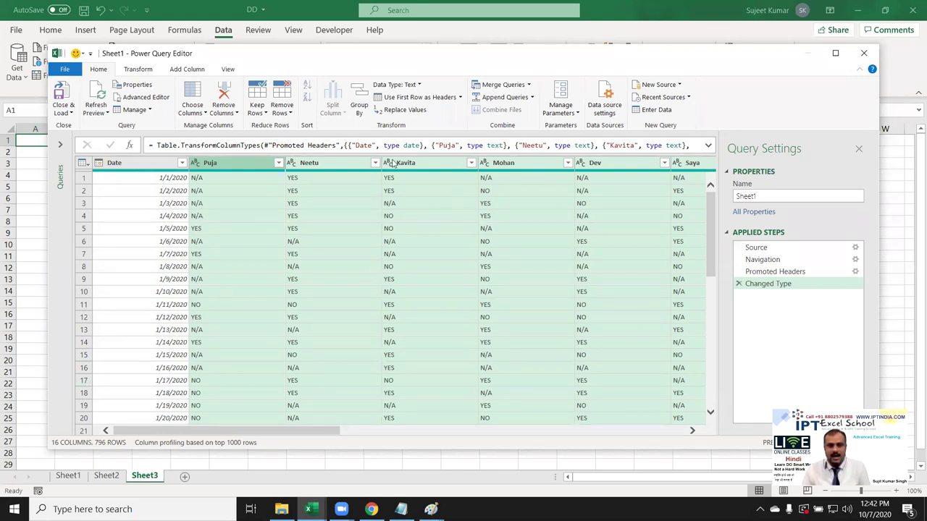
click(133, 69)
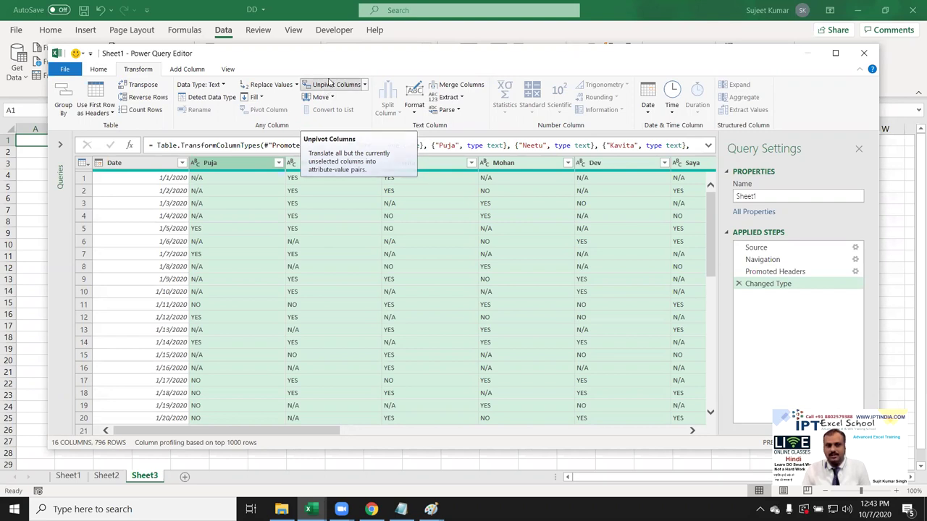
Unpivot the name columns into Date, Attribute and Value, review them, and Close & Load.
click(330, 85)
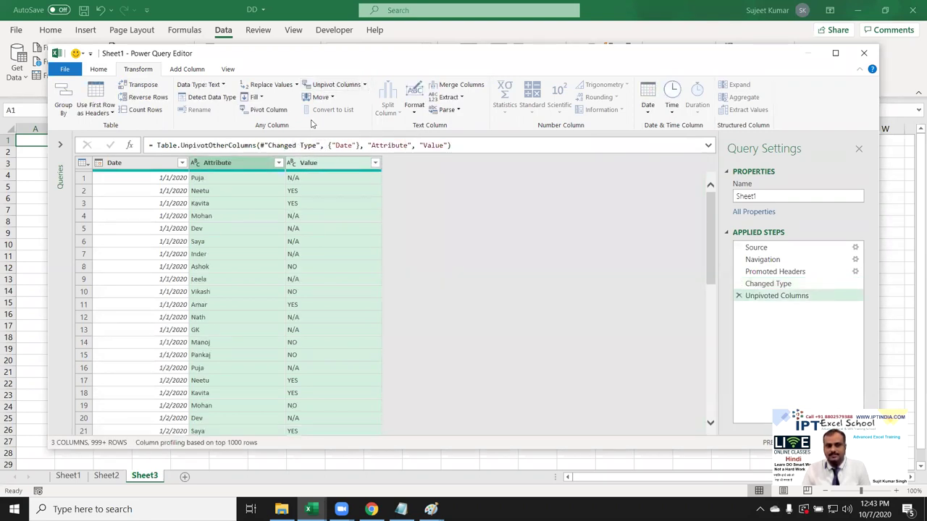
click(206, 190)
scroll(215, 227, down, 3)
scroll(215, 226, down, 6)
scroll(215, 226, down, 6)
scroll(215, 227, down, 6)
scroll(215, 227, down, 6)
scroll(215, 226, up, 6)
scroll(215, 226, up, 6)
scroll(215, 227, up, 6)
scroll(215, 226, up, 5)
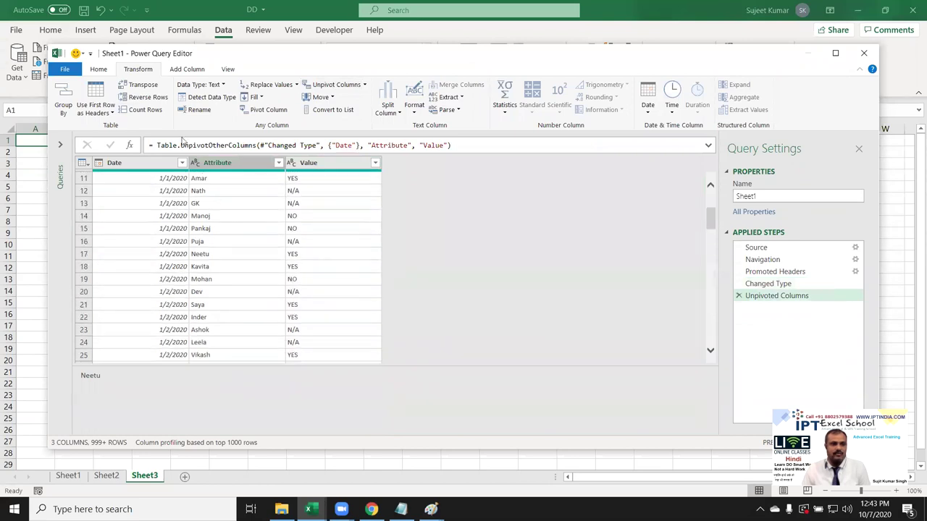
click(100, 69)
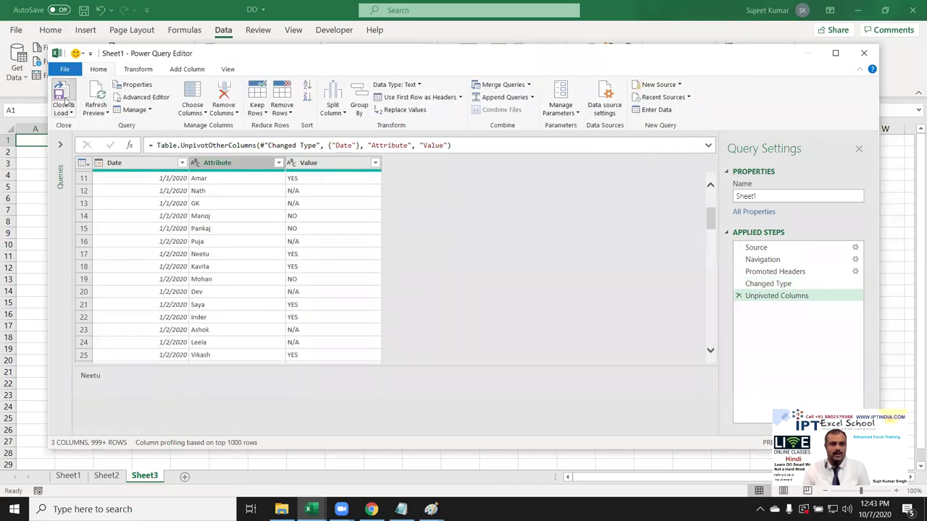
click(62, 97)
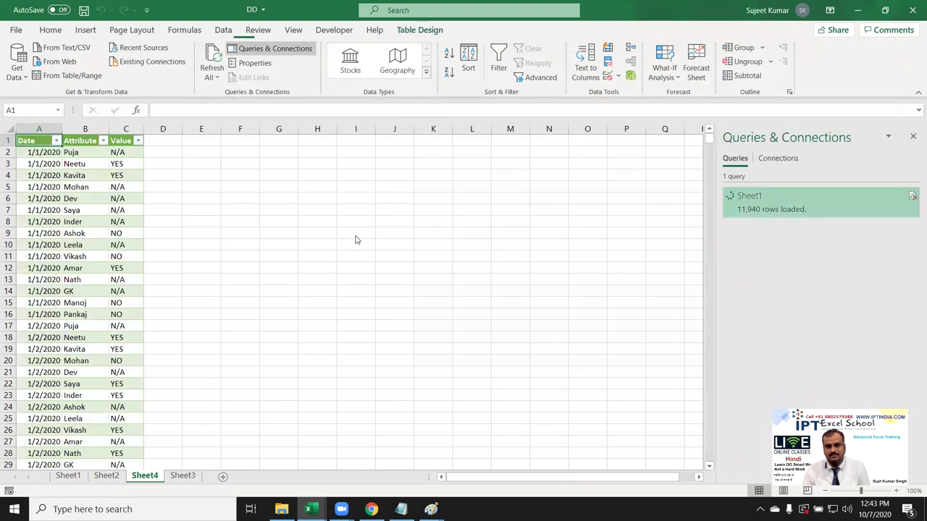
Create a new-sheet pivot with Attribute as rows, Value as columns and Count of Value.
click(84, 30)
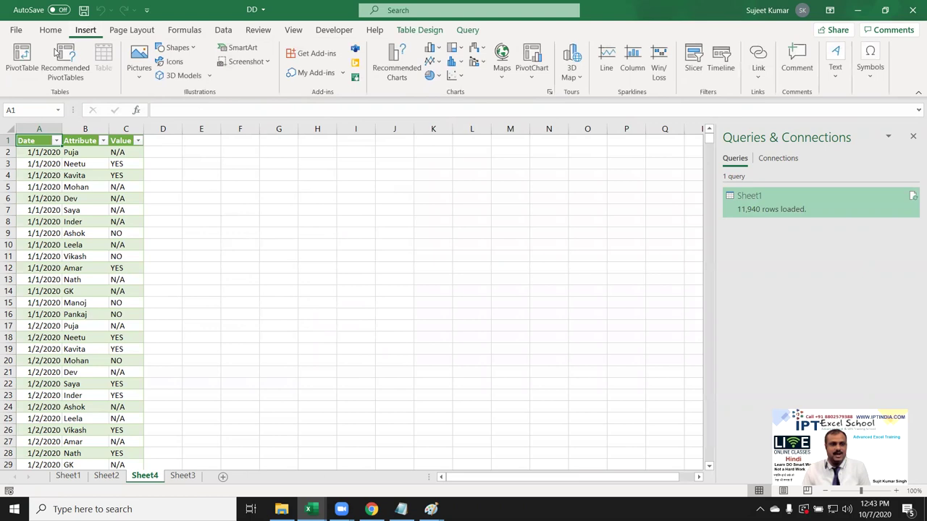
click(22, 62)
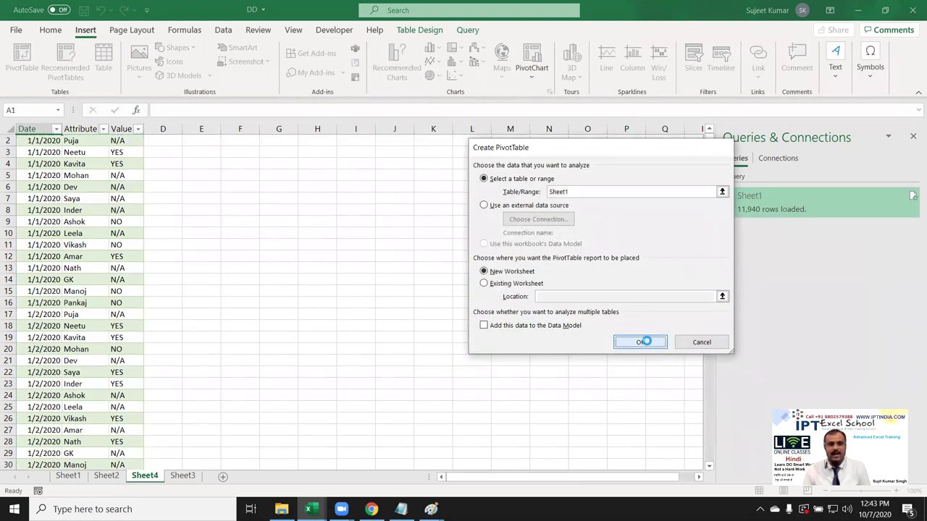
click(645, 342)
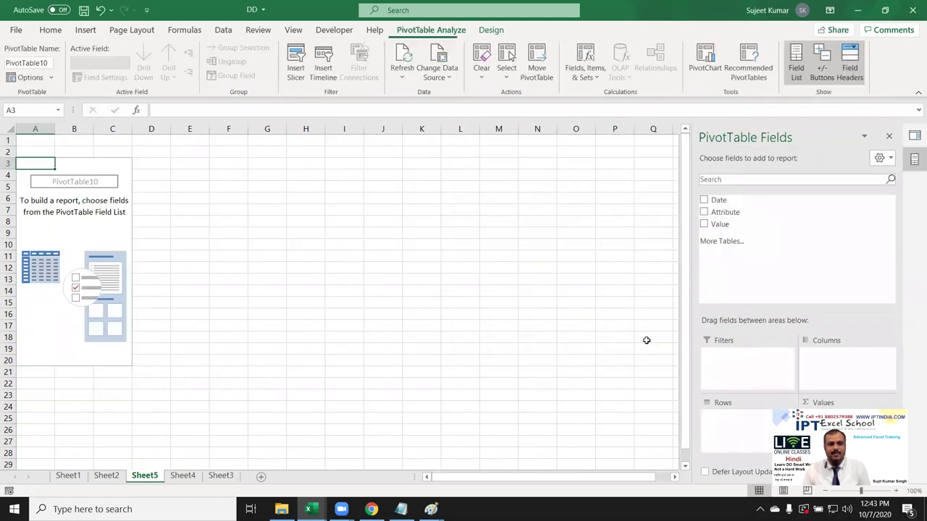
click(741, 214)
drag(721, 224, 833, 369)
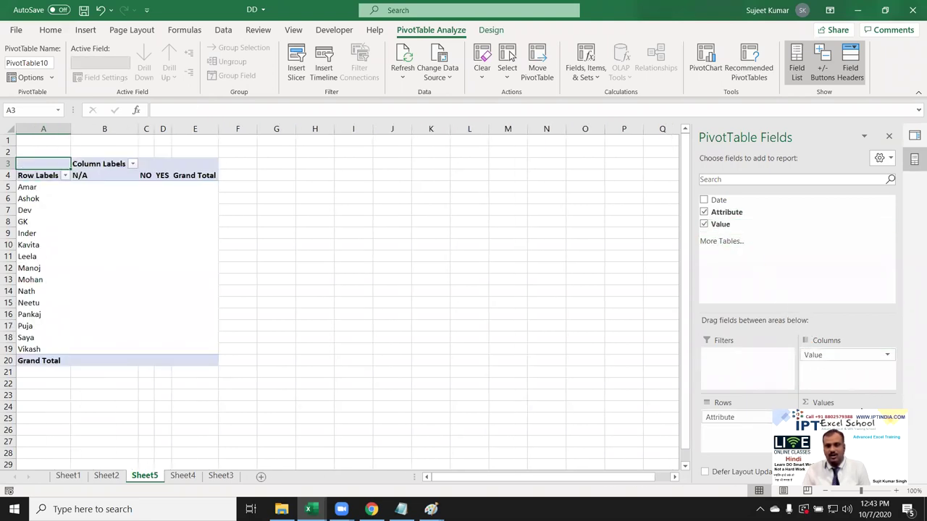
drag(721, 225, 846, 440)
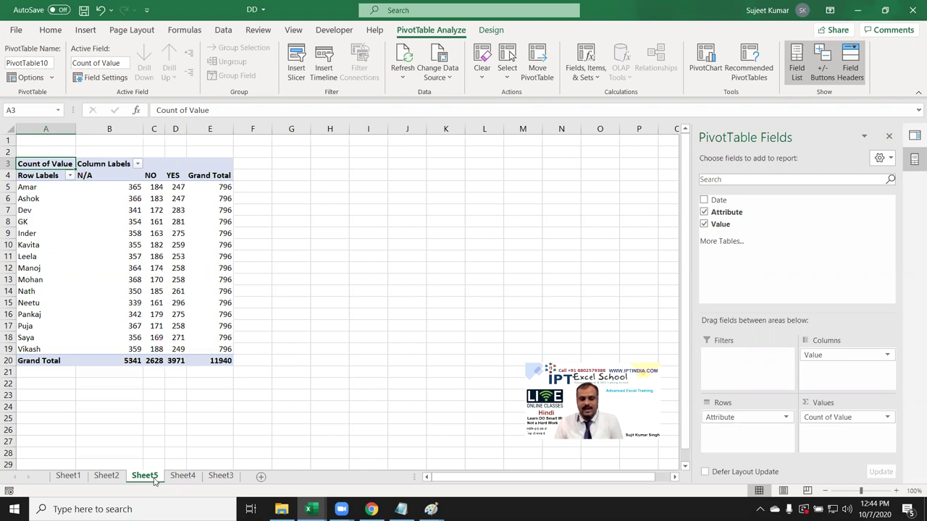
Close the DD.xlsm workbook without saving its changes.
click(176, 475)
click(116, 478)
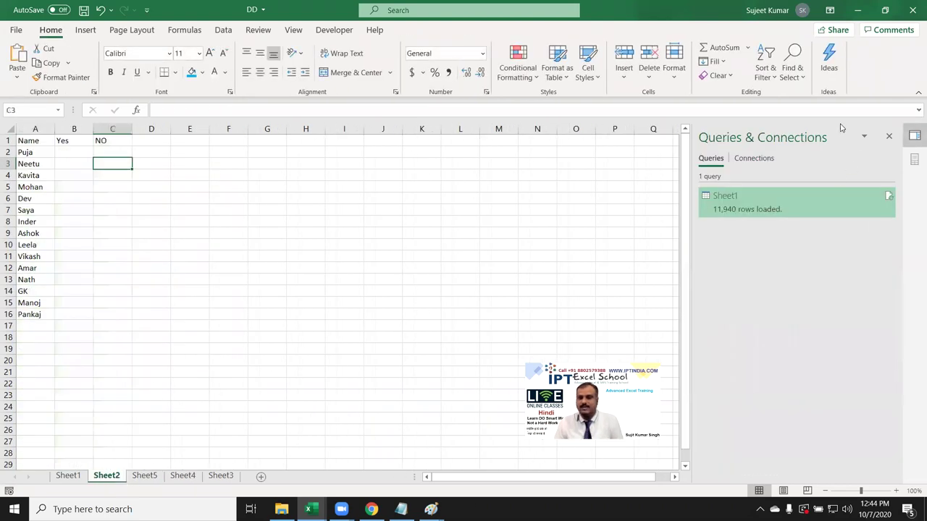
click(913, 10)
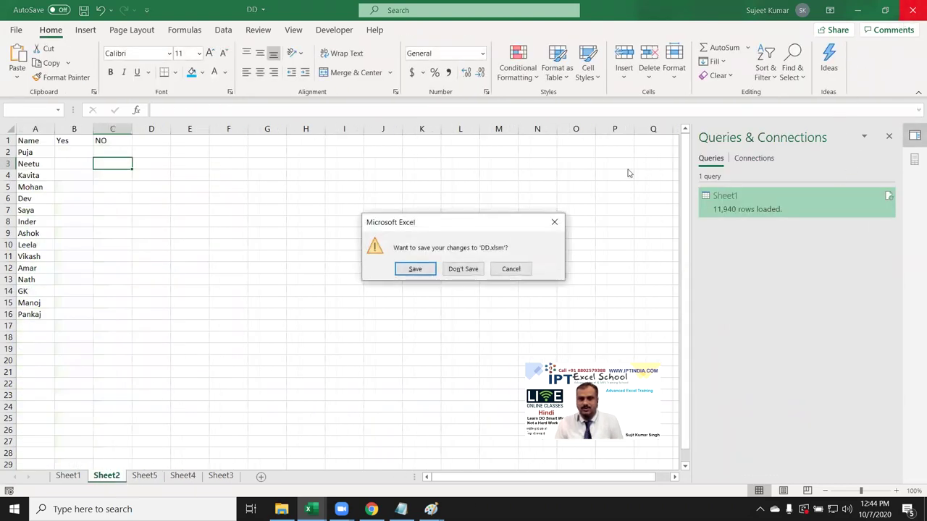
click(472, 269)
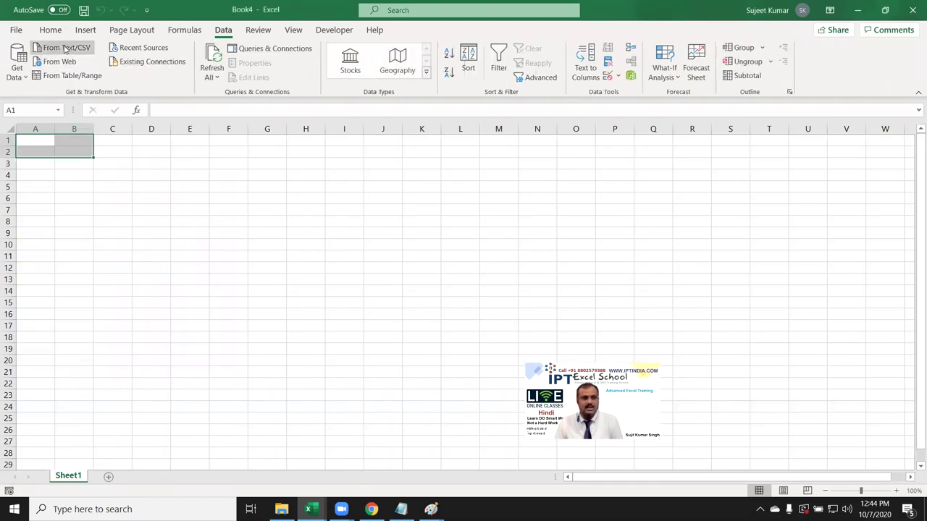
Browse Book4's paste options and File screen, then return to the worksheet.
click(51, 30)
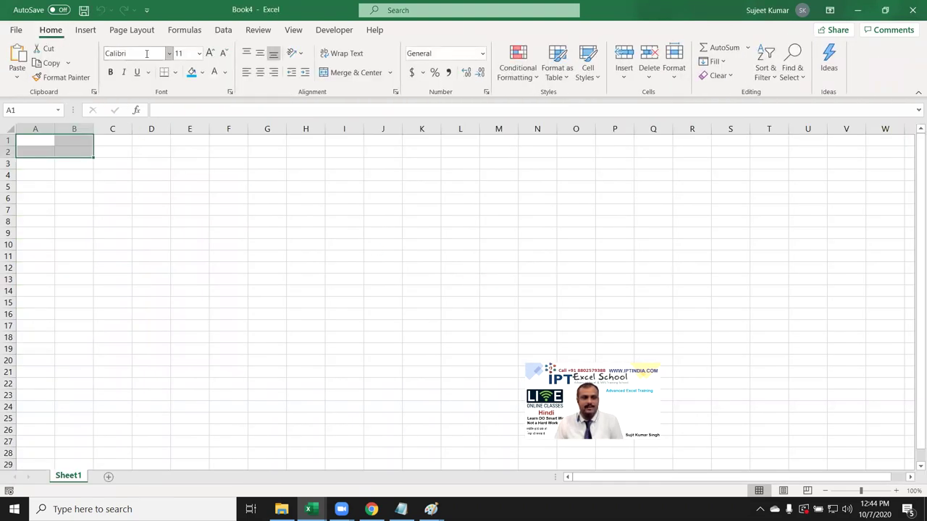
click(17, 77)
click(112, 195)
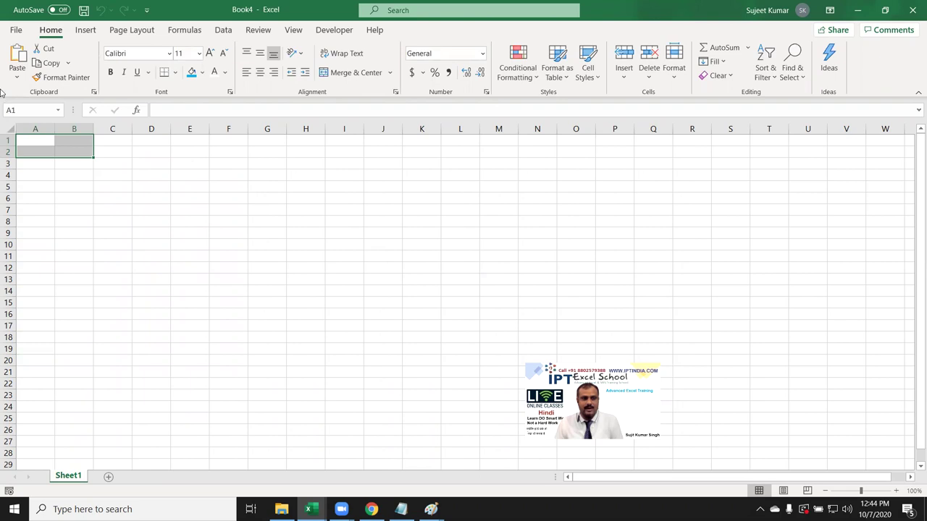
click(16, 32)
click(17, 36)
click(16, 62)
key(Escape)
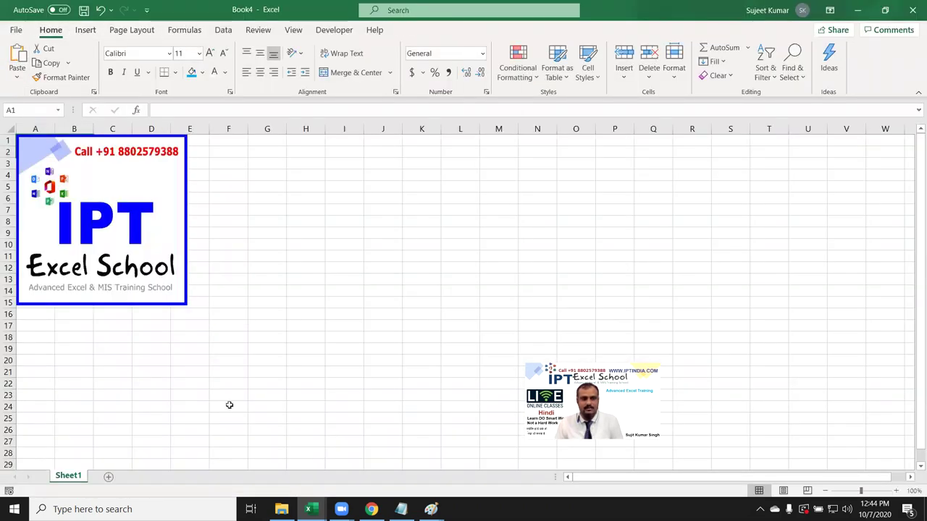
Add a blank Sheet2 to Book4 and list the Get Data import sources.
click(109, 476)
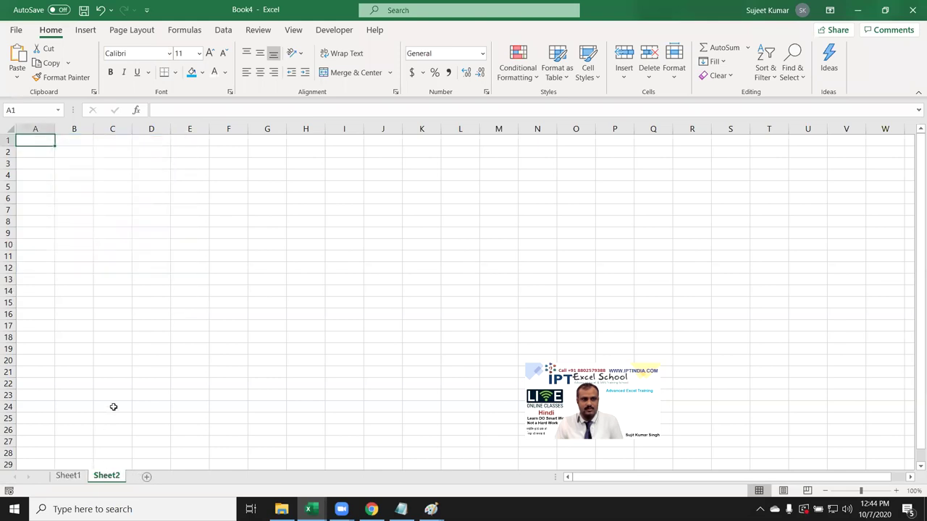
click(223, 31)
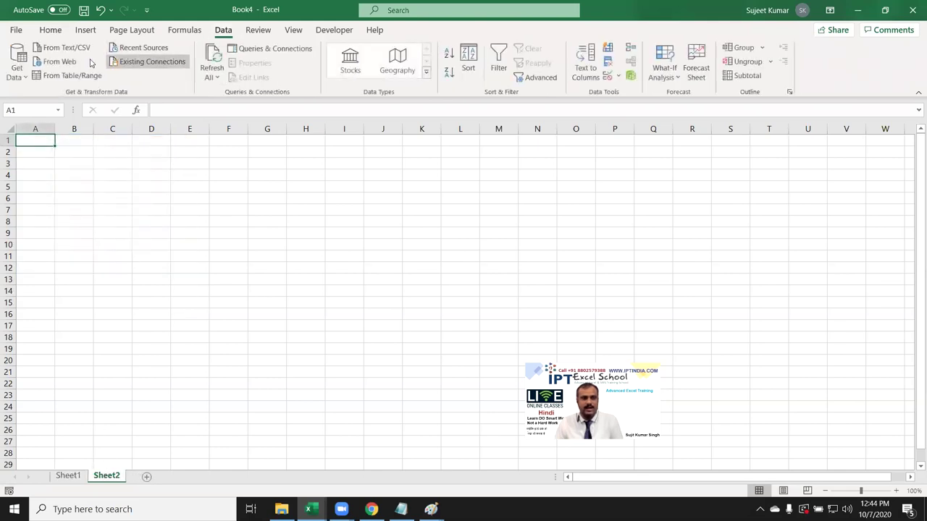
click(17, 69)
Import the Data workbook from the Downloads folder using From Workbook.
mouse_move(77, 97)
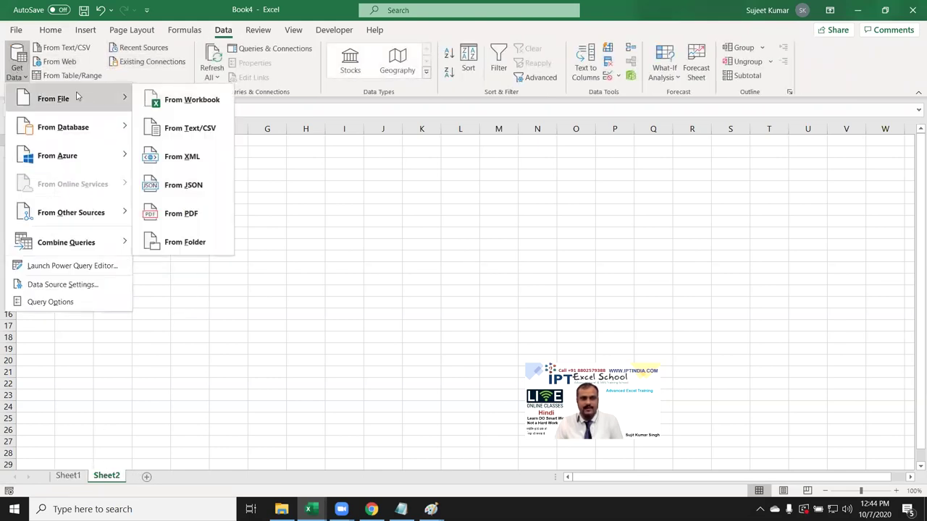
click(192, 100)
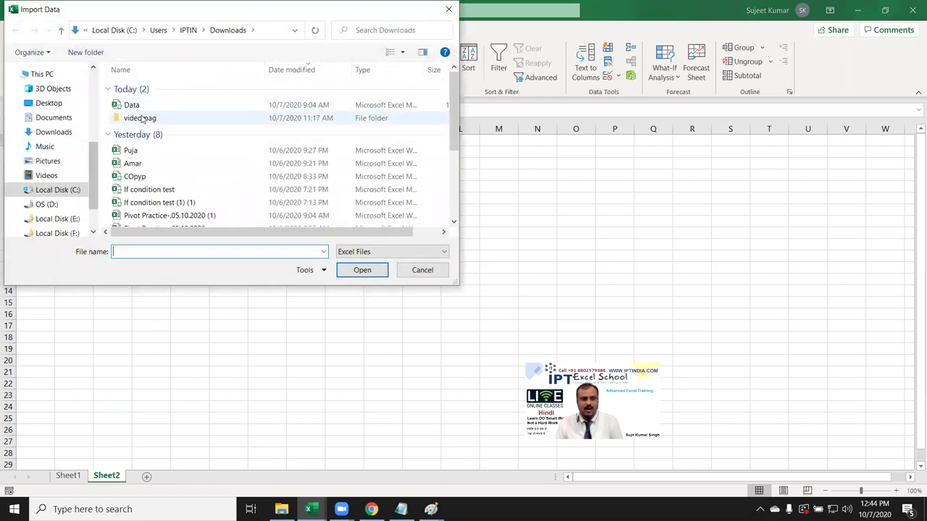
click(144, 107)
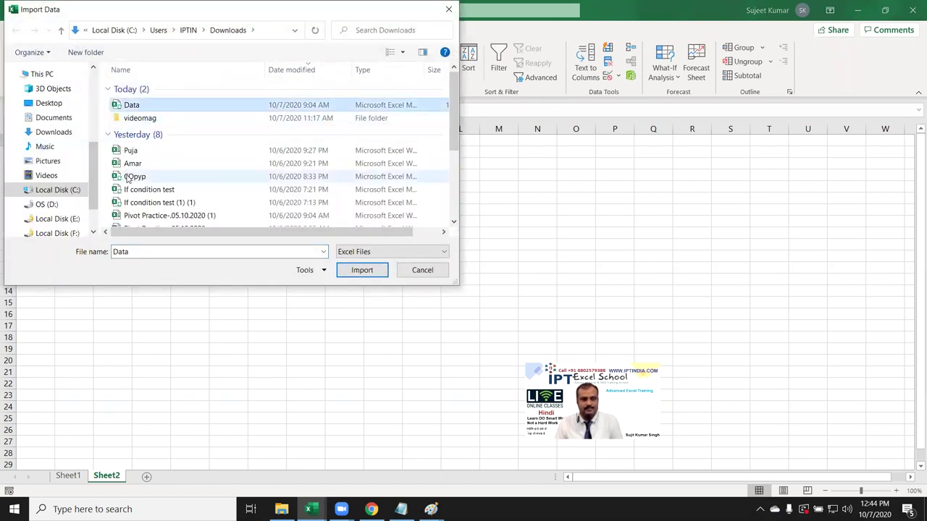
scroll(129, 179, down, 1)
scroll(128, 181, down, 2)
scroll(132, 192, up, 3)
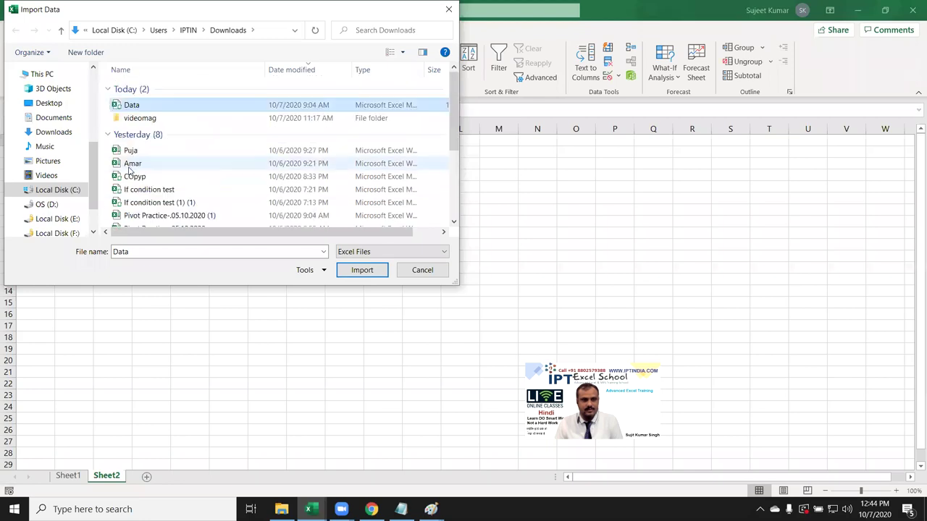
click(373, 273)
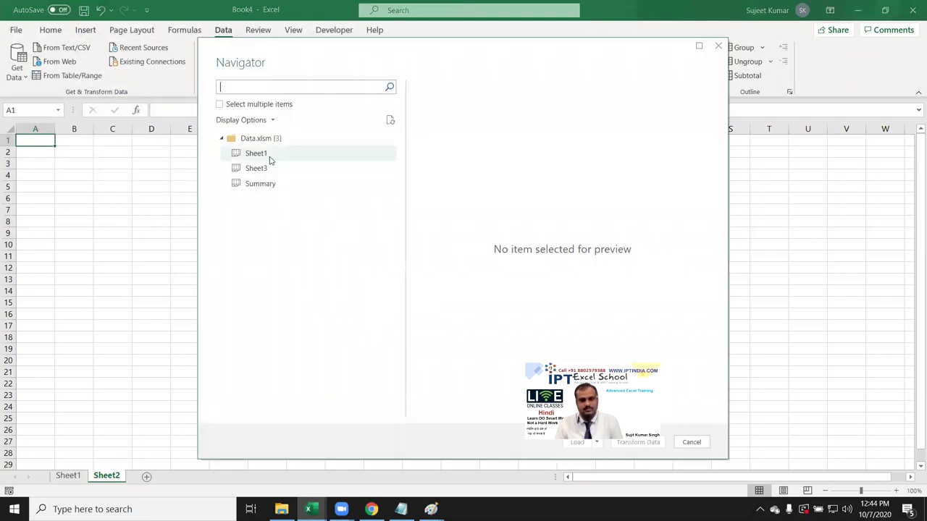
Preview Sheet1 in Navigator and load it into the Power Query Editor with Transform Data.
click(270, 155)
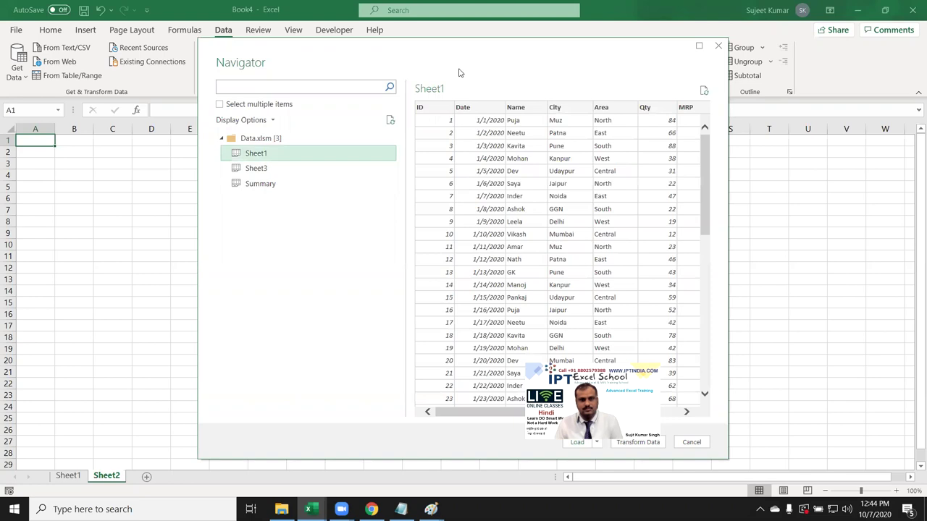
drag(310, 61, 151, 49)
mouse_move(373, 399)
mouse_down()
mouse_move(466, 403)
mouse_move(359, 386)
mouse_up()
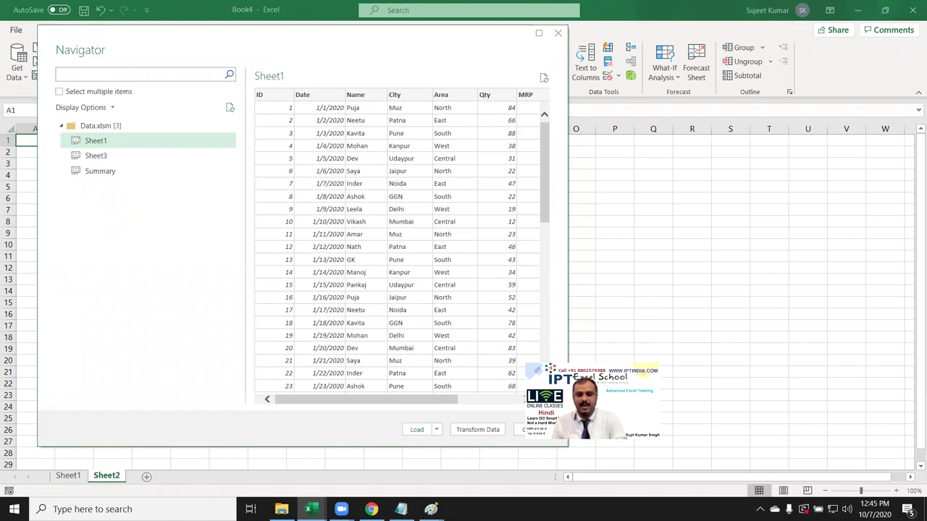
click(479, 429)
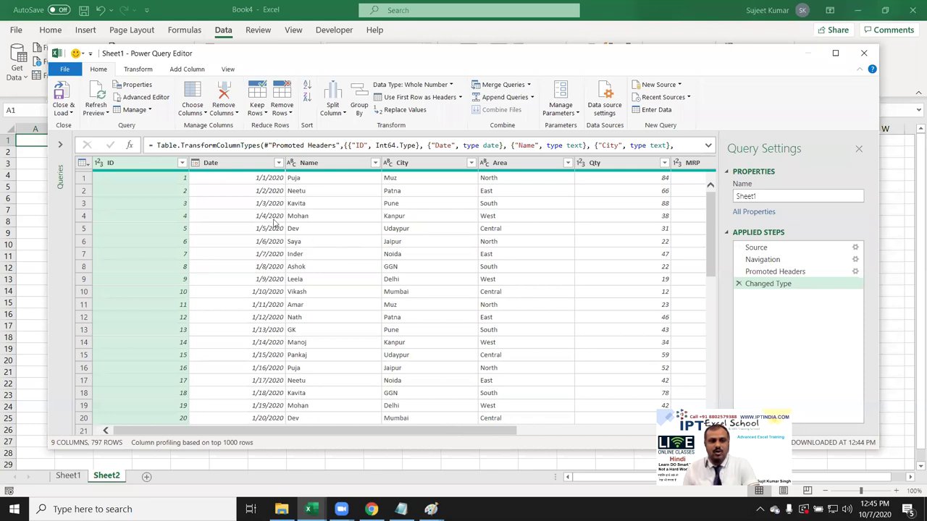
Open Group By in Advanced mode to allow multiple aggregations.
click(223, 191)
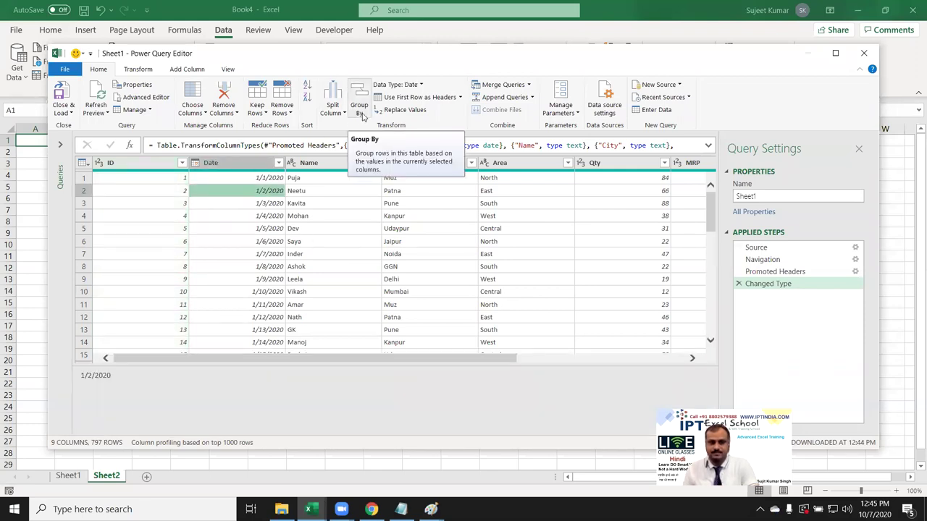
click(128, 191)
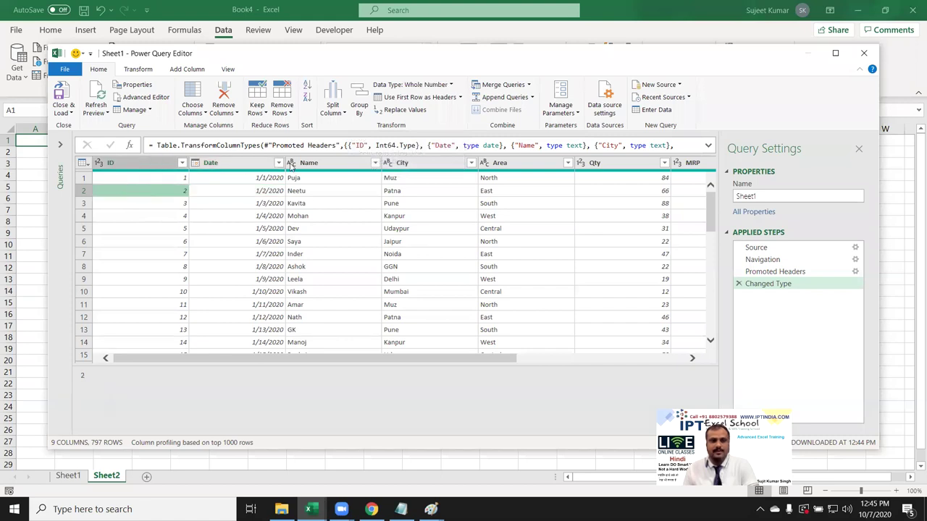
click(359, 101)
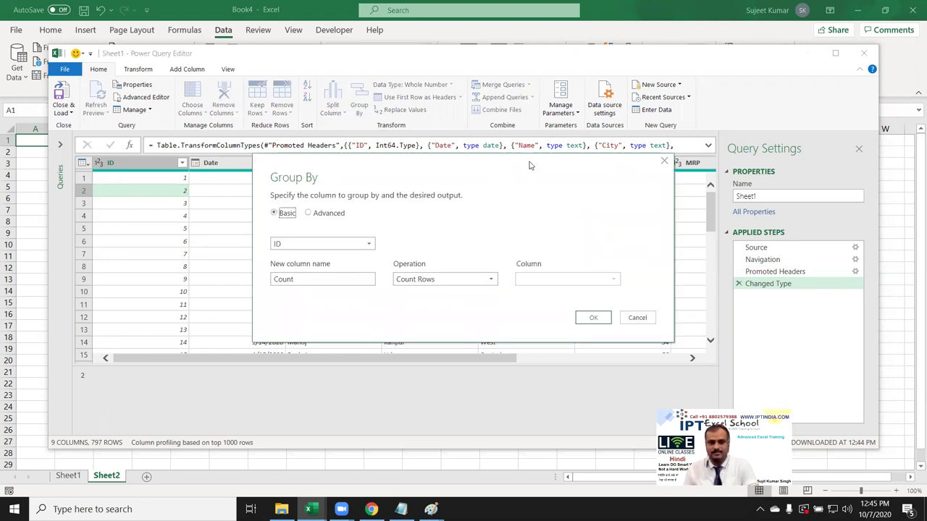
click(355, 210)
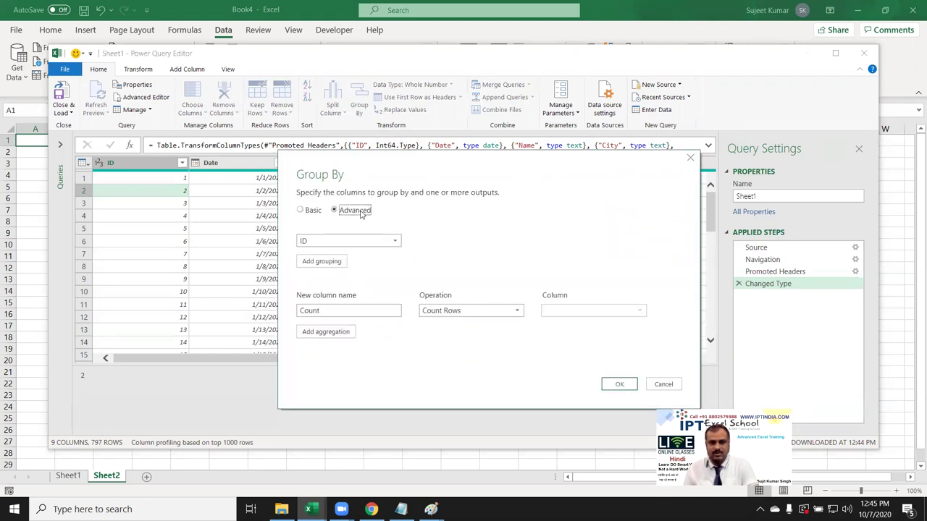
click(313, 211)
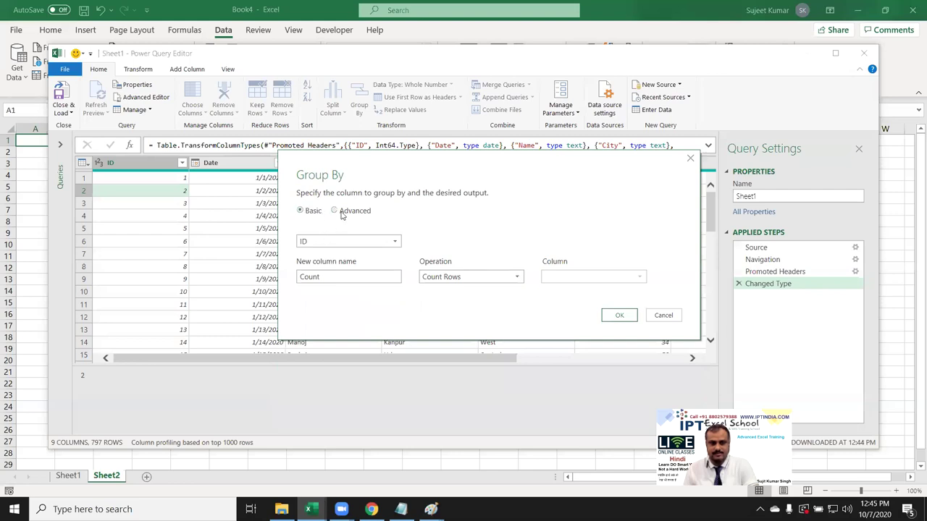
click(342, 215)
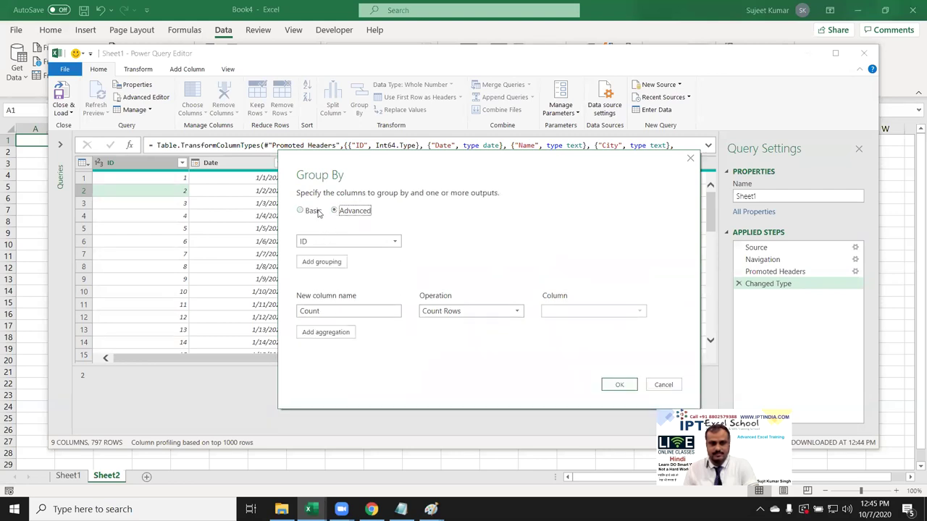
Group by Name, with the first aggregation set to Sum of the Qty column.
click(316, 247)
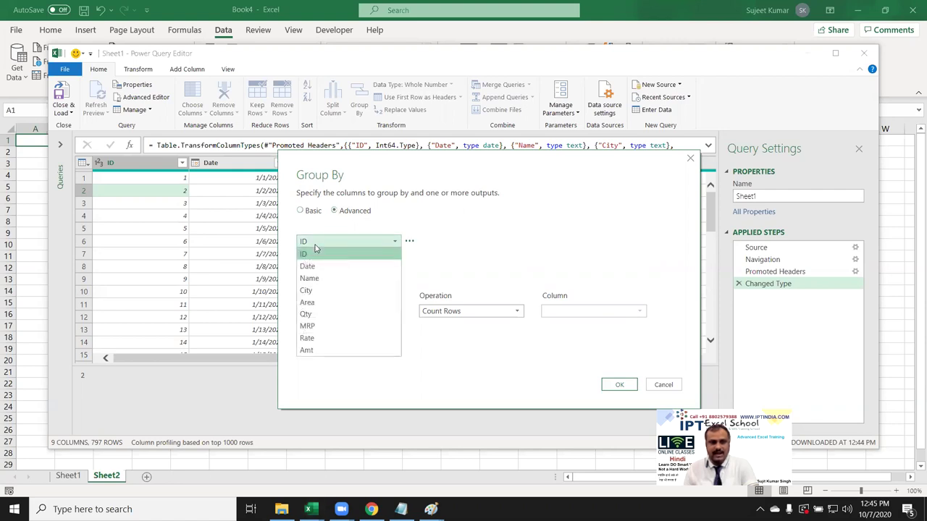
click(333, 278)
drag(351, 312, 285, 318)
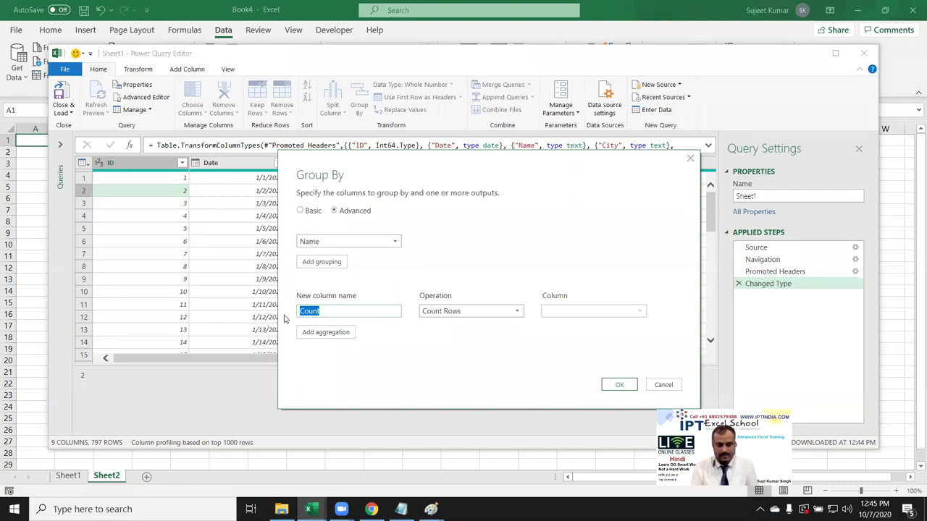
text(T)
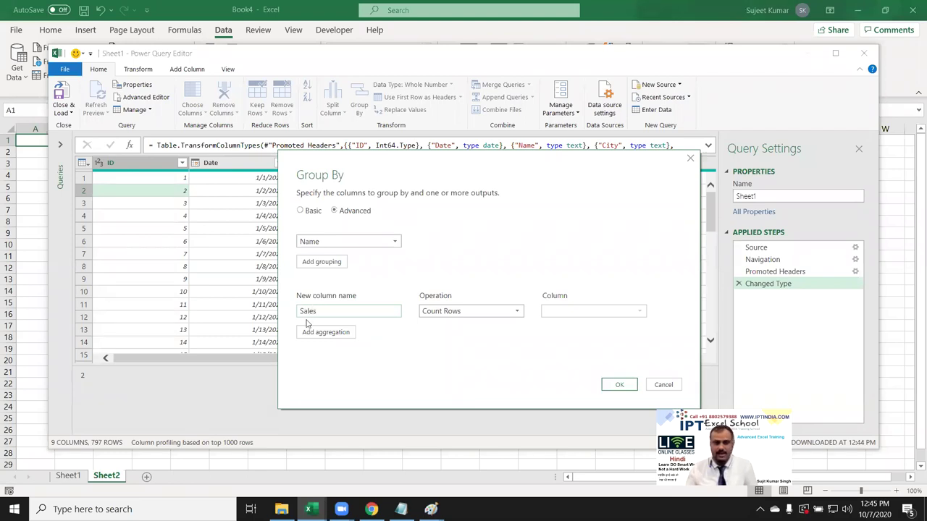
click(439, 312)
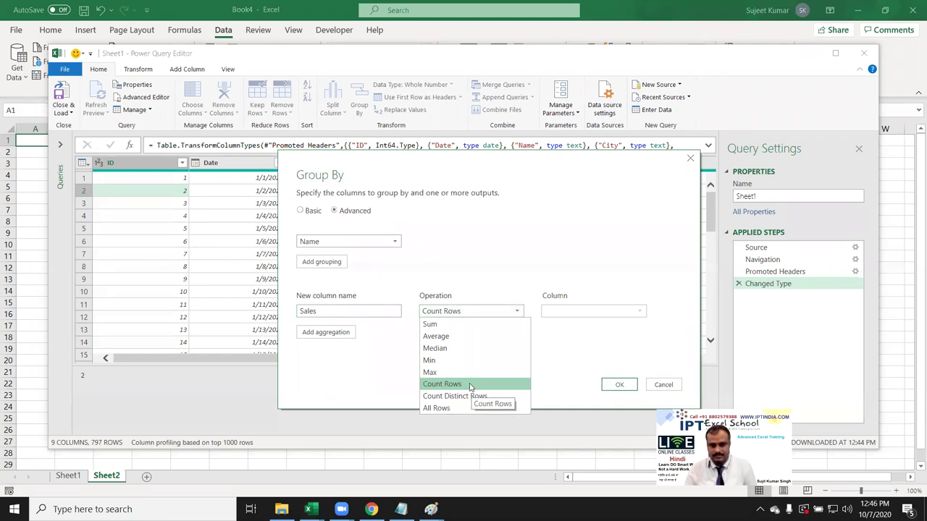
click(450, 325)
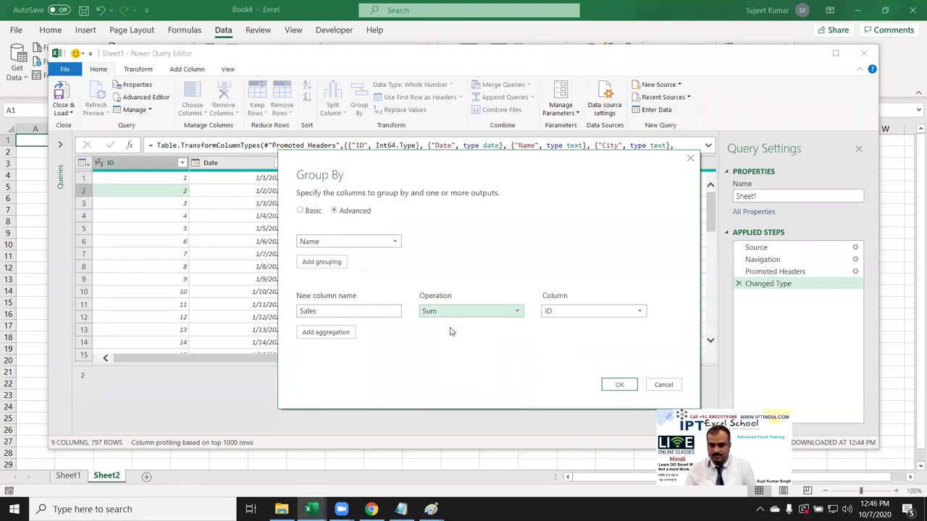
click(591, 312)
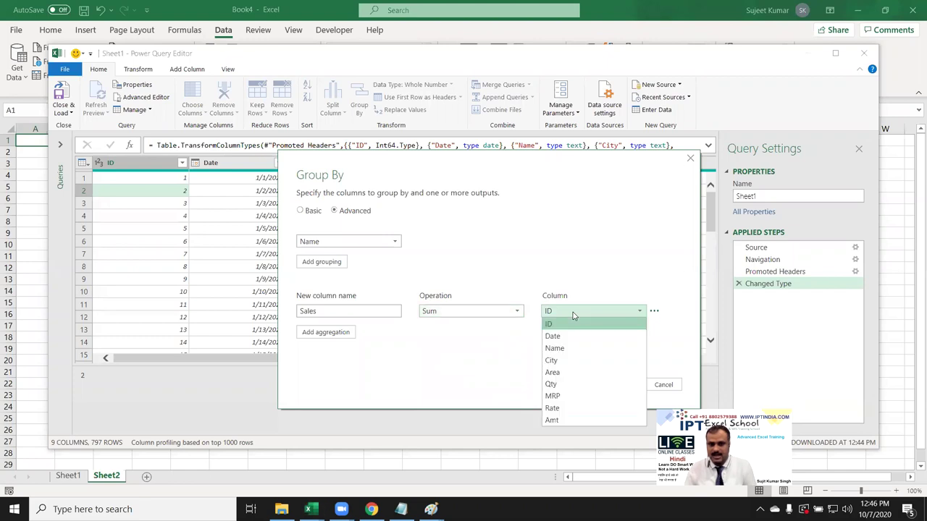
click(582, 384)
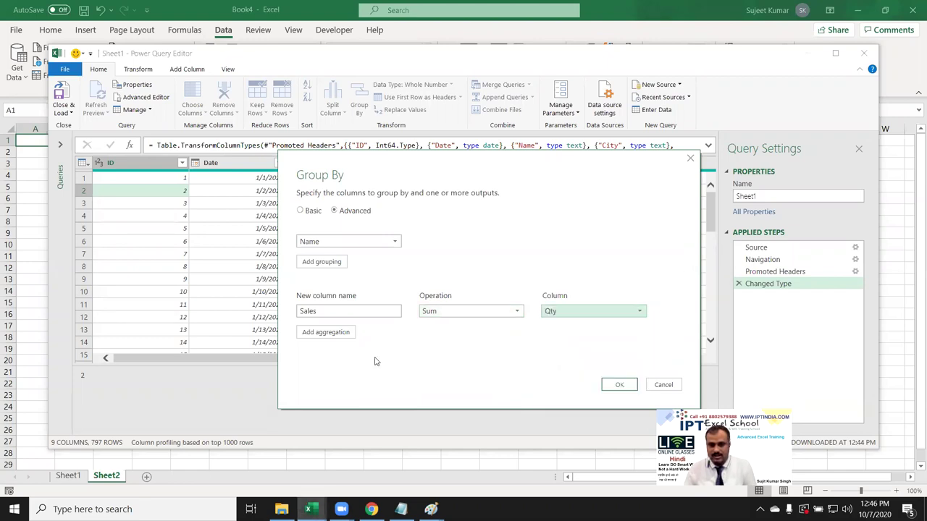
Add an Avg MRP aggregation that averages the MRP column.
click(326, 334)
click(349, 332)
text(Avg)
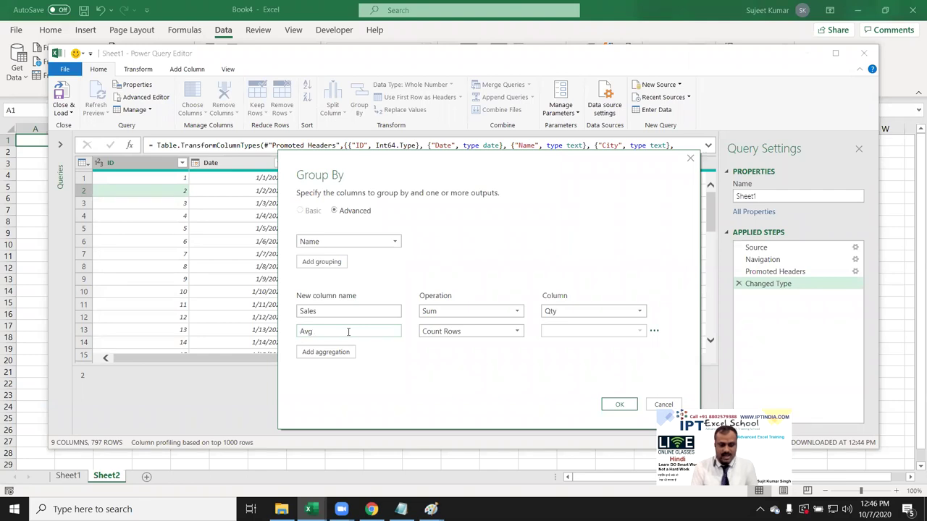
text(MRP)
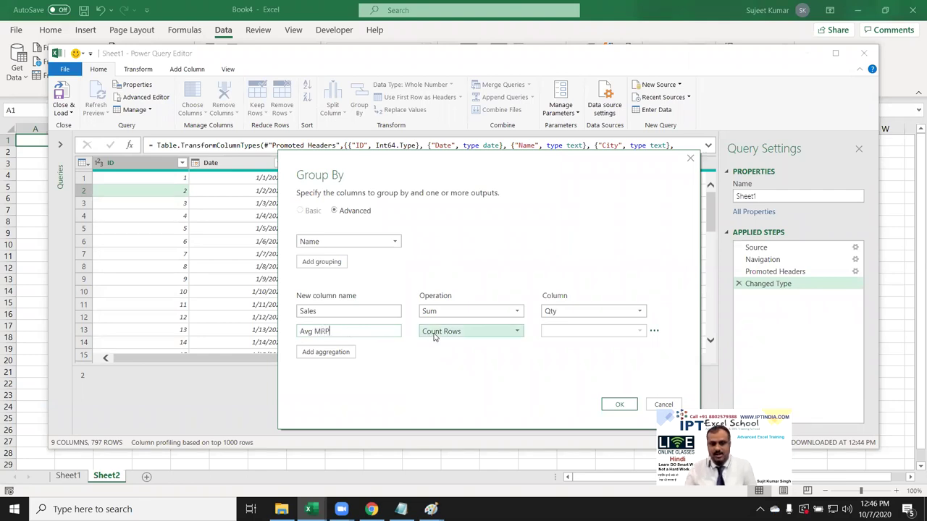
click(436, 334)
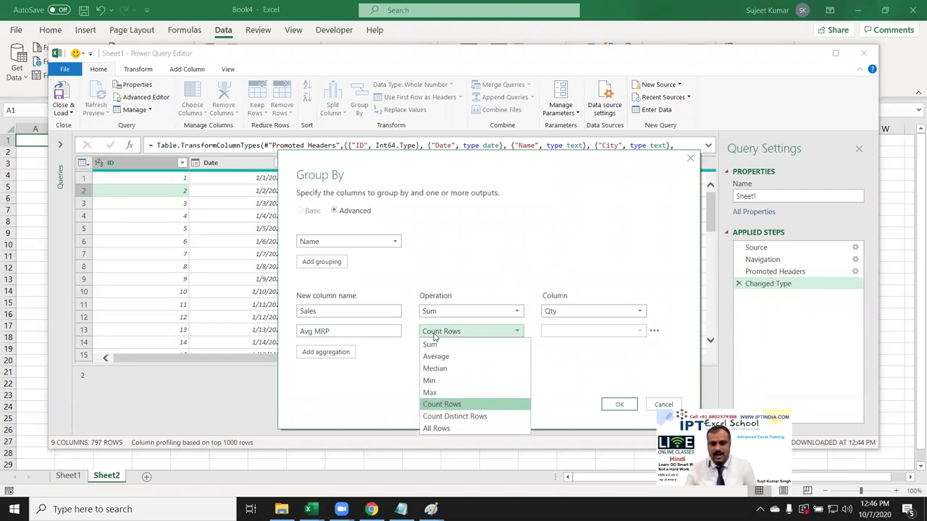
click(437, 356)
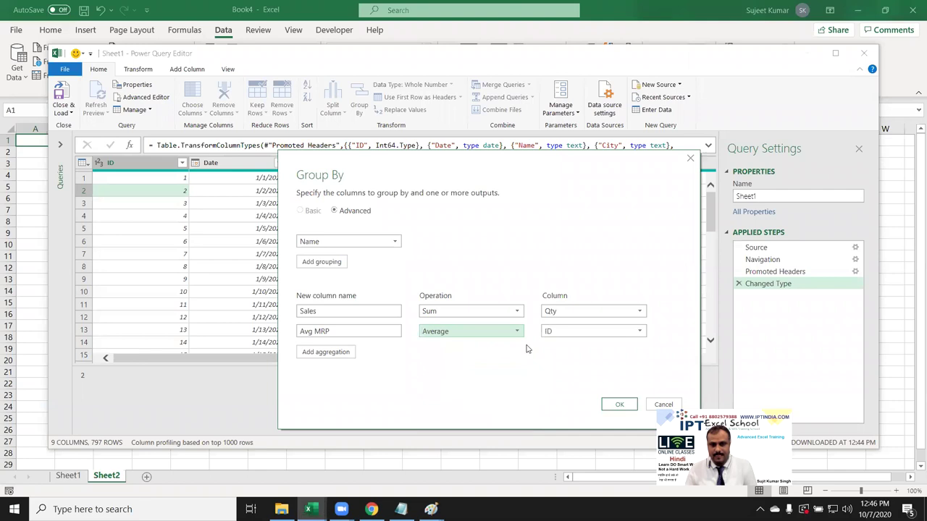
click(557, 333)
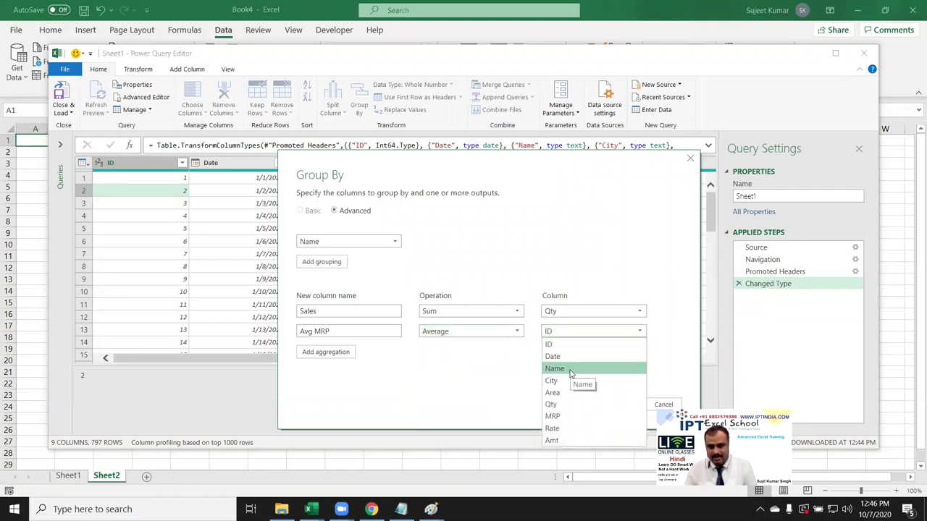
click(575, 417)
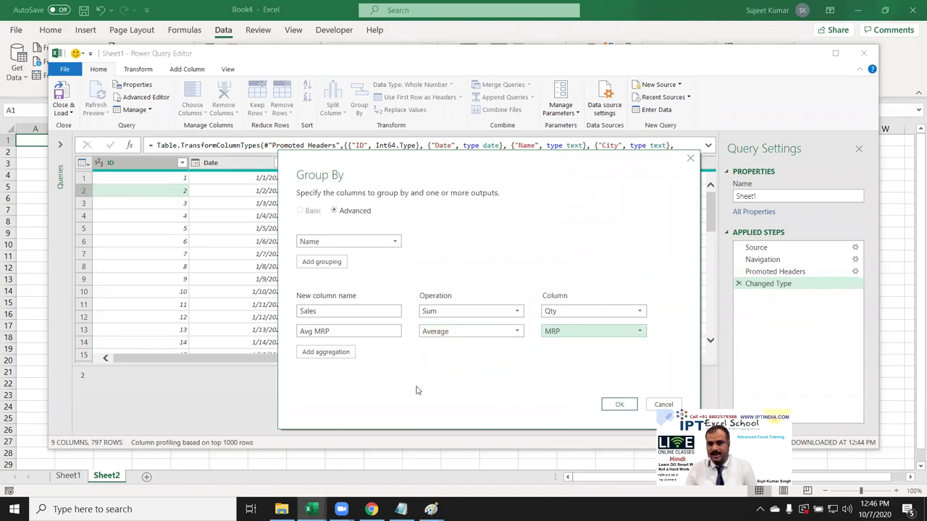
Add an INVOICE aggregation using Count Rows and apply the grouping.
click(326, 355)
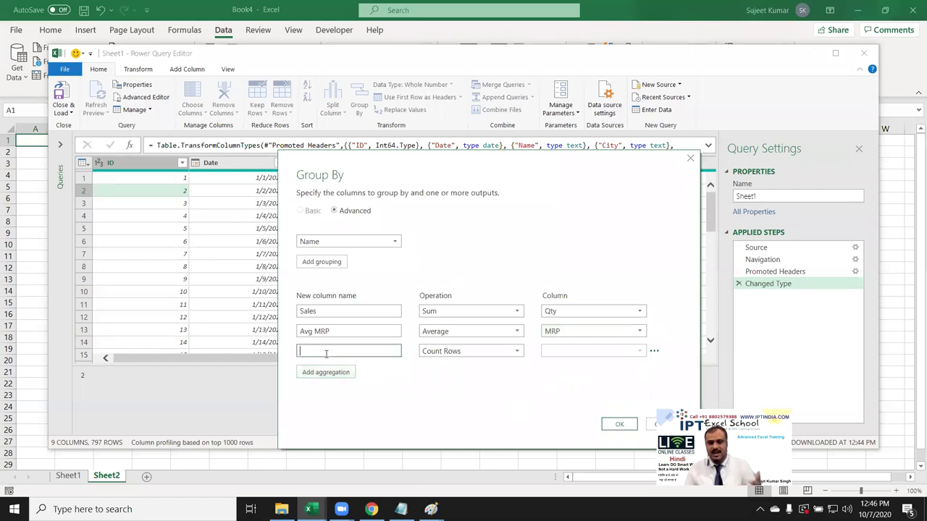
click(326, 351)
text(INVOICE)
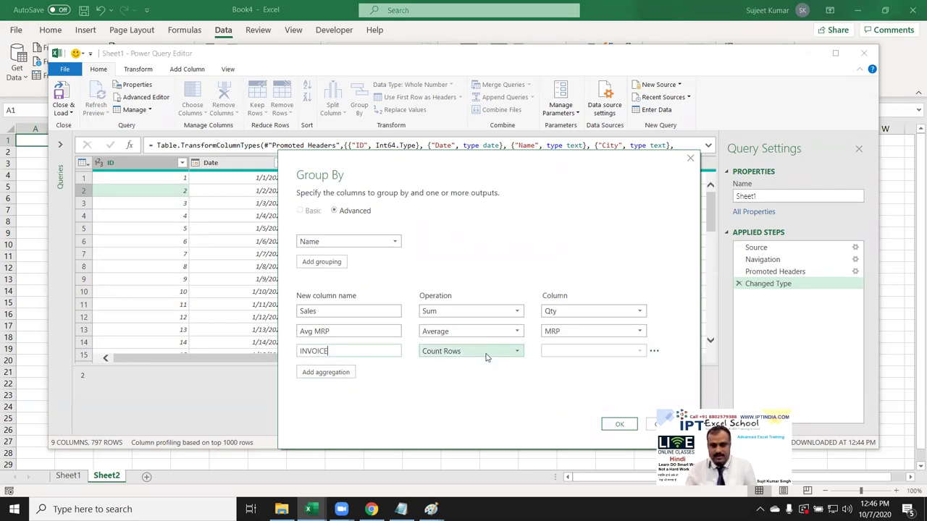
click(493, 351)
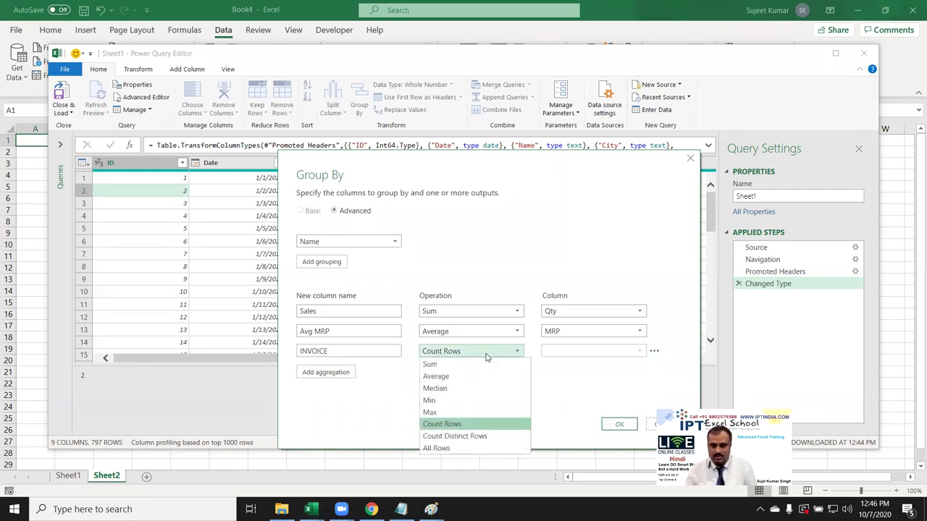
click(472, 424)
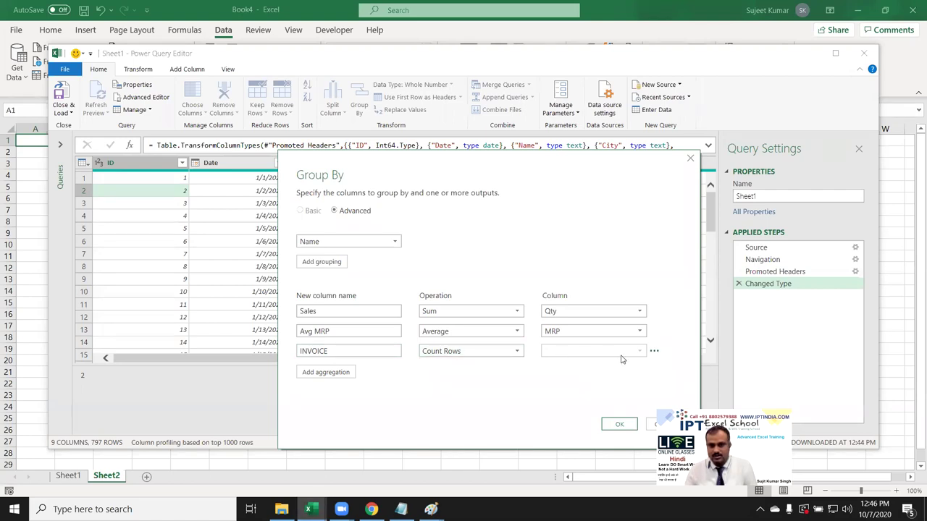
click(655, 353)
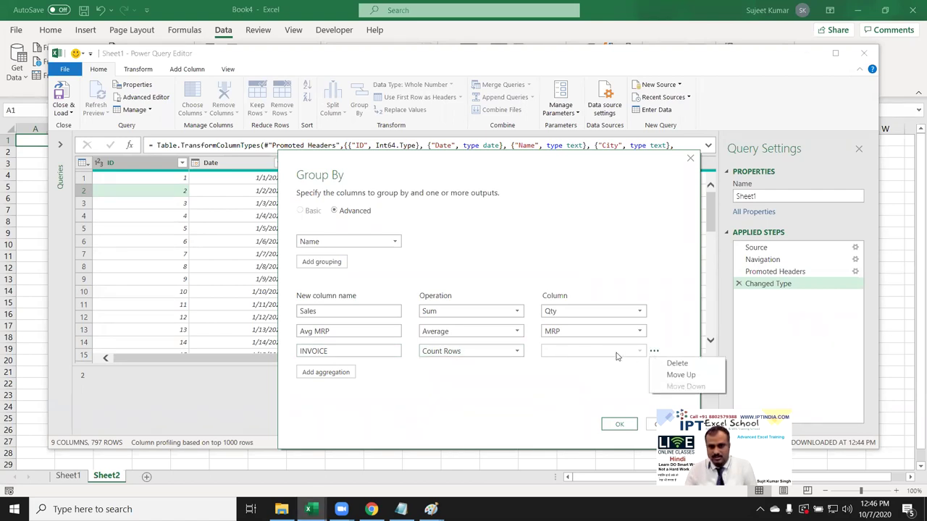
click(450, 352)
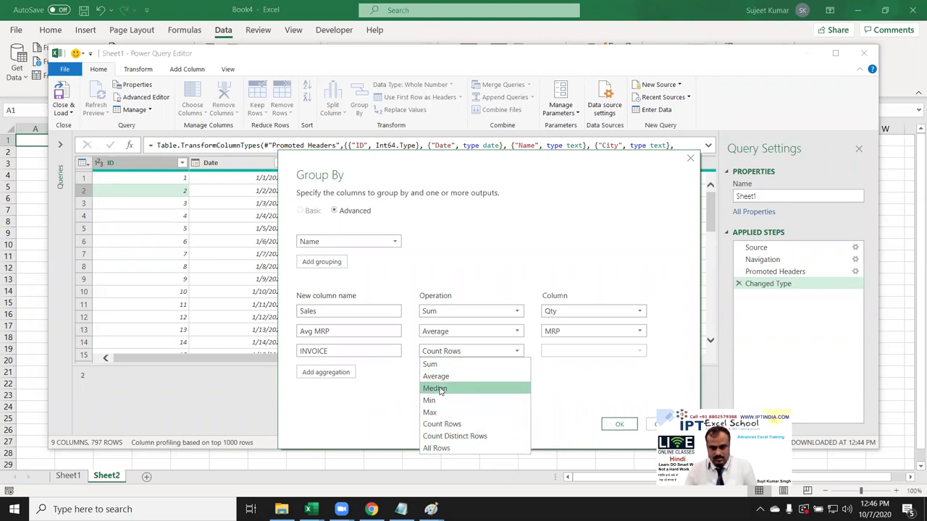
click(440, 424)
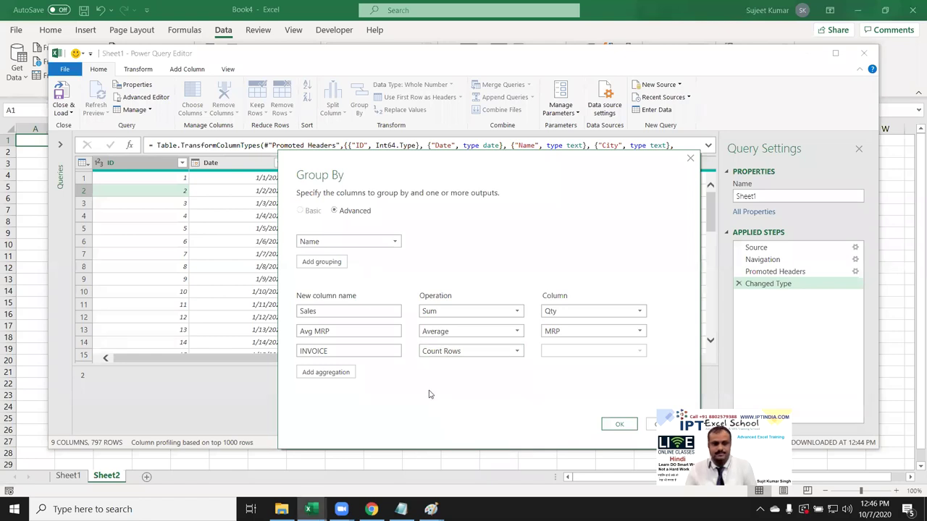
click(620, 426)
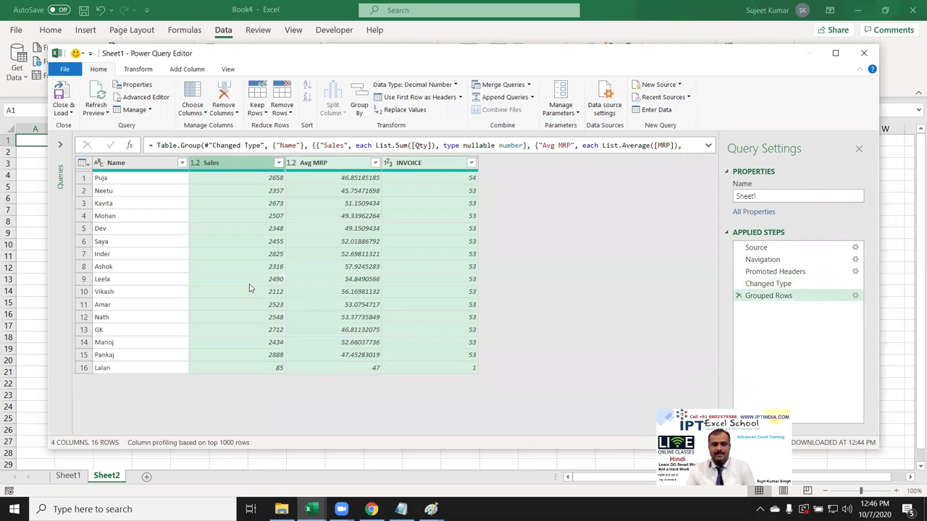
Review the grouped Name, Sales, Avg MRP and INVOICE values, then Close & Load to the workbook.
click(121, 181)
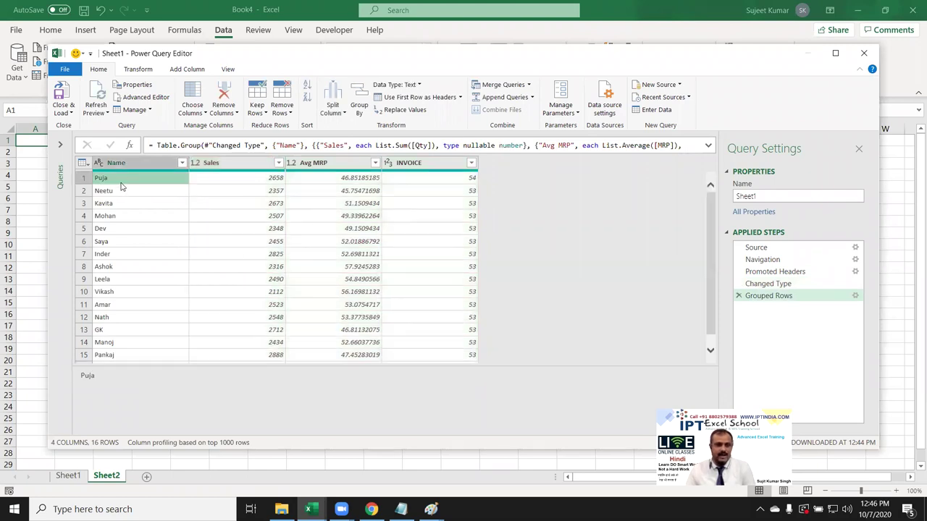
click(235, 196)
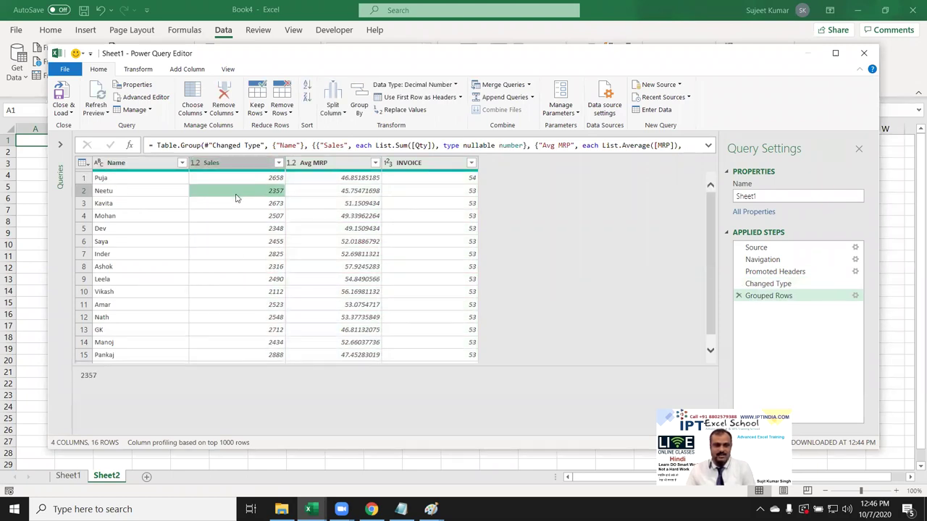
click(340, 202)
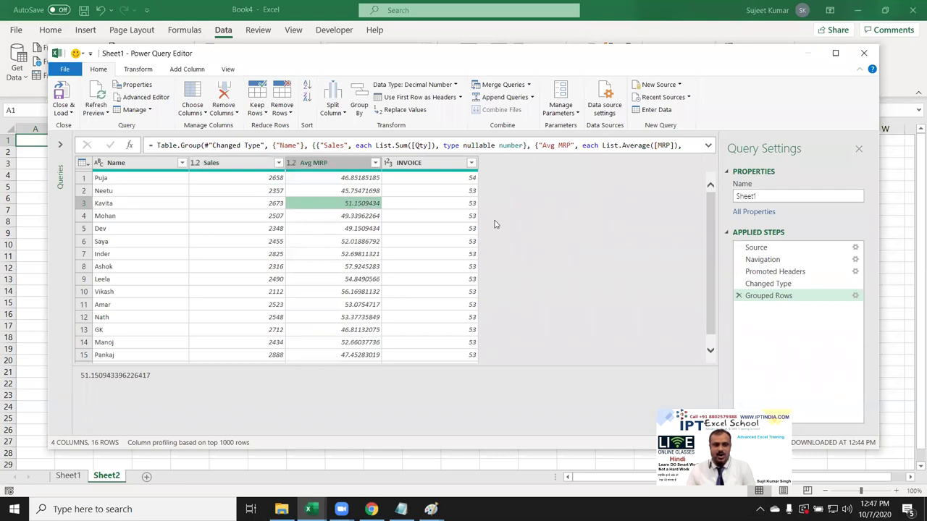
click(475, 204)
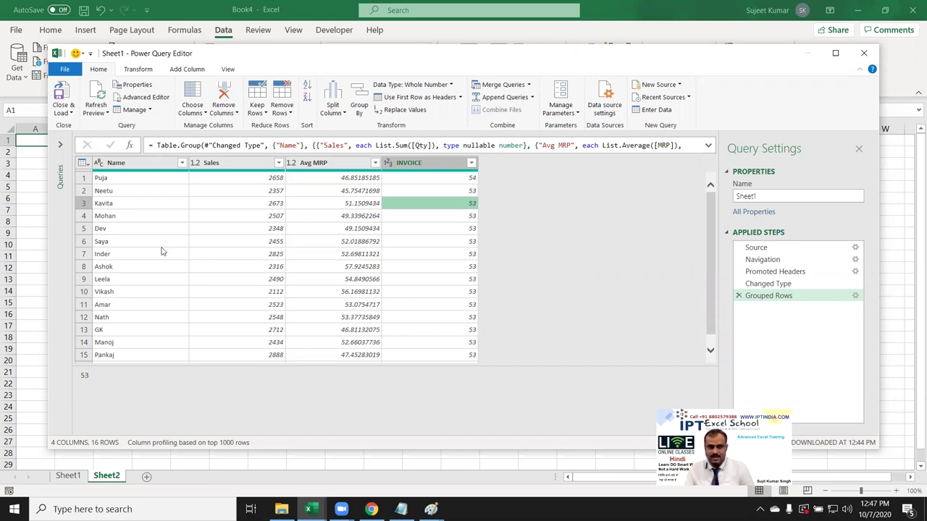
click(65, 94)
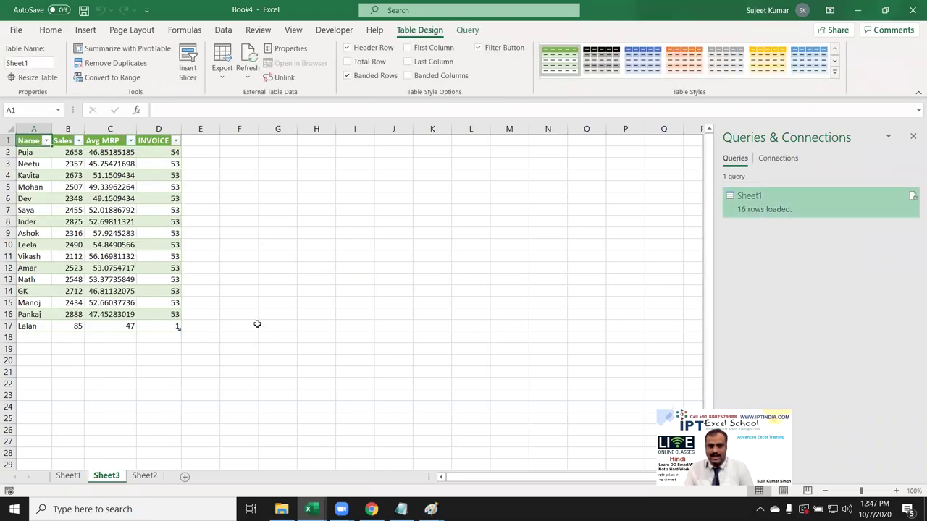
Check INVOICE and Avg MRP values in the loaded table and close the Queries & Connections pane.
click(166, 212)
click(163, 279)
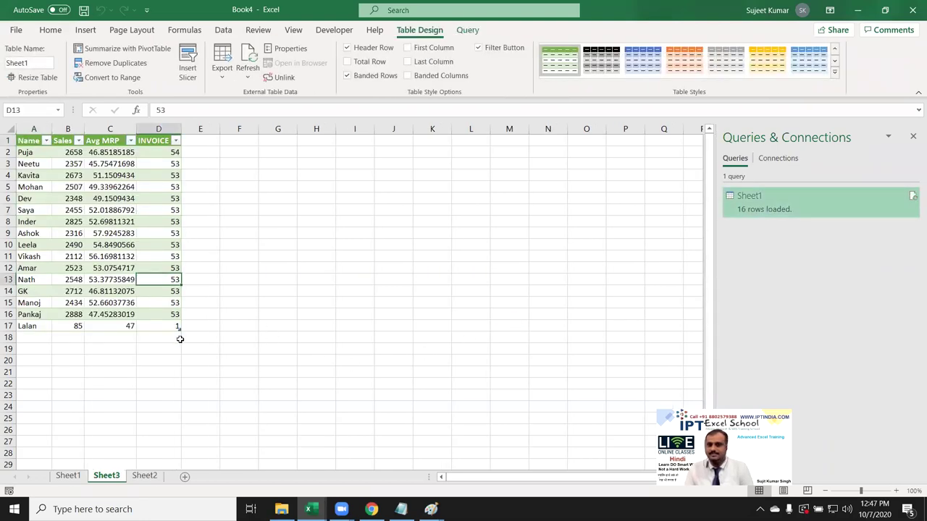
click(105, 233)
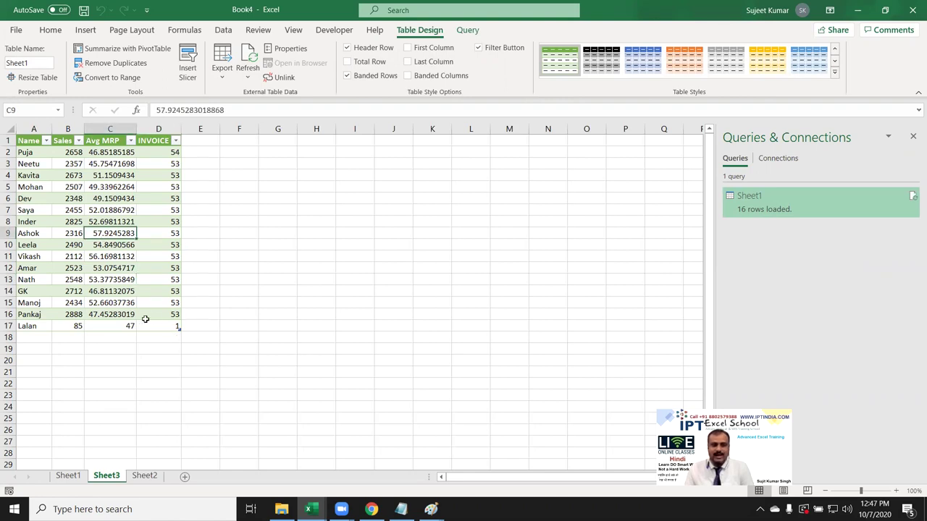
click(155, 326)
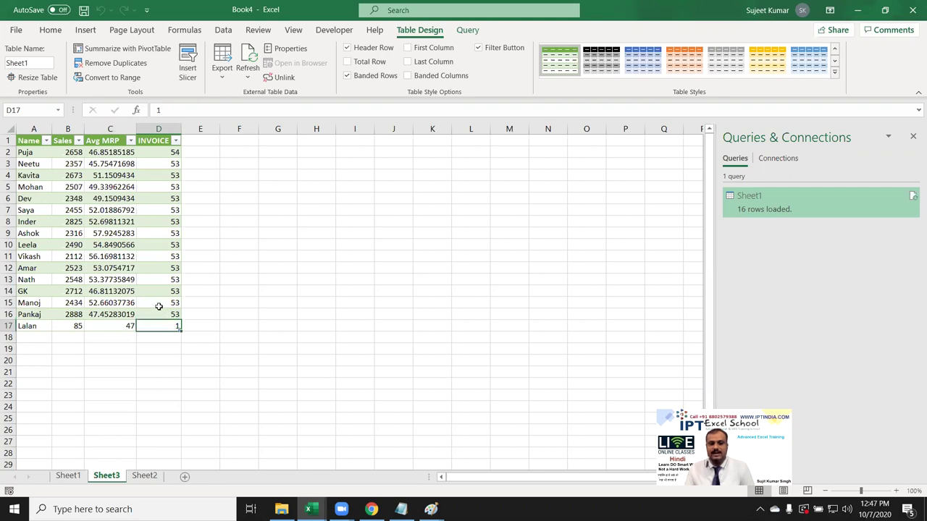
double_click(162, 302)
key(Escape)
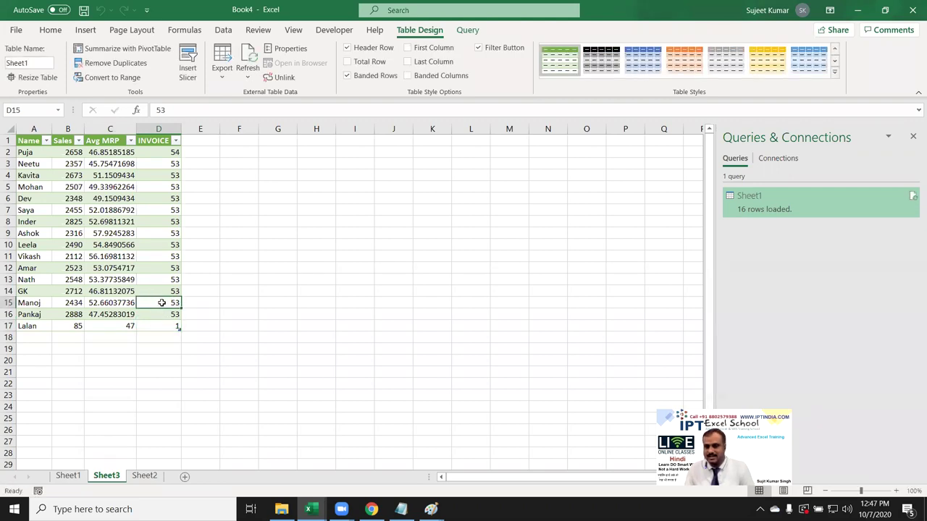
click(236, 291)
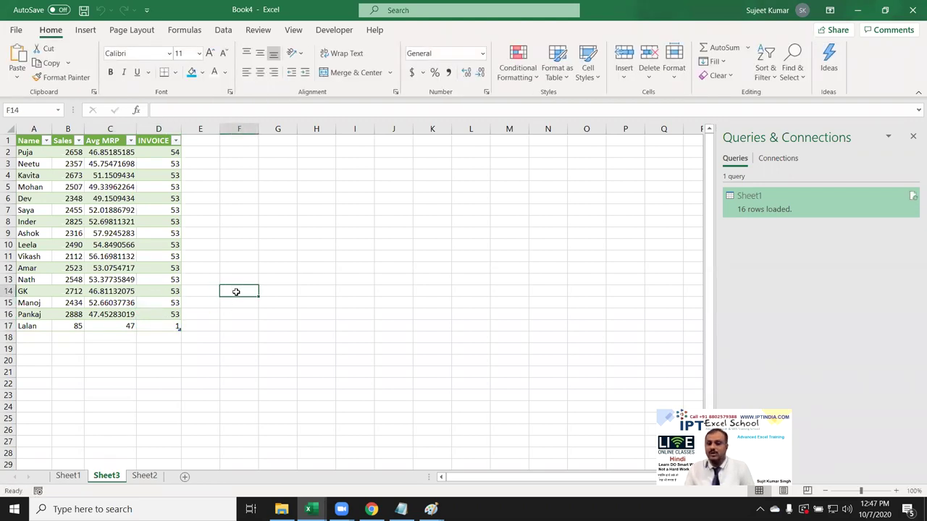
click(165, 281)
click(914, 136)
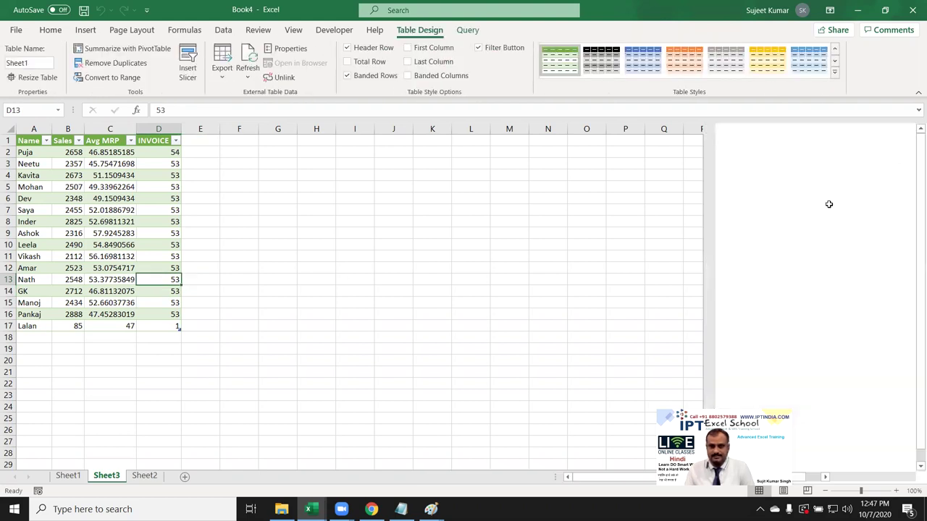
click(155, 208)
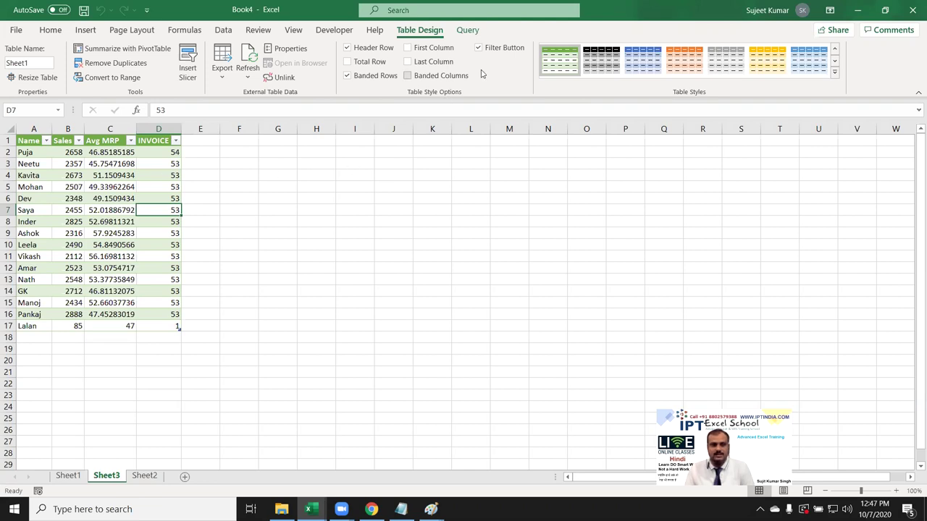
Turn off Banded Rows on the table, keeping the header row with its filter buttons.
click(478, 48)
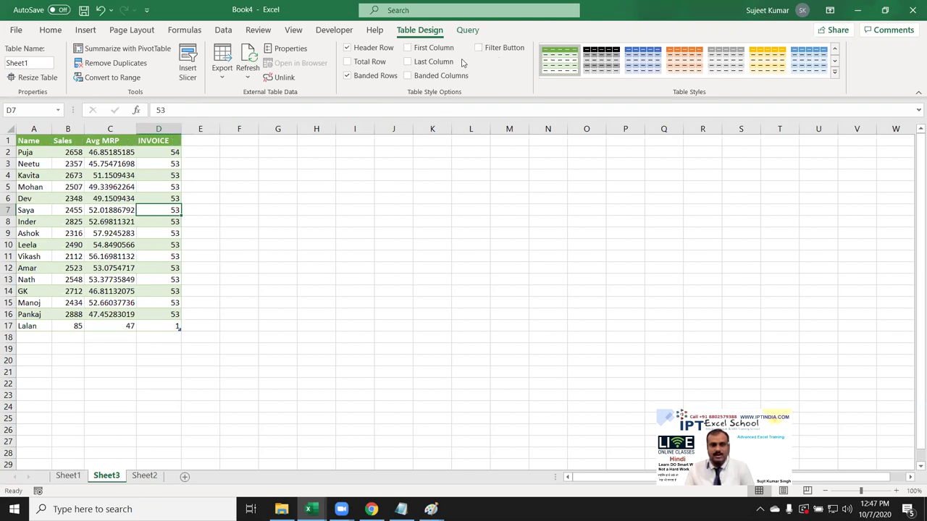
click(347, 76)
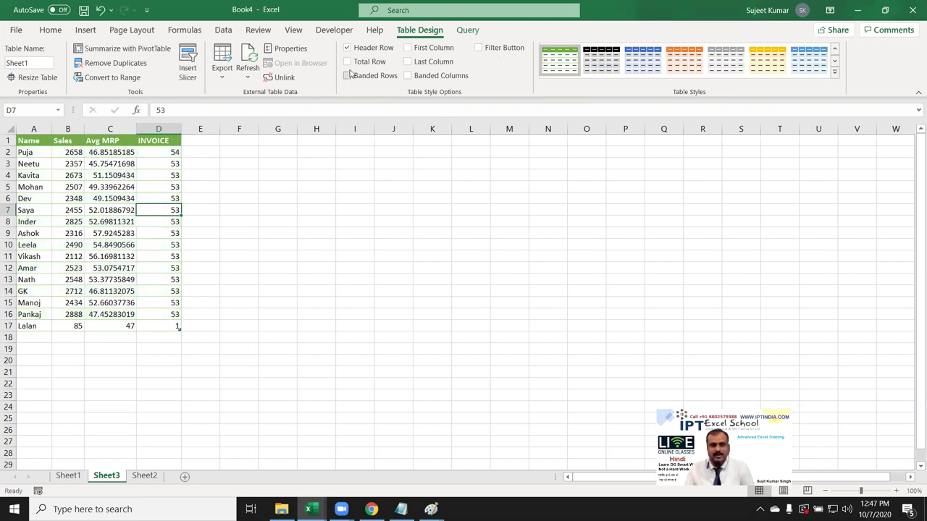
click(347, 48)
click(355, 51)
click(355, 51)
click(348, 47)
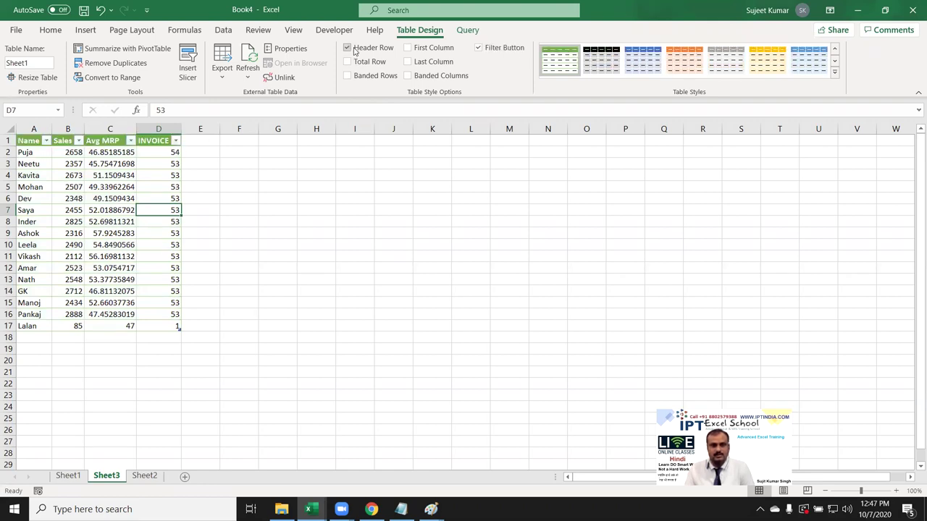
click(113, 278)
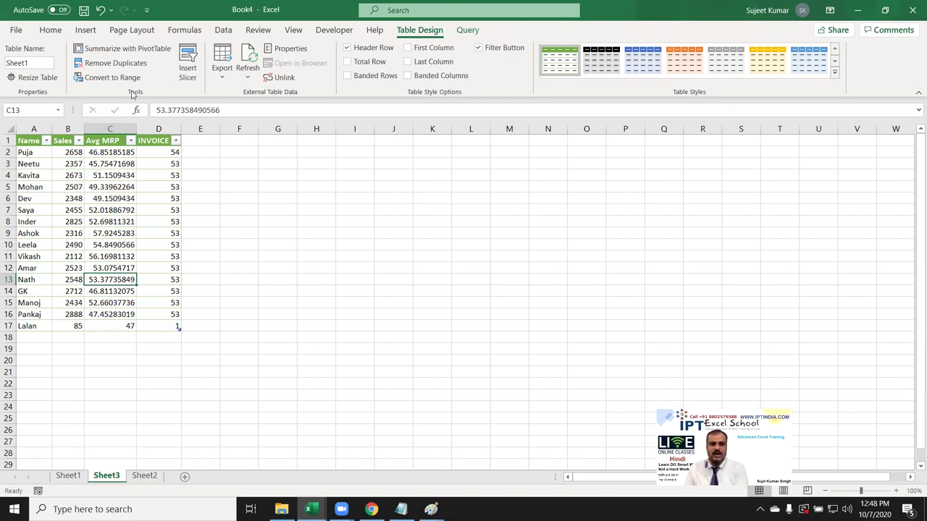
Convert the Sheet3 table to a normal range, confirming Yes, then go to Sheet2.
click(112, 77)
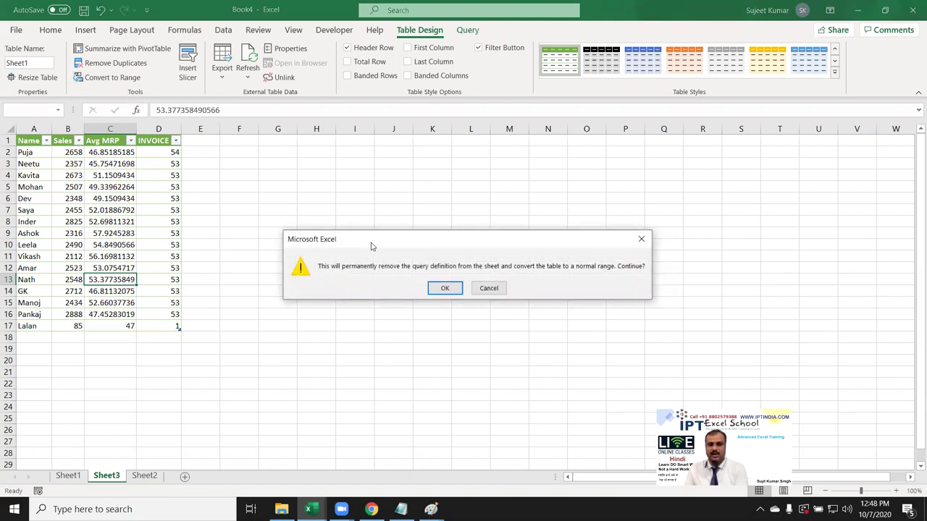
drag(371, 247, 353, 184)
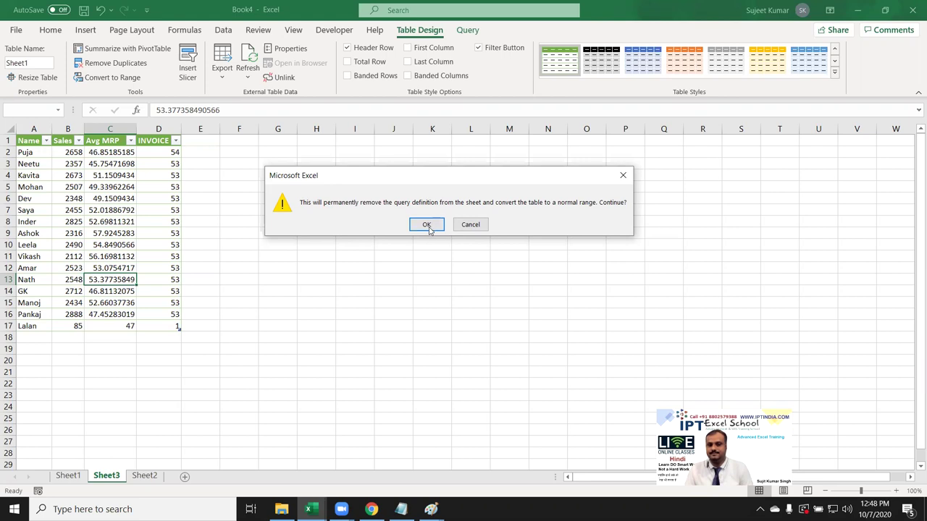
click(428, 225)
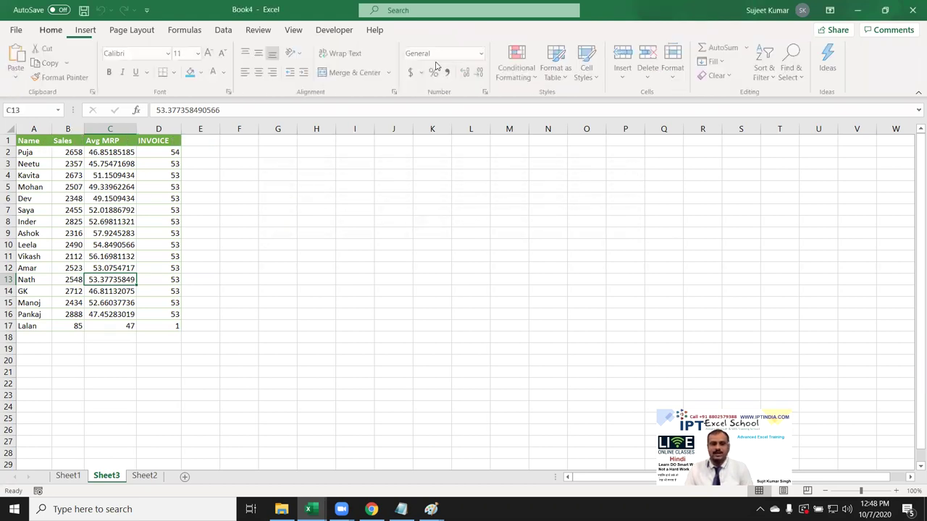
click(103, 199)
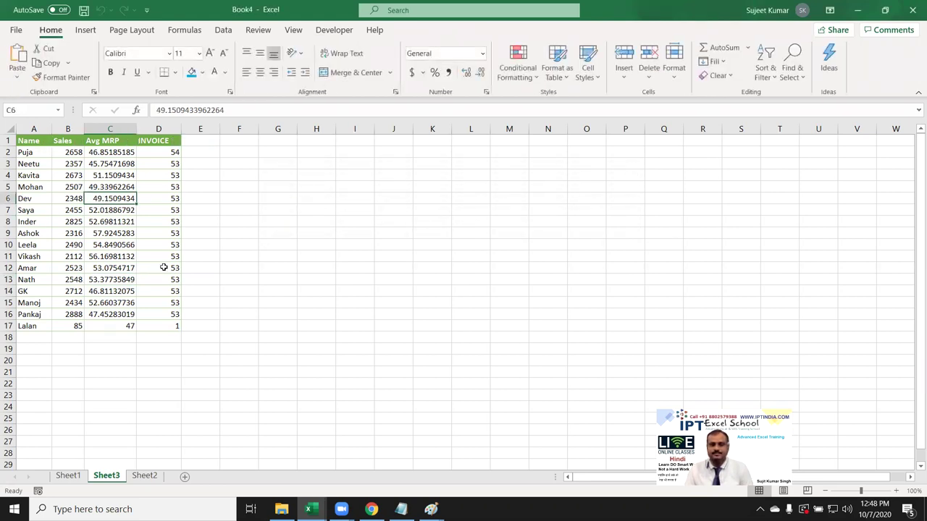
click(152, 480)
Flip between the sheet tabs and settle on the empty Sheet2.
click(116, 480)
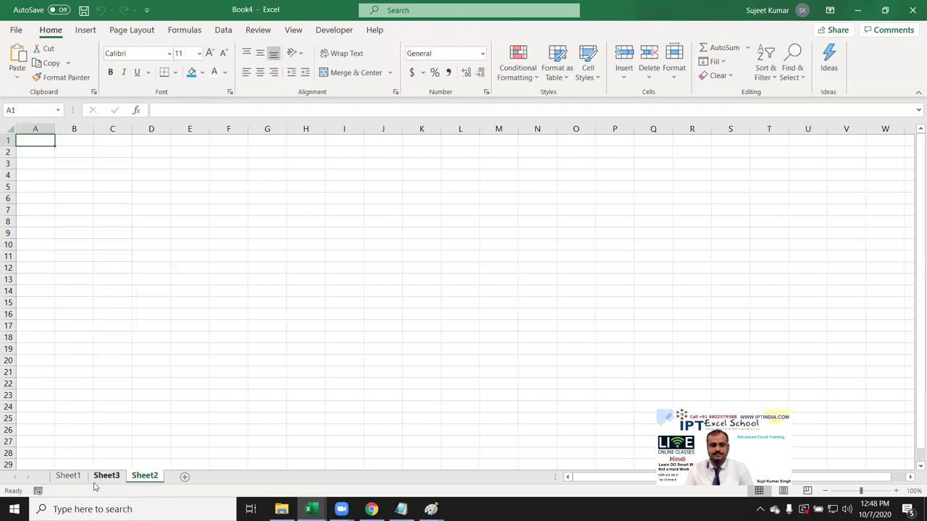
key(ctrl+Page_Up)
click(116, 481)
click(143, 481)
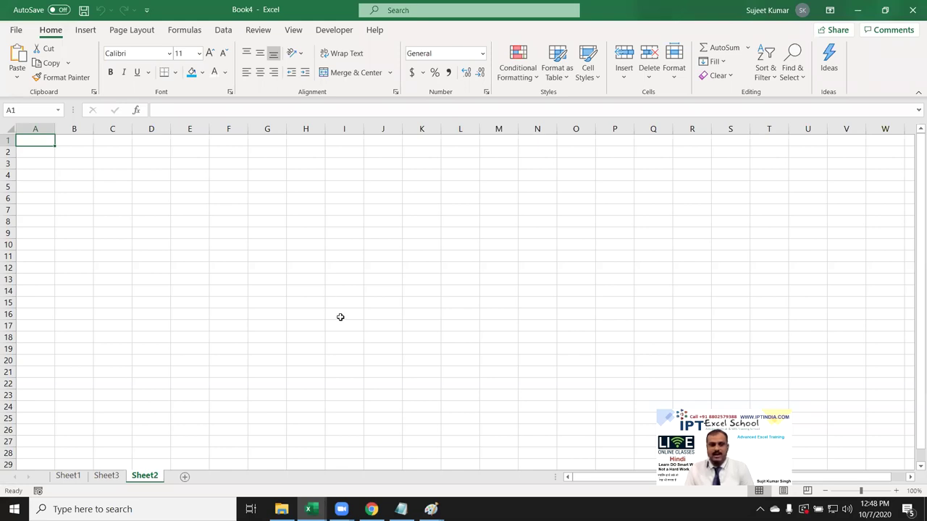
Start a From Workbook import from the Data tab's Get Data > From File menu.
click(86, 29)
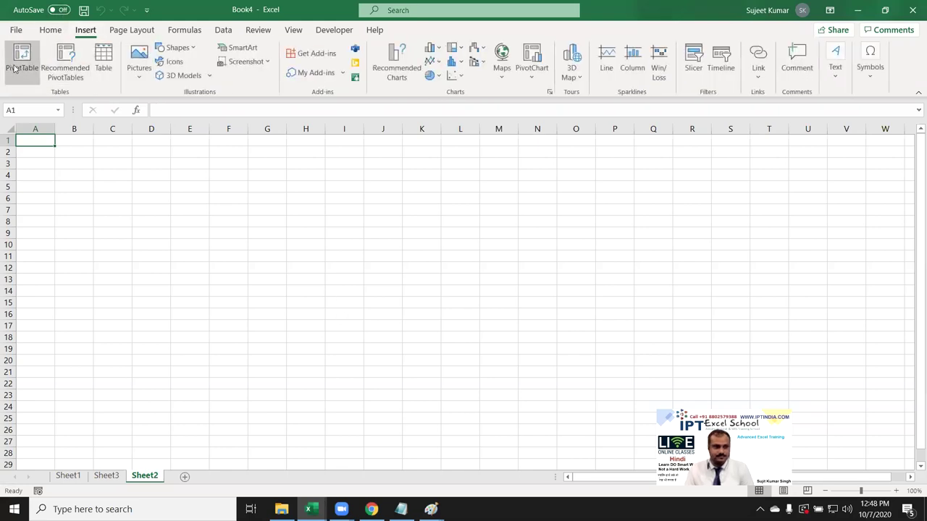
click(186, 32)
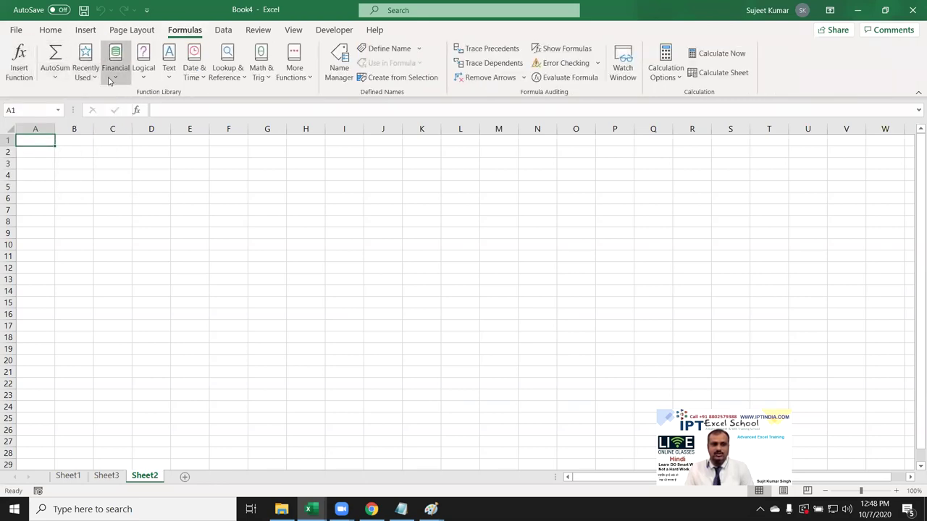
click(142, 32)
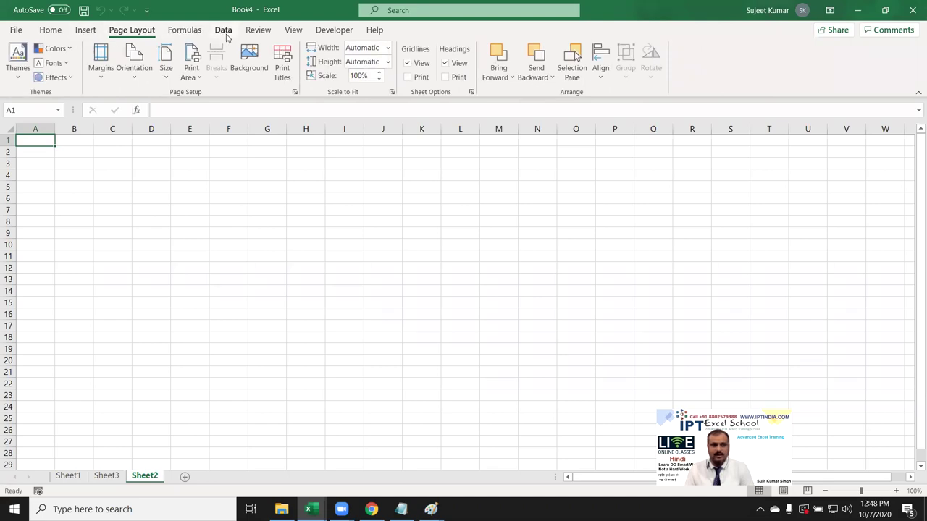
click(224, 32)
click(16, 68)
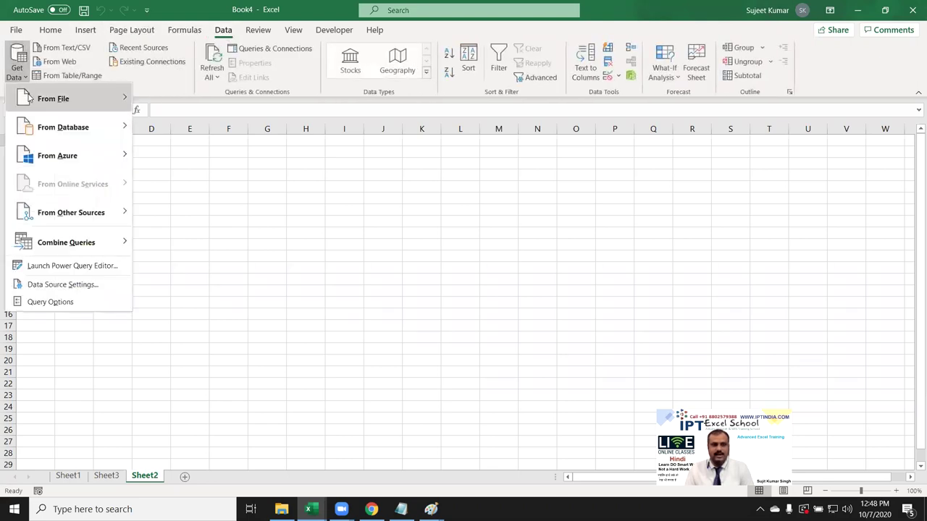
mouse_move(31, 98)
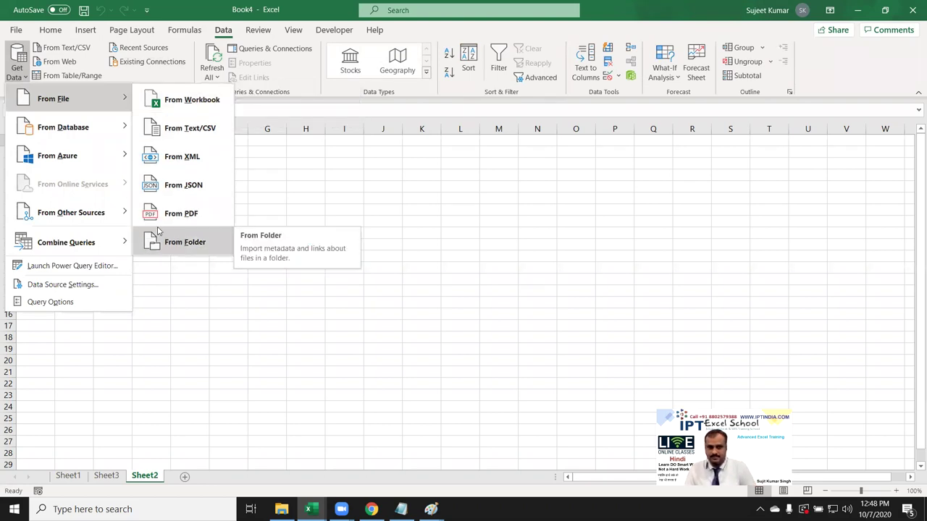
click(158, 99)
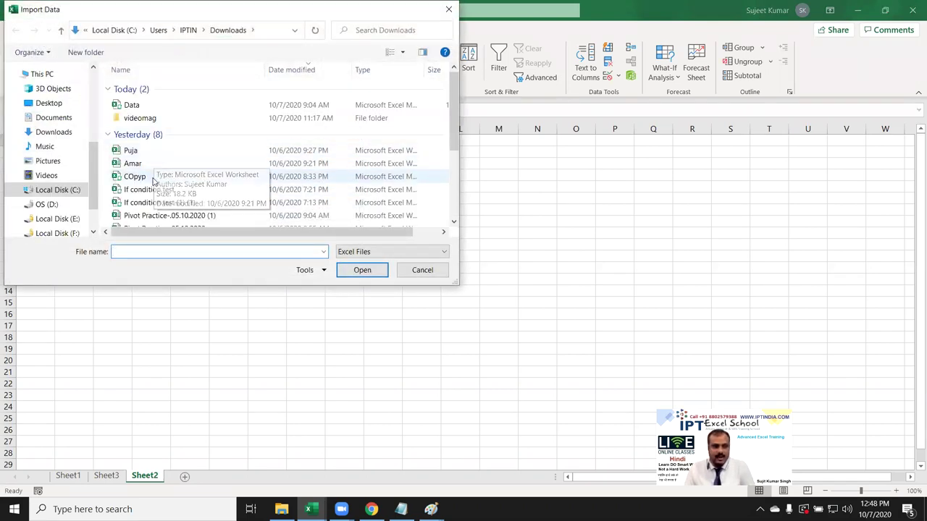
Import the COpyp workbook and enable Select multiple items in Navigator.
click(155, 176)
click(354, 273)
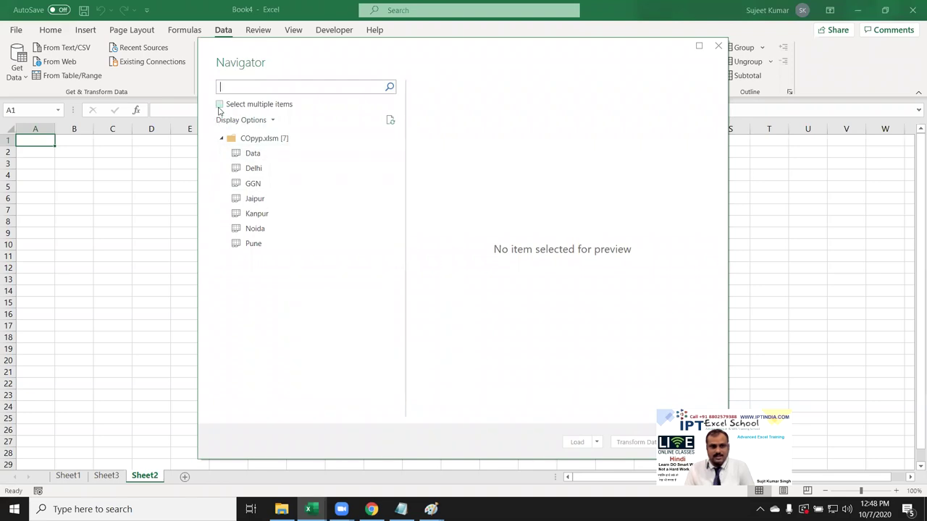
click(219, 105)
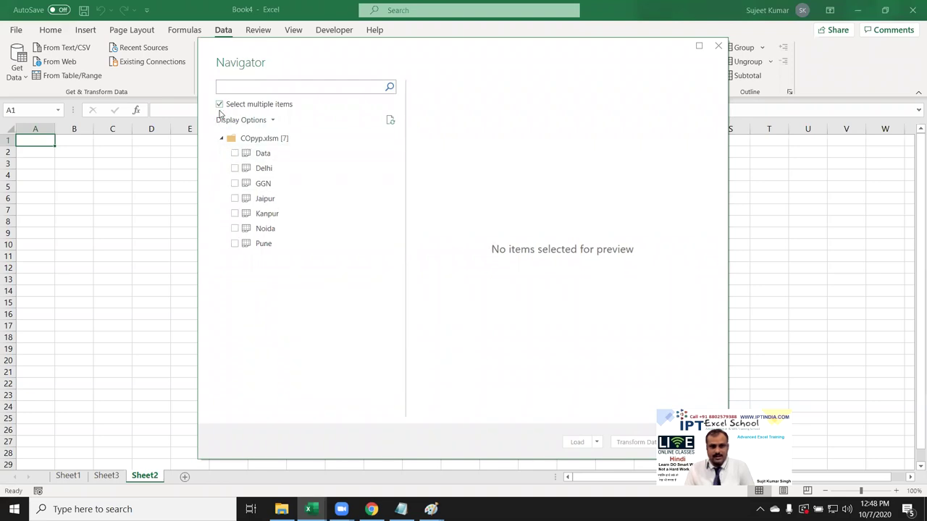
Check the Delhi, GGN, Jaipur, Kanpur, Noida and Pune sheets and open them in Power Query.
click(234, 169)
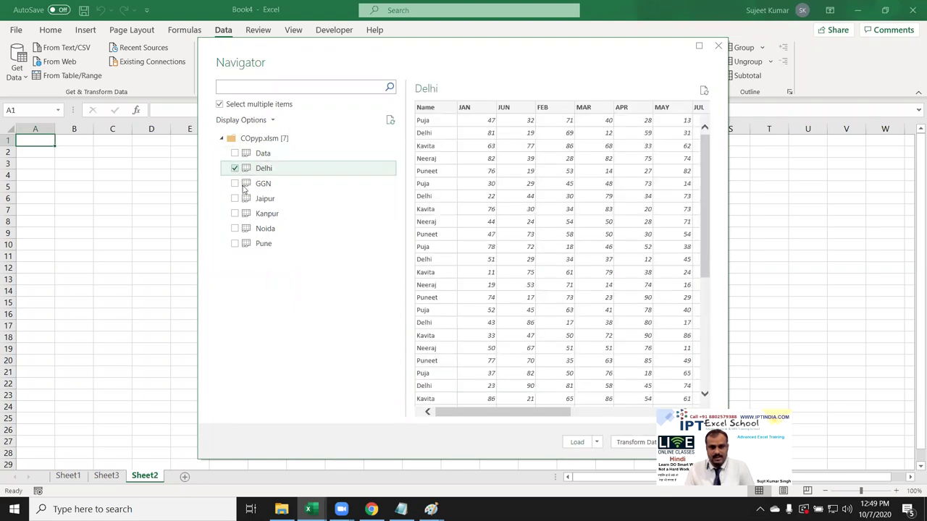
click(234, 190)
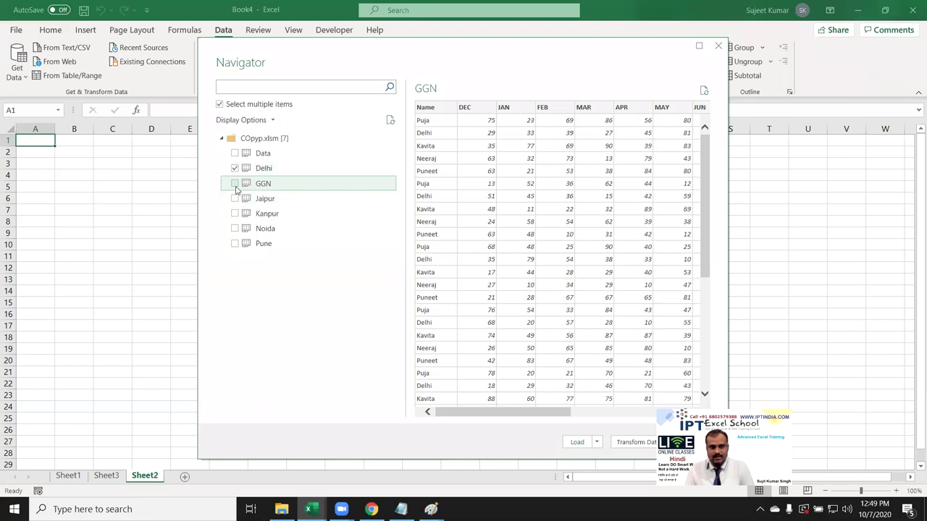
click(235, 185)
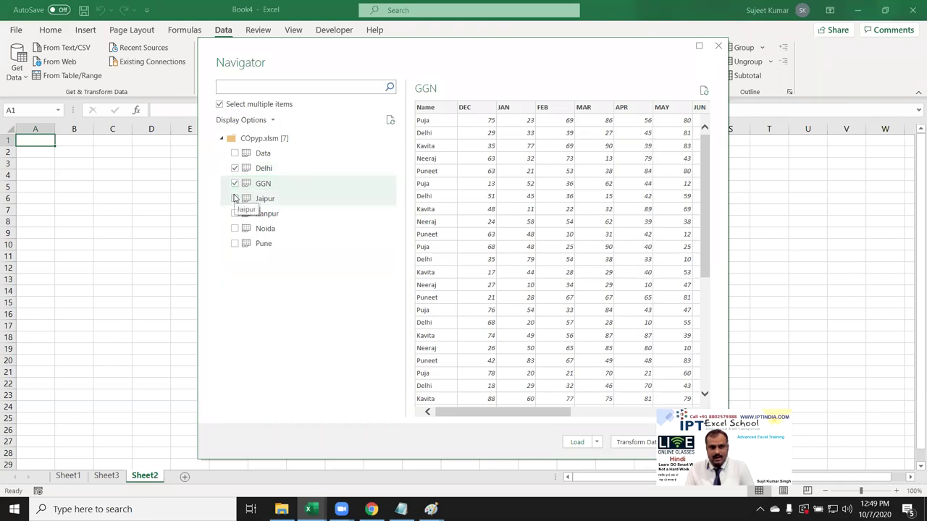
click(234, 198)
click(234, 213)
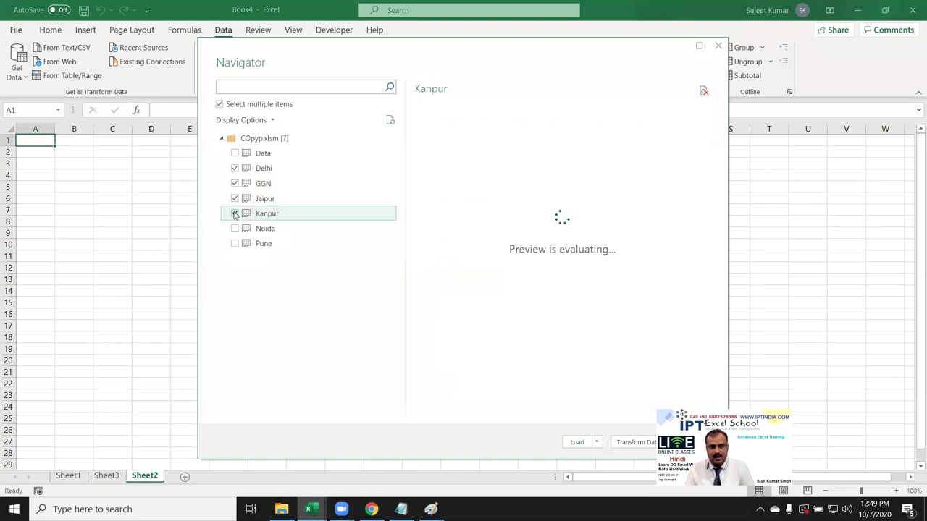
click(234, 229)
click(234, 244)
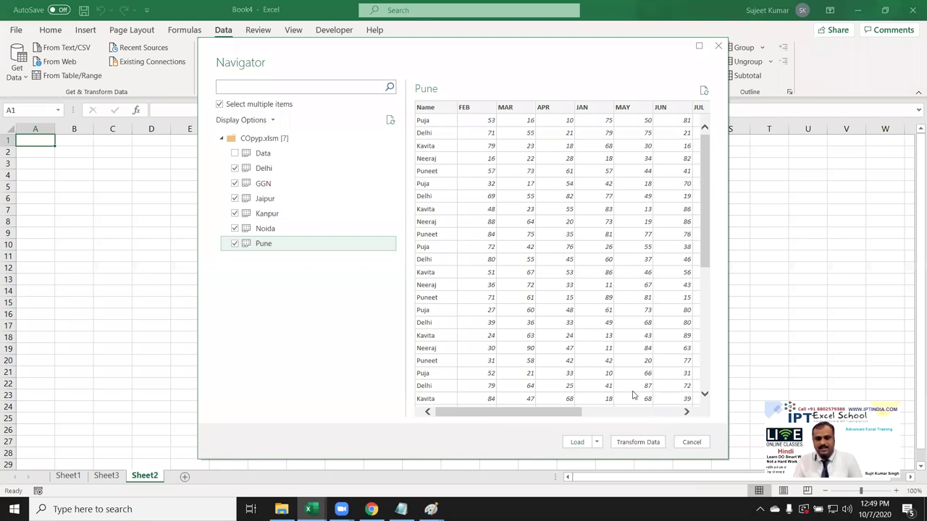
click(597, 442)
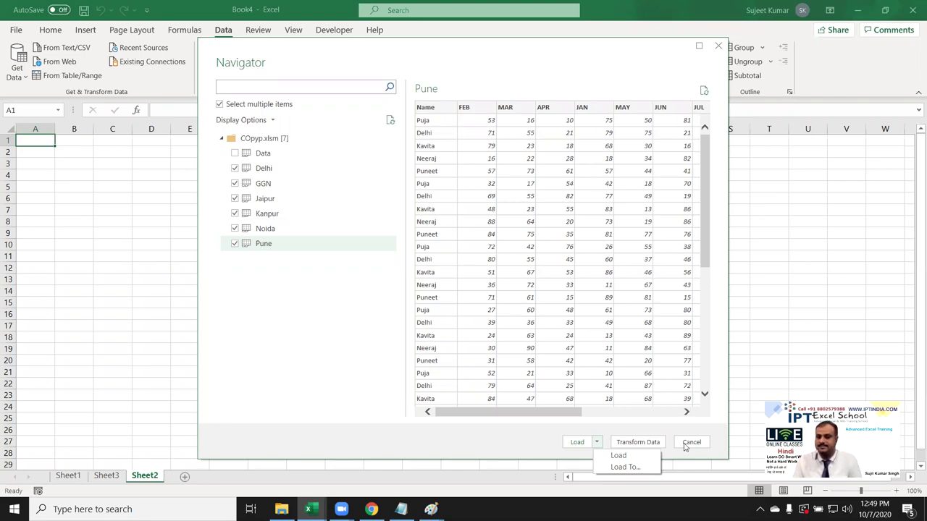
click(652, 447)
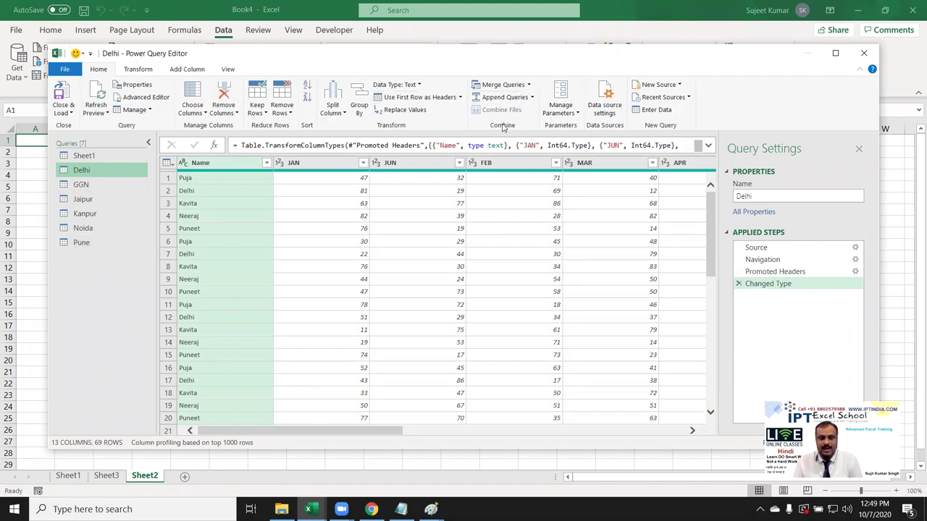
Choose Append Queries as New from the Home tab's Append Queries menu.
click(532, 98)
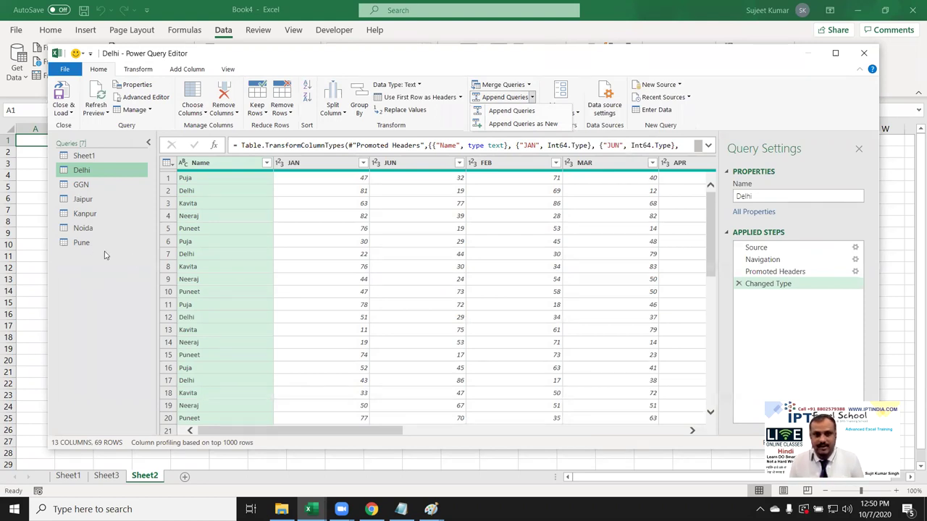
click(510, 125)
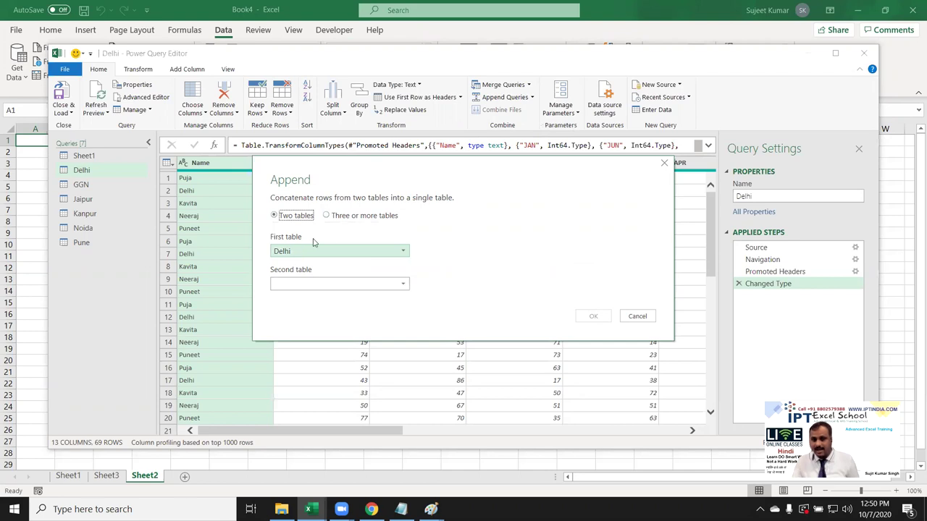
Switch to appending three or more tables and add Delhi, removing its duplicate entry.
click(335, 217)
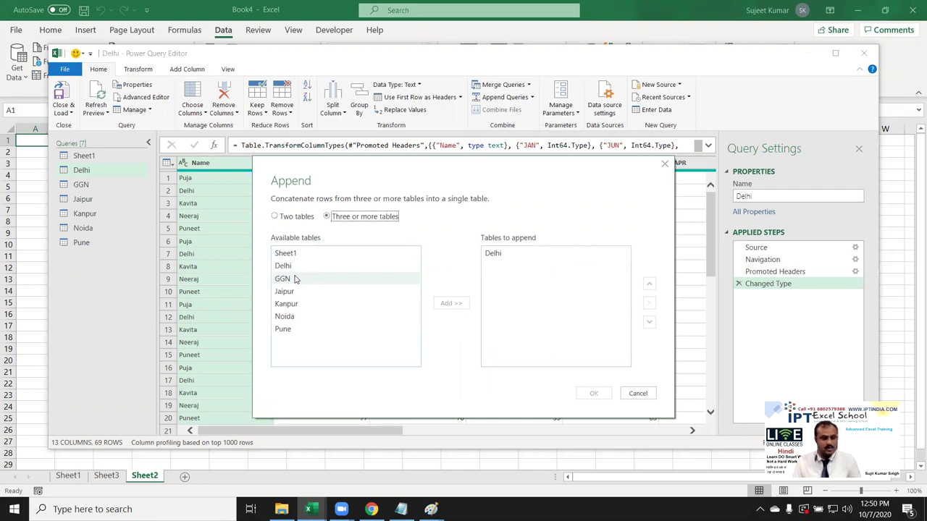
click(294, 267)
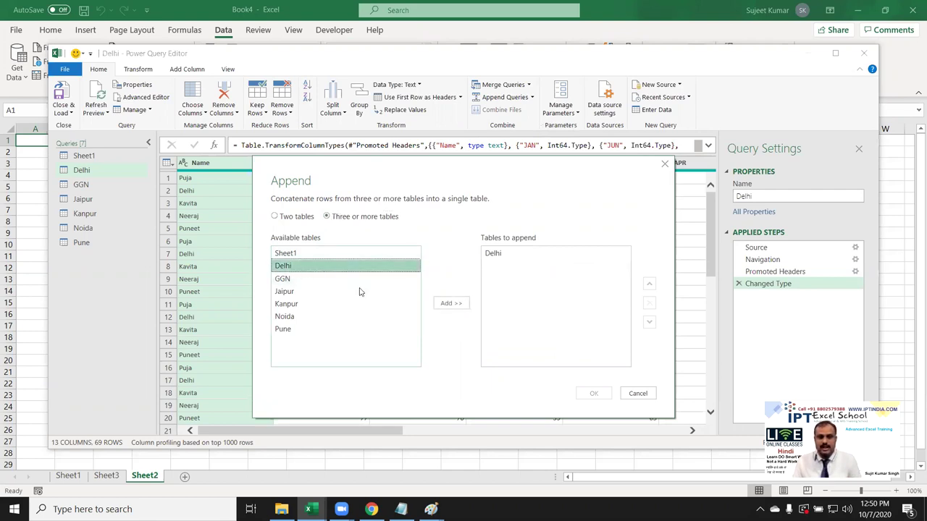
click(445, 305)
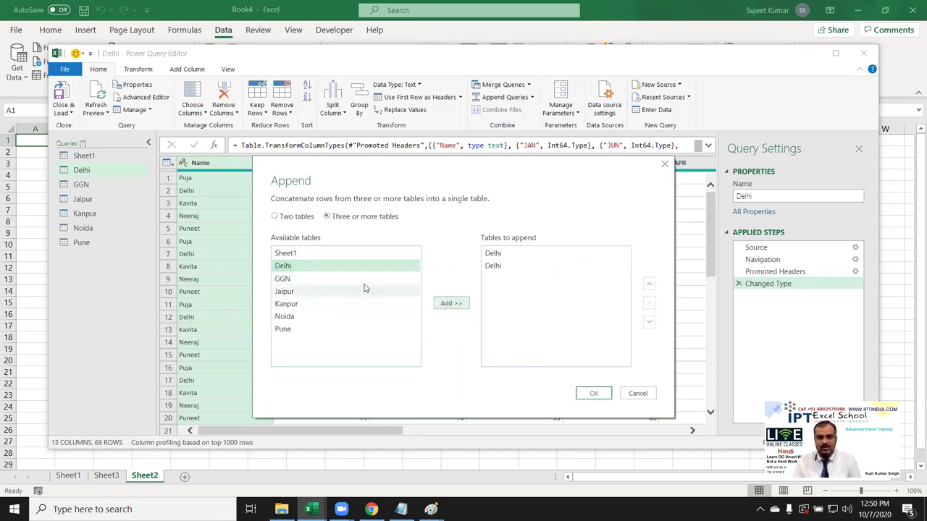
click(510, 267)
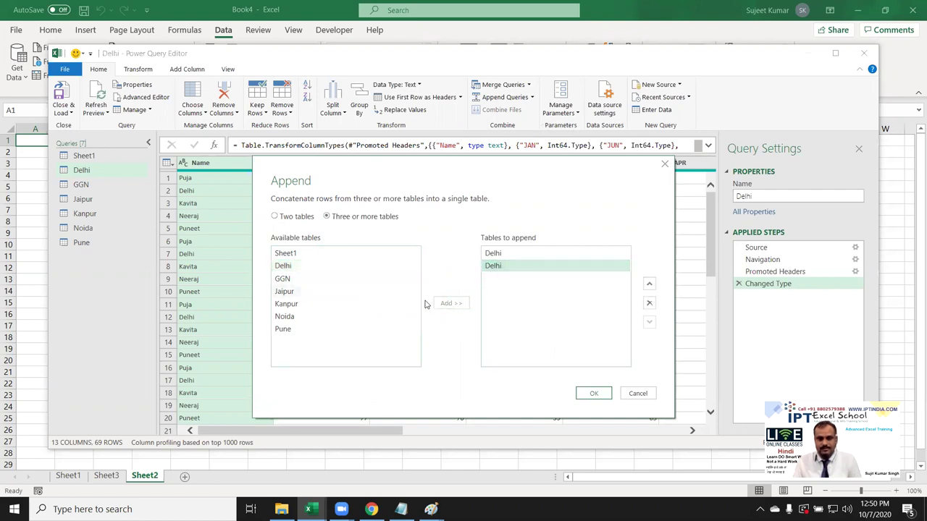
click(649, 303)
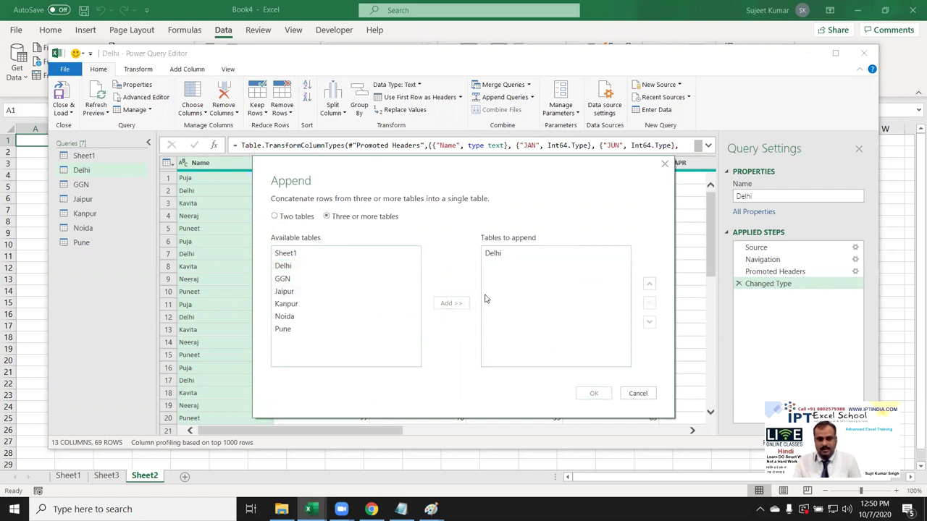
Add GGN, Jaipur, Kanpur, Pune and Noida, move Pune to the end, and confirm.
double_click(316, 279)
double_click(306, 291)
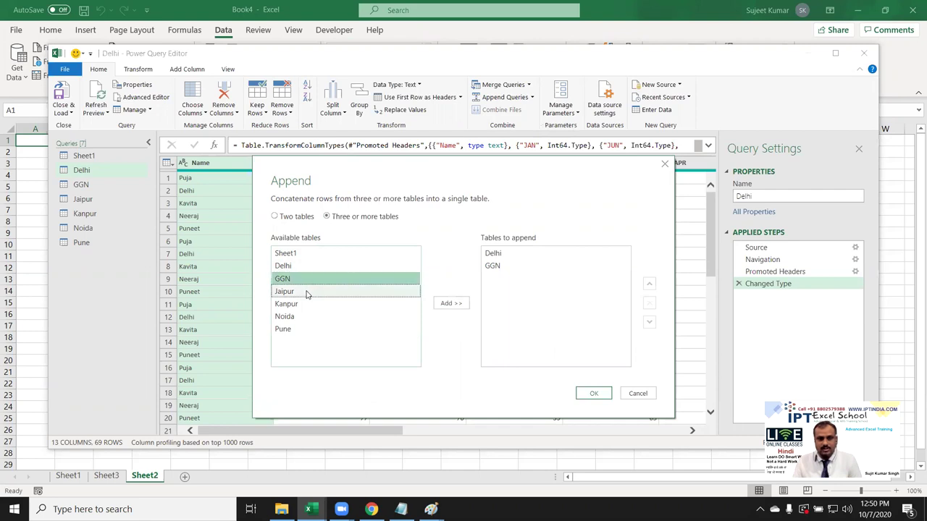
click(305, 307)
double_click(304, 307)
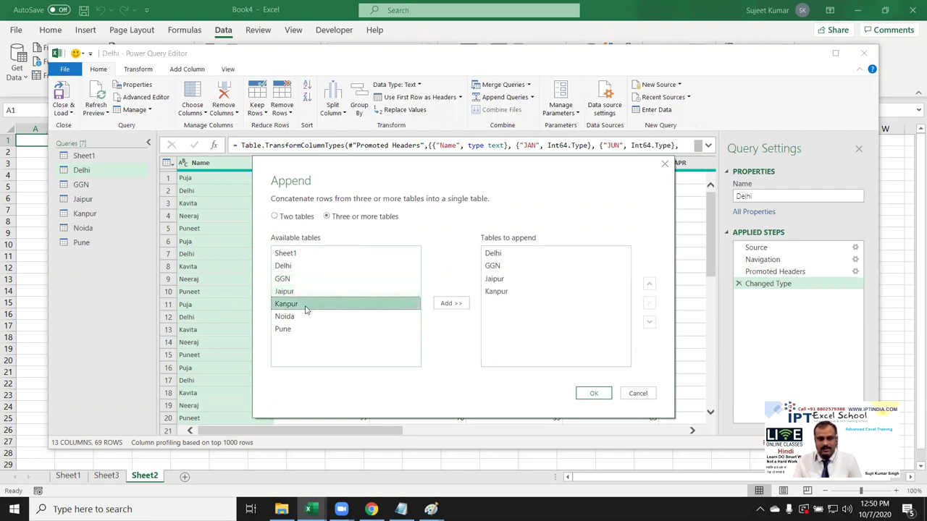
double_click(336, 328)
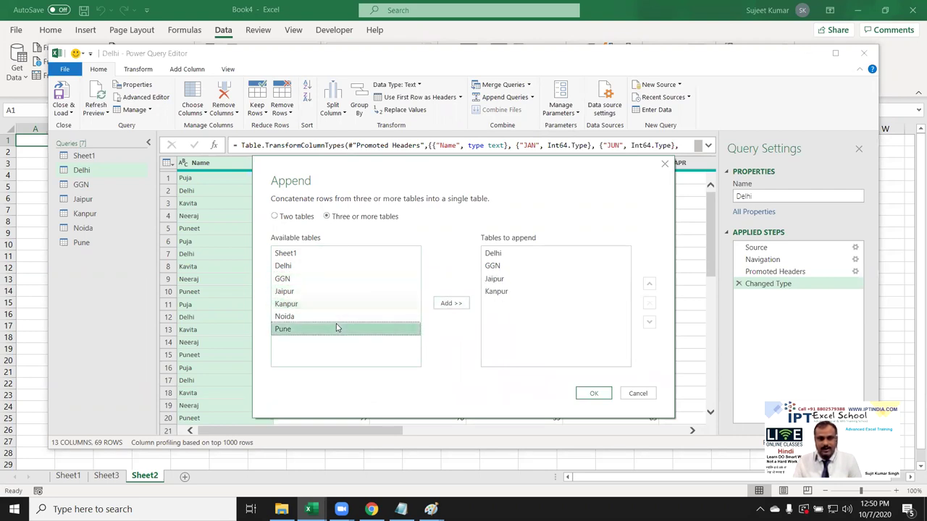
double_click(365, 317)
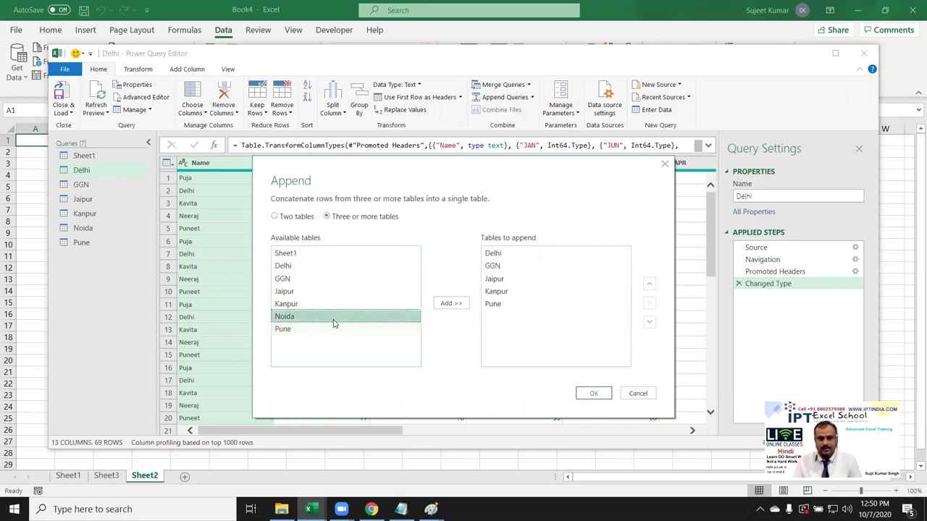
click(504, 306)
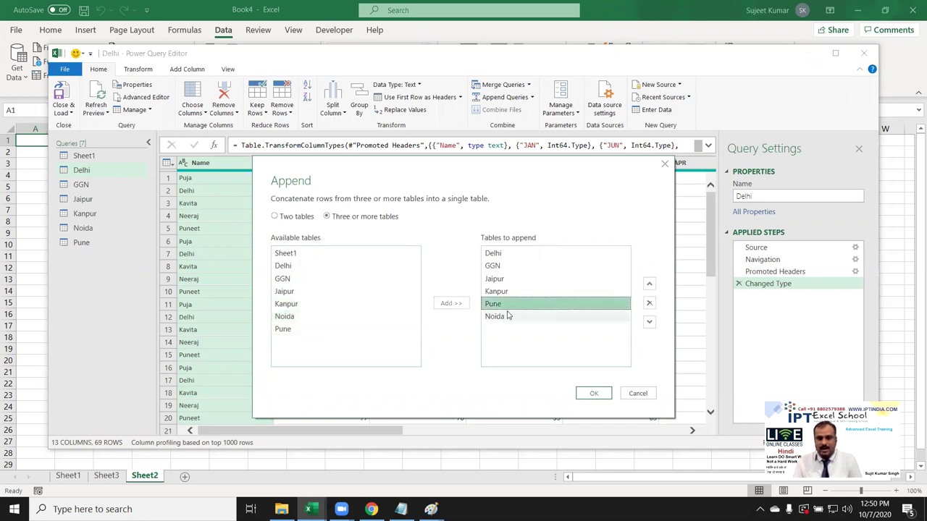
click(650, 322)
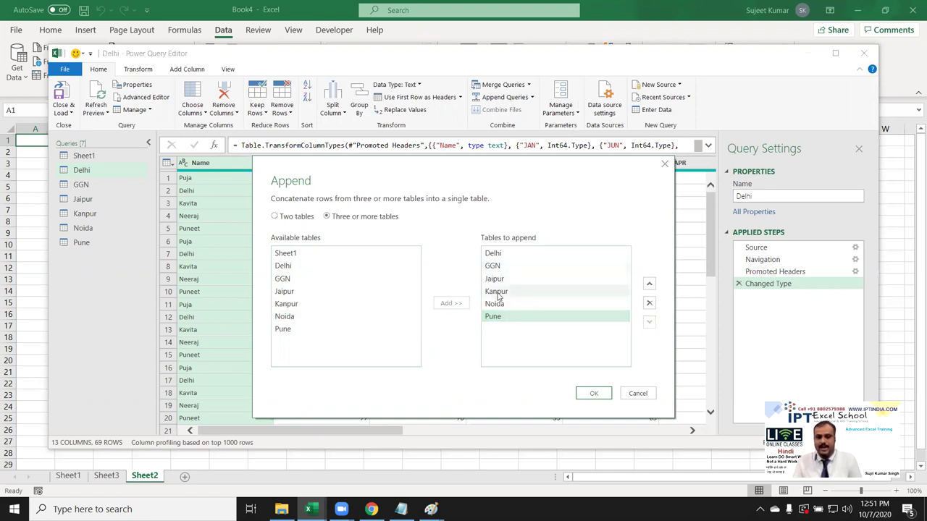
click(595, 395)
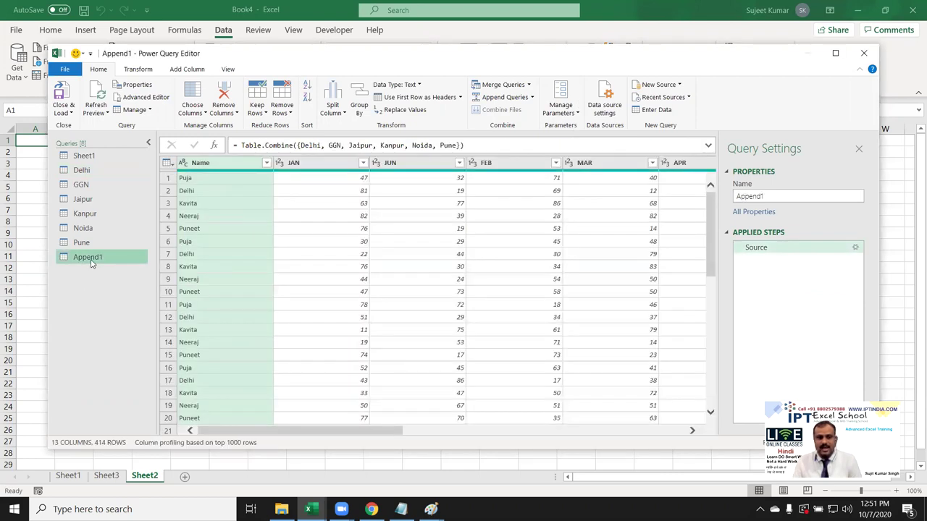
Scroll through the Append1 preview to check the 414 combined rows.
scroll(280, 287, down, 3)
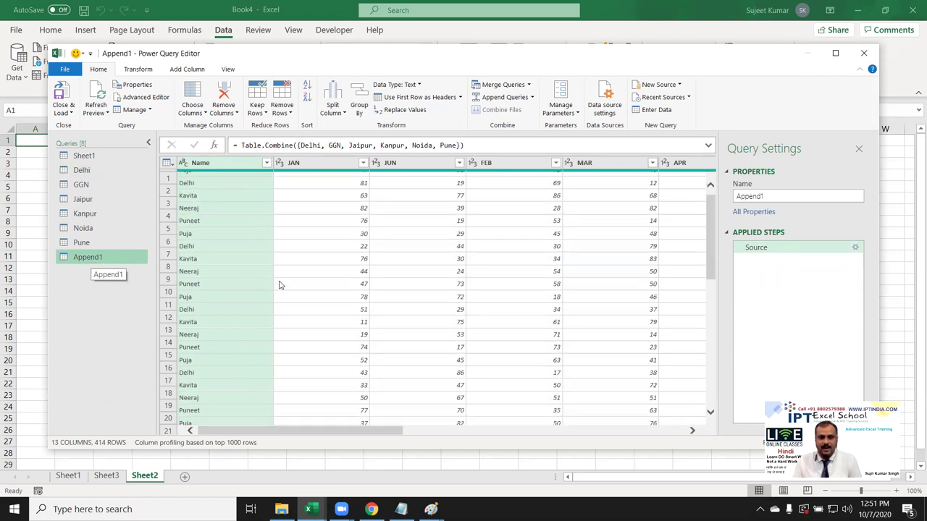
scroll(279, 286, up, 3)
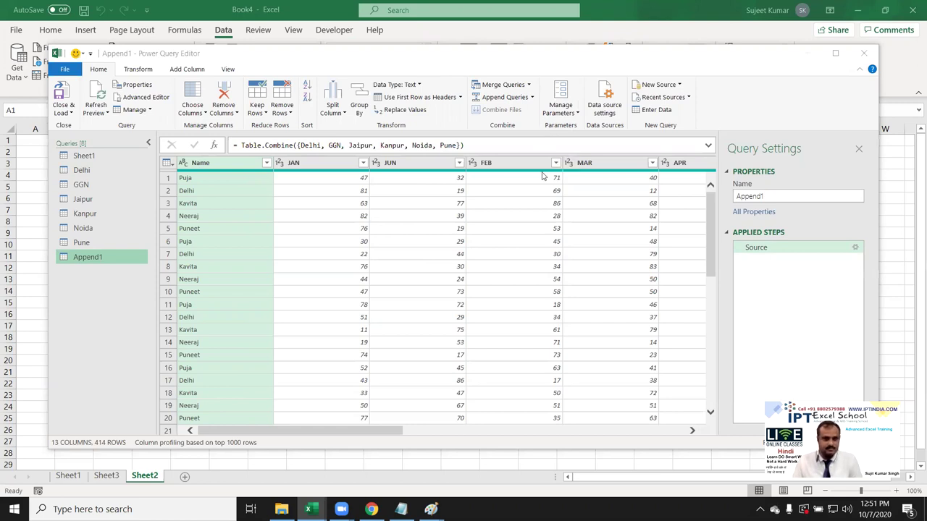
scroll(345, 282, down, 5)
scroll(348, 314, up, 5)
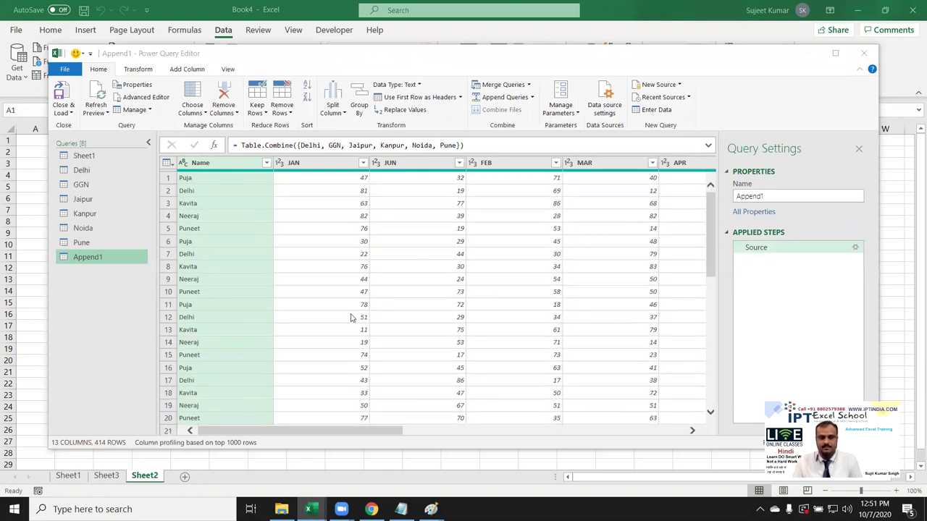
scroll(271, 327, down, 5)
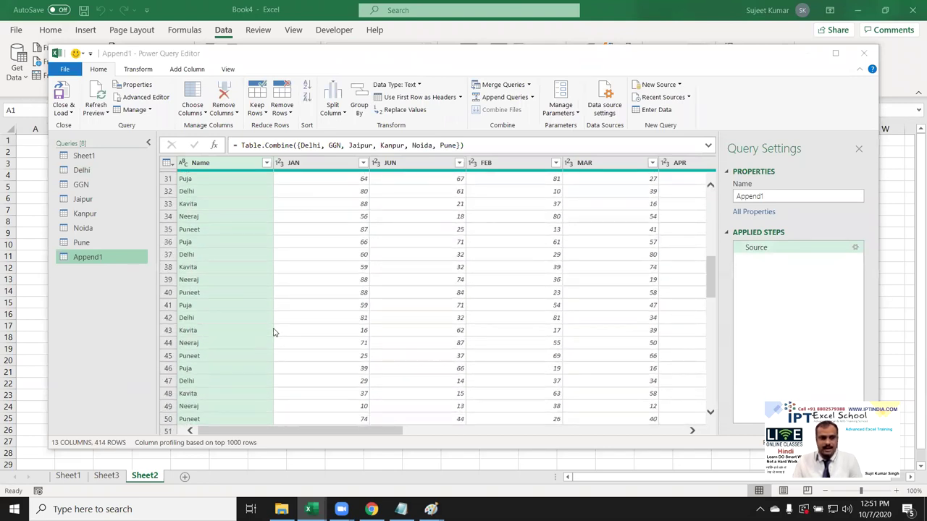
Rename the Append1 query to CData and close & load all queries into Excel.
right_click(76, 263)
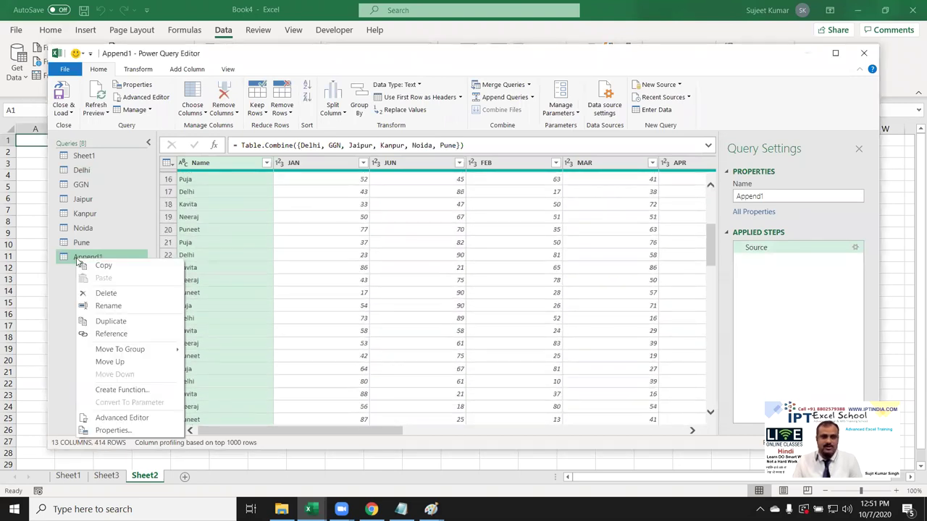
click(132, 308)
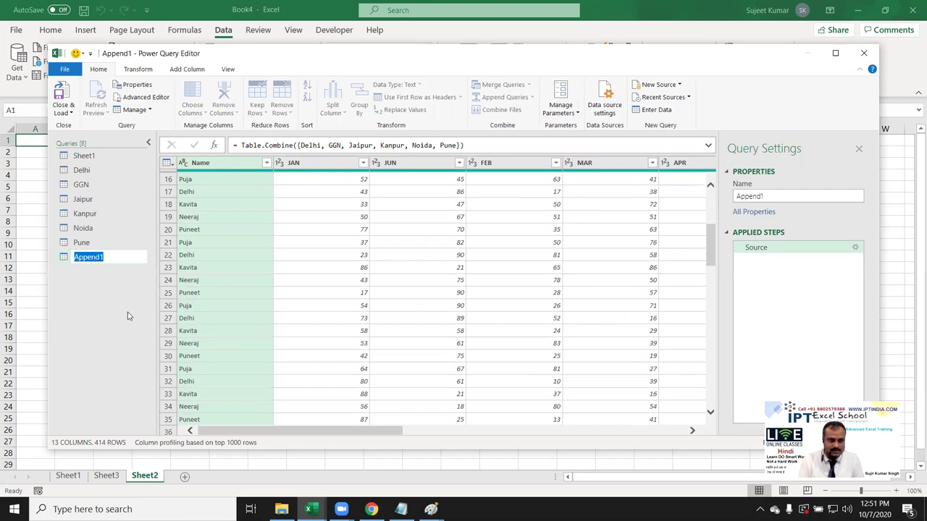
text(CData)
key(Return)
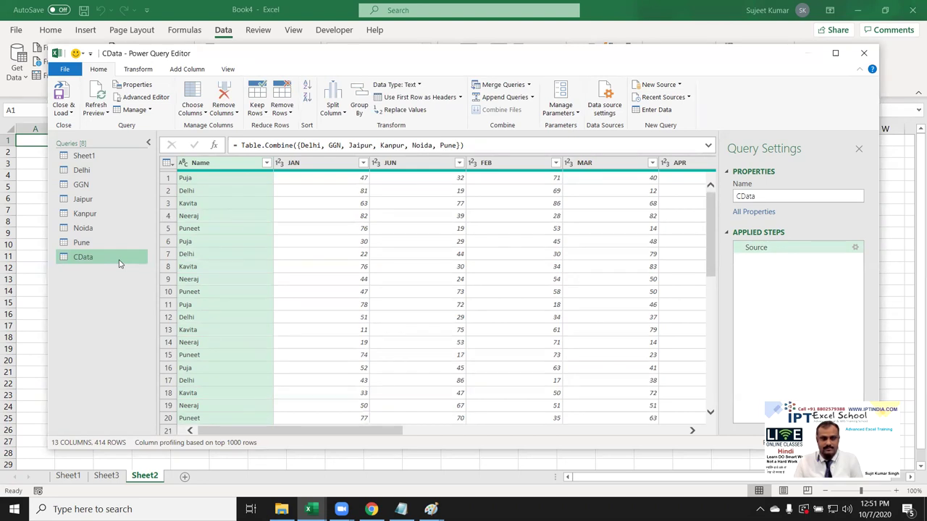
click(64, 112)
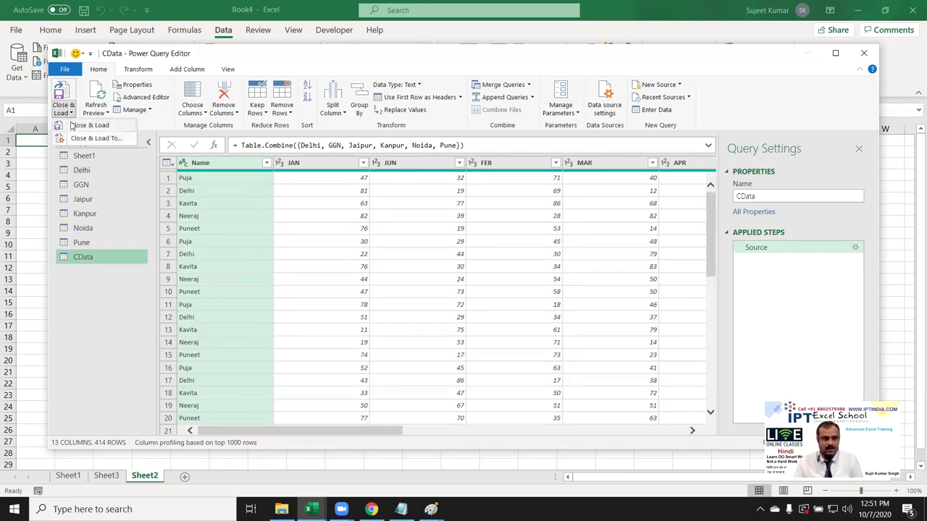
click(73, 127)
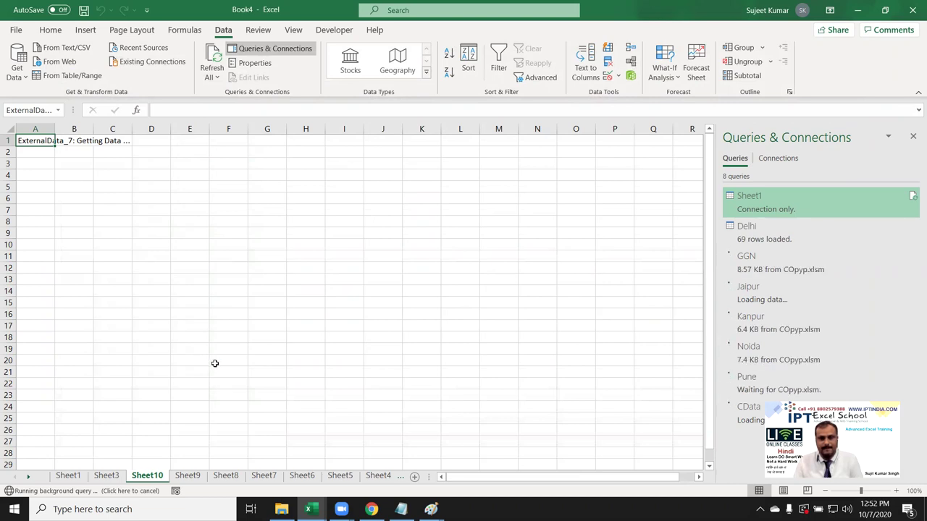
Scroll through the loaded CData table and inspect the APR value in row 285.
click(139, 257)
scroll(211, 319, down, 7)
scroll(213, 334, down, 7)
scroll(214, 349, down, 7)
scroll(215, 349, down, 8)
scroll(214, 351, down, 8)
scroll(214, 355, down, 13)
scroll(213, 360, down, 6)
scroll(213, 360, down, 10)
scroll(213, 360, down, 10)
scroll(211, 360, down, 10)
scroll(211, 360, down, 11)
scroll(211, 360, down, 8)
scroll(210, 359, down, 7)
scroll(210, 359, down, 8)
scroll(210, 357, down, 7)
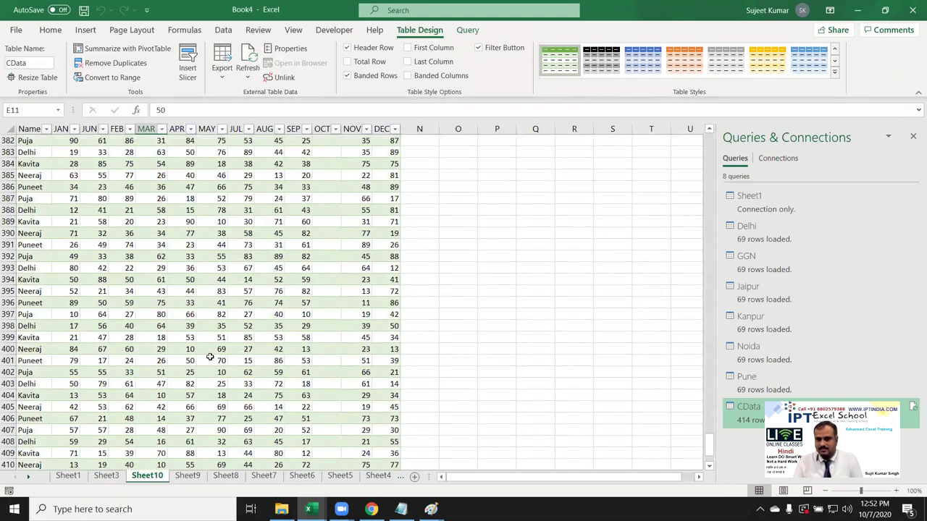
scroll(210, 357, up, 6)
scroll(209, 357, up, 7)
scroll(209, 357, up, 7)
scroll(210, 357, up, 5)
scroll(210, 358, up, 5)
scroll(209, 357, up, 5)
scroll(217, 384, up, 5)
click(190, 371)
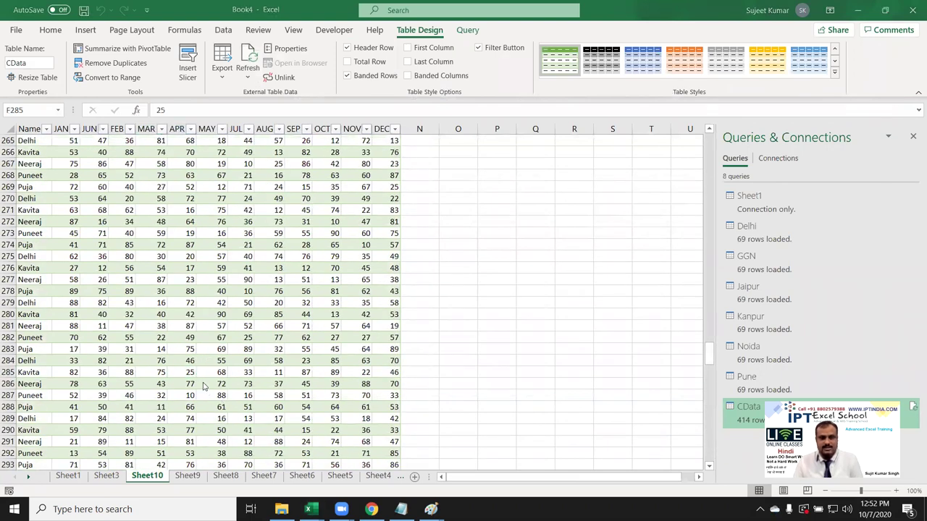
scroll(166, 221, up, 4)
scroll(166, 217, up, 11)
scroll(167, 212, up, 6)
scroll(166, 212, up, 9)
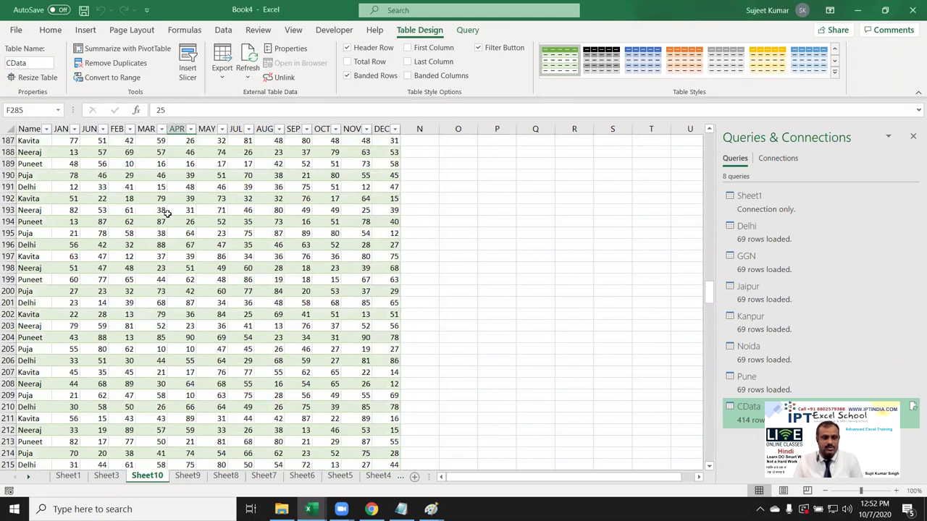
scroll(166, 213, up, 10)
scroll(166, 212, up, 6)
scroll(166, 213, up, 5)
scroll(166, 212, up, 5)
scroll(166, 212, up, 4)
scroll(166, 212, up, 6)
scroll(166, 212, up, 5)
scroll(166, 212, up, 6)
scroll(166, 212, up, 6)
scroll(166, 212, up, 4)
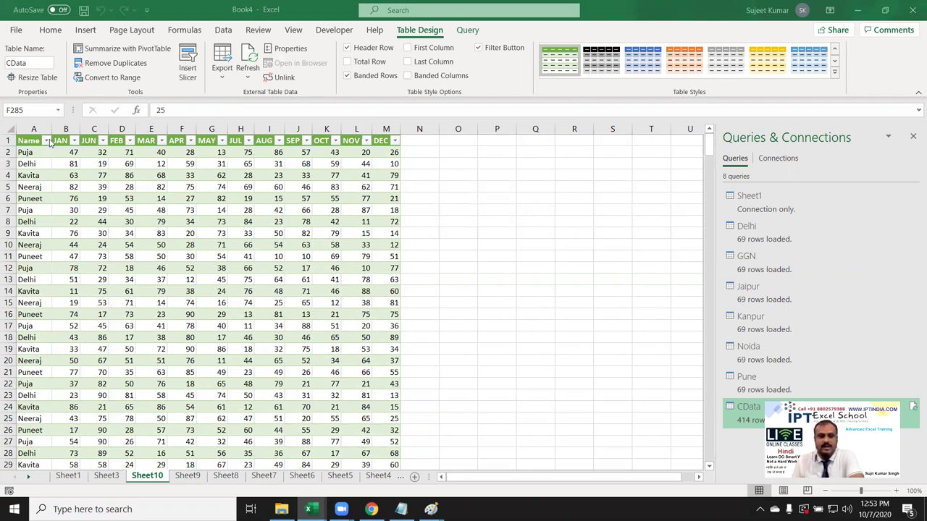
Scroll back down the table and check the empty OCT cell in row 347.
scroll(305, 219, down, 8)
scroll(318, 246, down, 8)
scroll(345, 296, down, 5)
scroll(347, 300, down, 10)
scroll(353, 312, down, 8)
scroll(359, 323, down, 9)
scroll(366, 336, down, 8)
scroll(366, 335, down, 8)
scroll(366, 337, down, 9)
scroll(365, 338, down, 9)
scroll(366, 339, down, 12)
scroll(366, 338, down, 9)
scroll(362, 333, down, 8)
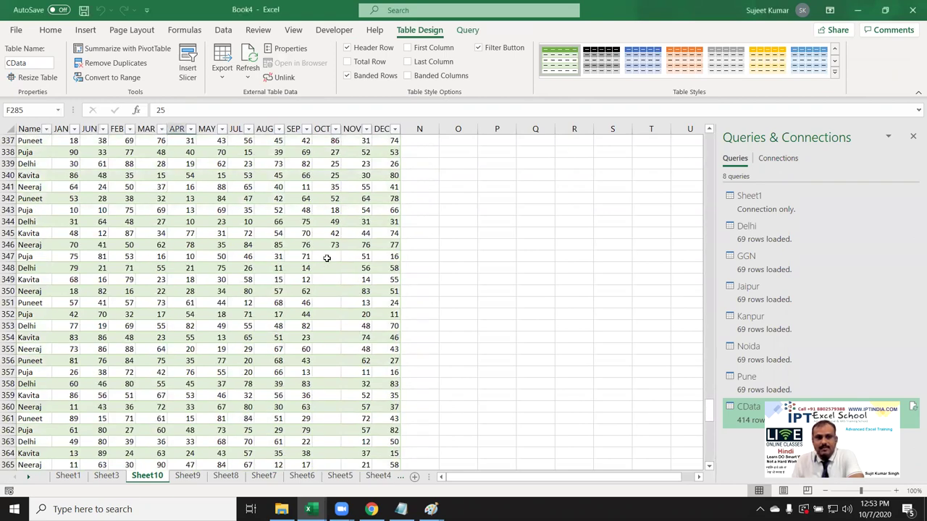
click(330, 255)
scroll(337, 281, down, 3)
scroll(337, 282, down, 5)
scroll(337, 287, down, 4)
scroll(338, 291, down, 11)
scroll(338, 290, up, 3)
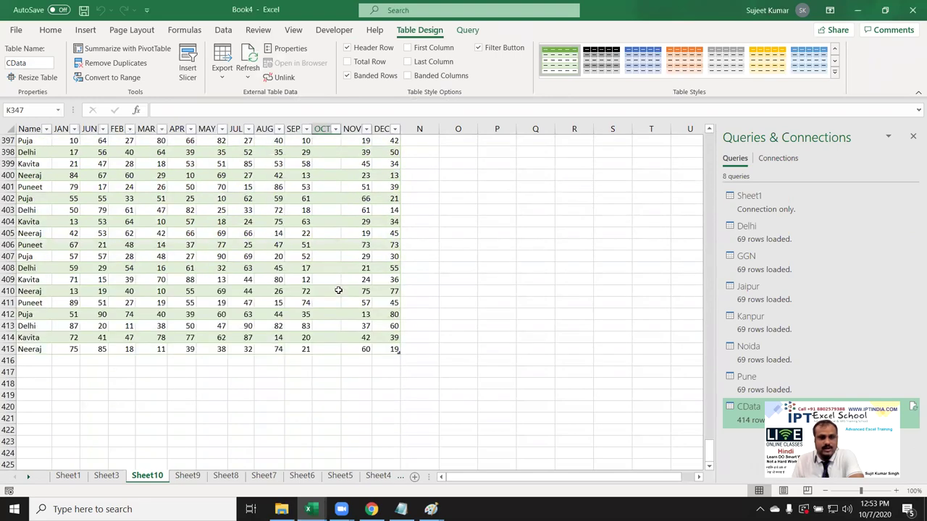
scroll(338, 290, up, 10)
scroll(339, 291, up, 4)
scroll(339, 292, up, 8)
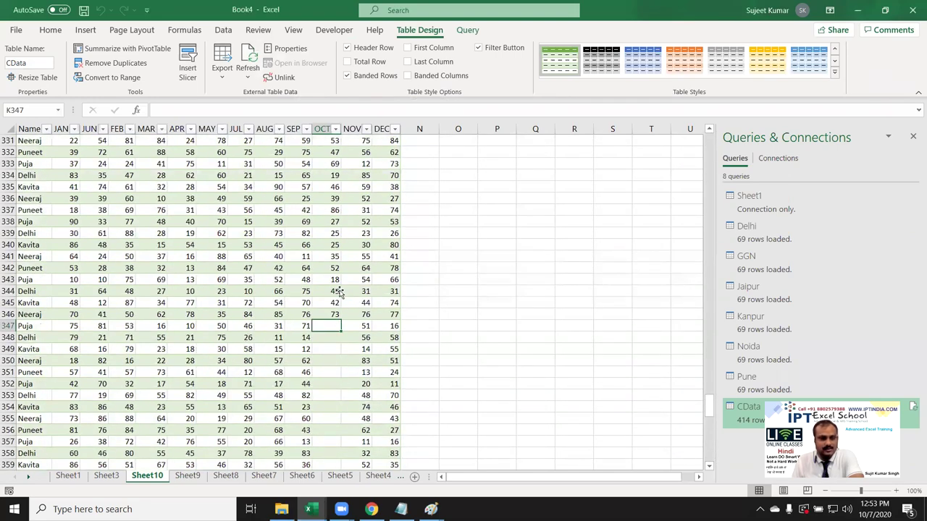
drag(710, 407, 711, 143)
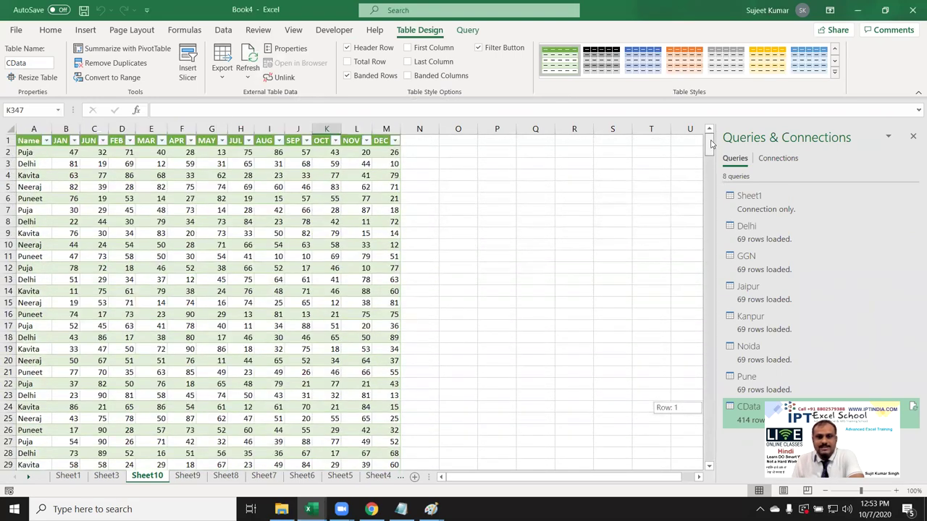
click(61, 141)
click(89, 140)
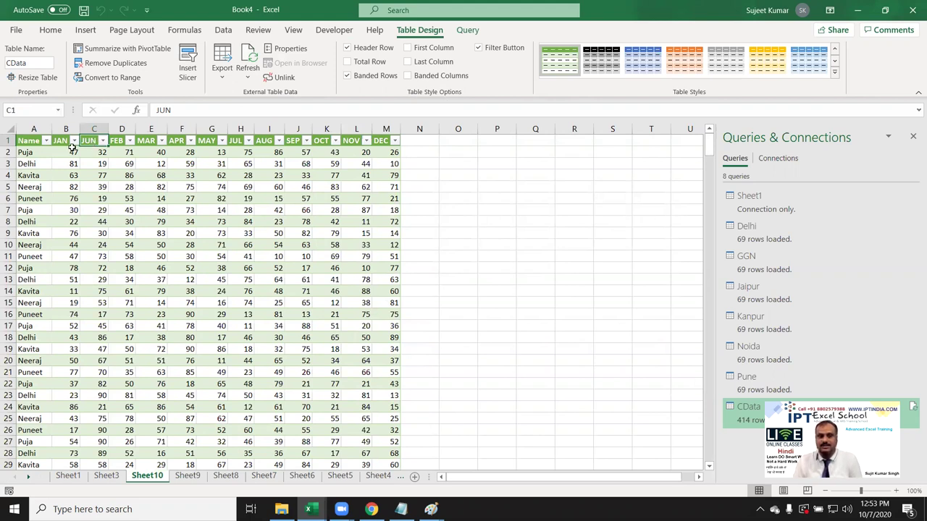
drag(62, 141, 382, 142)
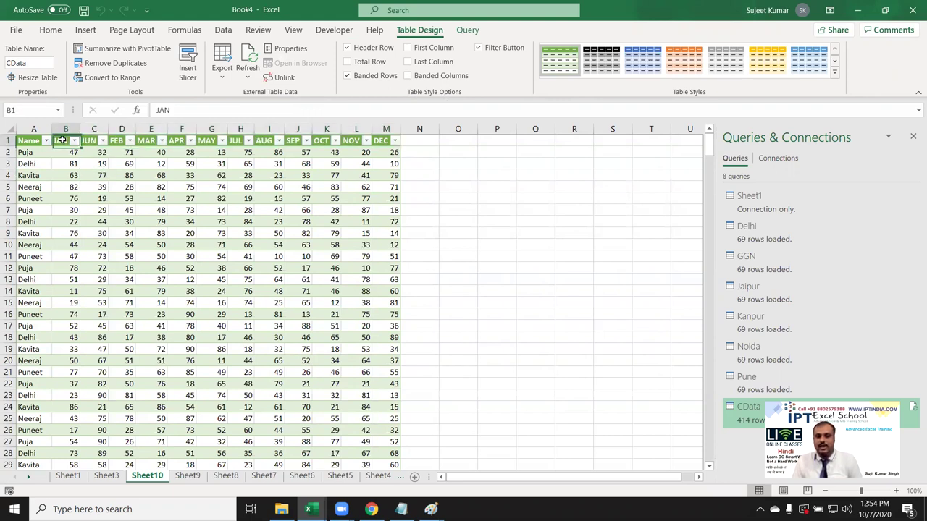
click(87, 141)
click(116, 140)
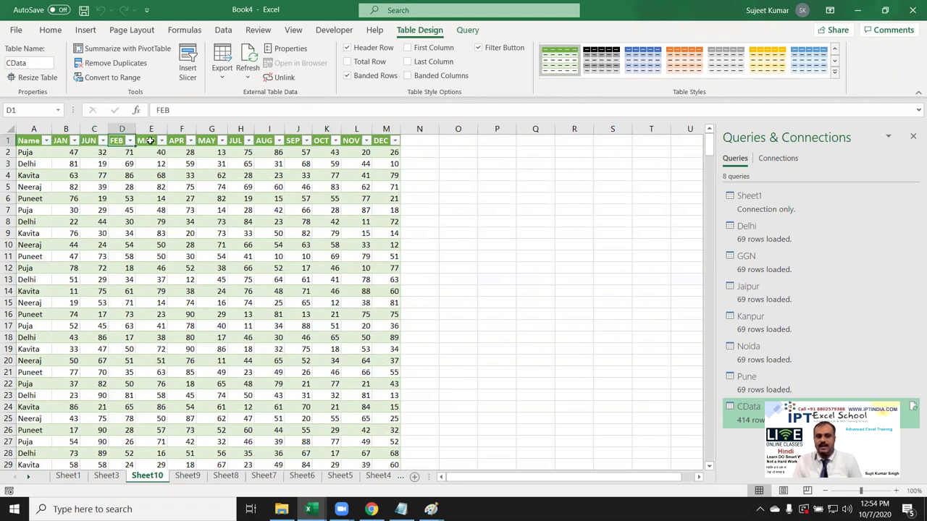
click(150, 141)
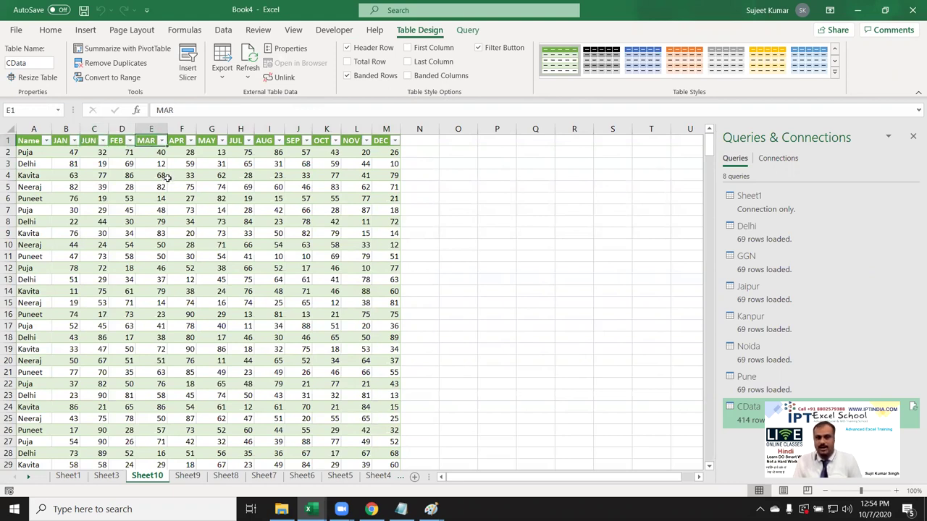
scroll(226, 223, down, 9)
scroll(365, 350, down, 8)
scroll(365, 350, down, 8)
scroll(365, 351, down, 8)
scroll(366, 352, down, 8)
scroll(367, 354, down, 10)
scroll(366, 354, down, 12)
scroll(365, 351, down, 9)
scroll(362, 350, down, 9)
scroll(359, 347, down, 10)
scroll(359, 347, down, 8)
scroll(355, 341, down, 7)
scroll(350, 335, down, 7)
mouse_move(327, 226)
mouse_down()
mouse_move(342, 357)
mouse_move(329, 373)
mouse_up()
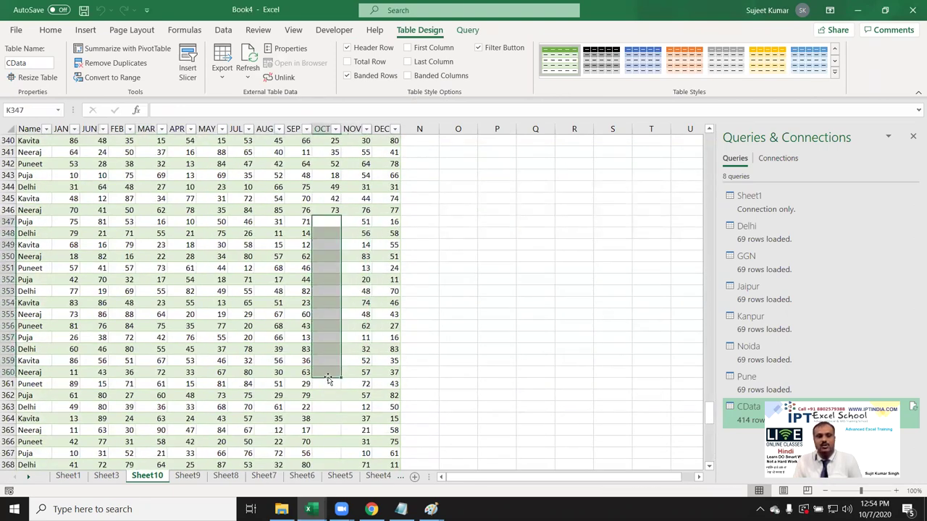
scroll(330, 371, down, 4)
scroll(328, 369, down, 2)
scroll(328, 369, down, 5)
scroll(327, 369, down, 4)
scroll(328, 371, down, 3)
shift+click(328, 377)
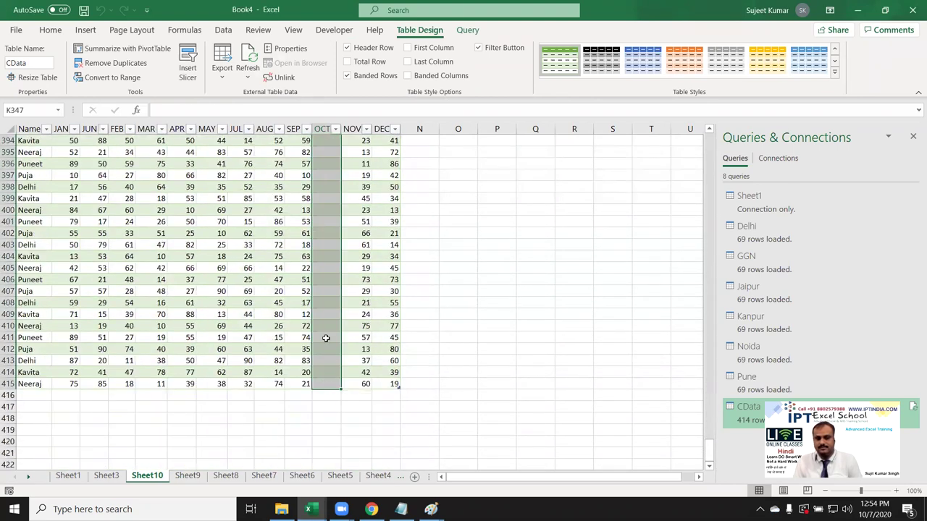
scroll(326, 338, up, 8)
scroll(326, 339, up, 8)
scroll(326, 339, up, 9)
scroll(325, 338, down, 5)
scroll(151, 288, up, 5)
scroll(151, 288, up, 10)
scroll(151, 288, up, 12)
scroll(150, 288, up, 11)
scroll(74, 267, up, 12)
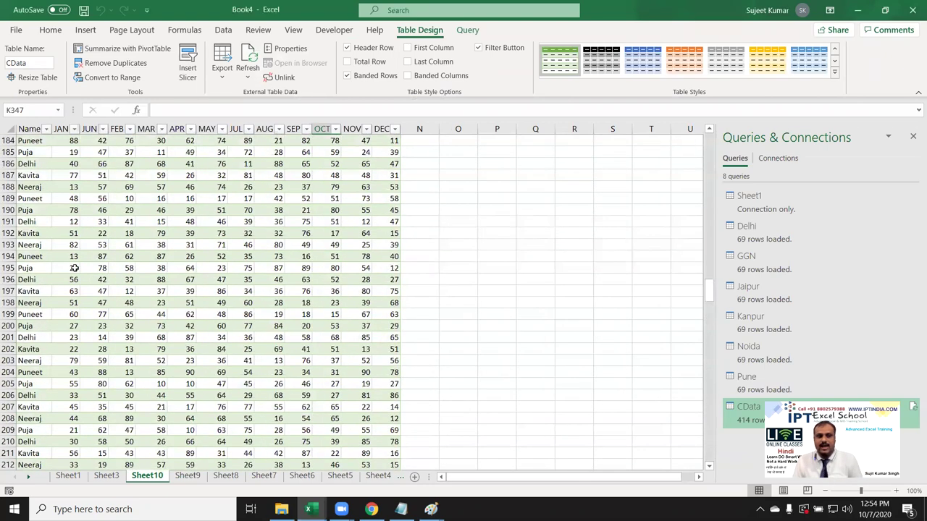
click(58, 129)
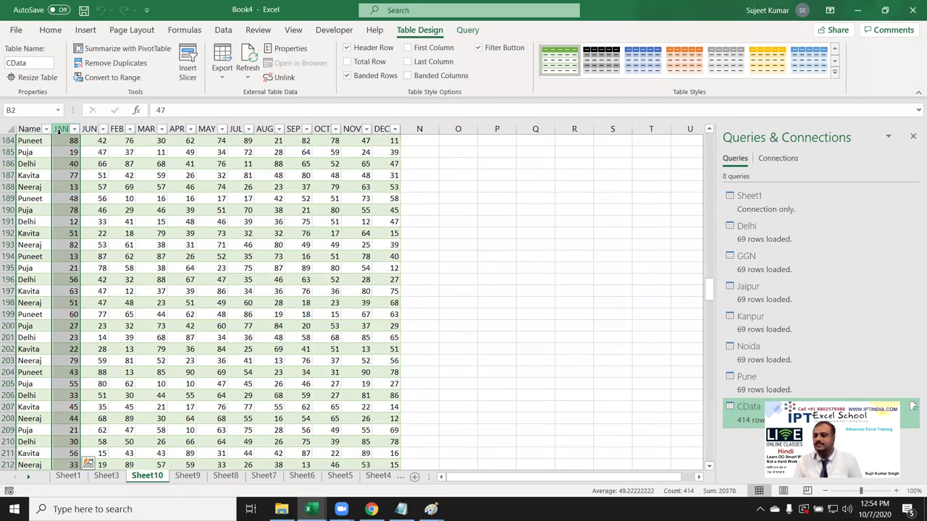
drag(709, 290, 714, 129)
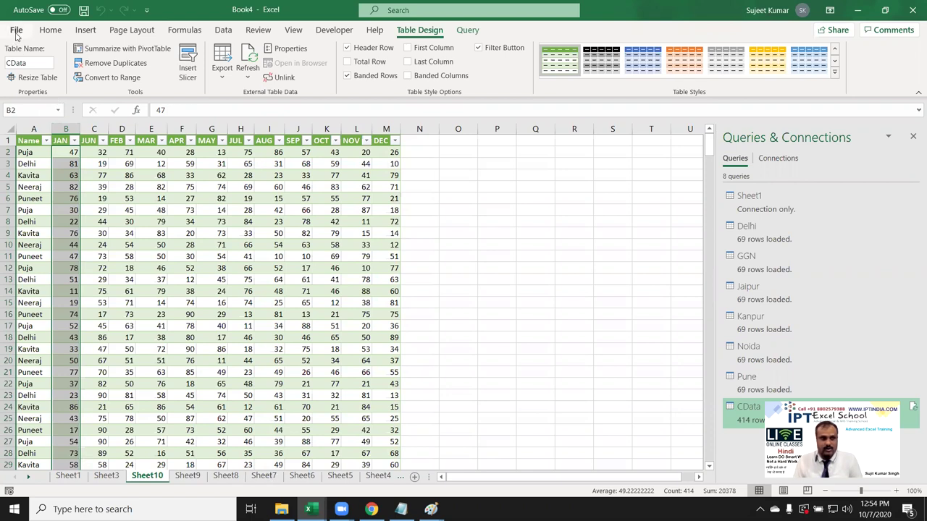
key(ctrl+v)
key(alt+f)
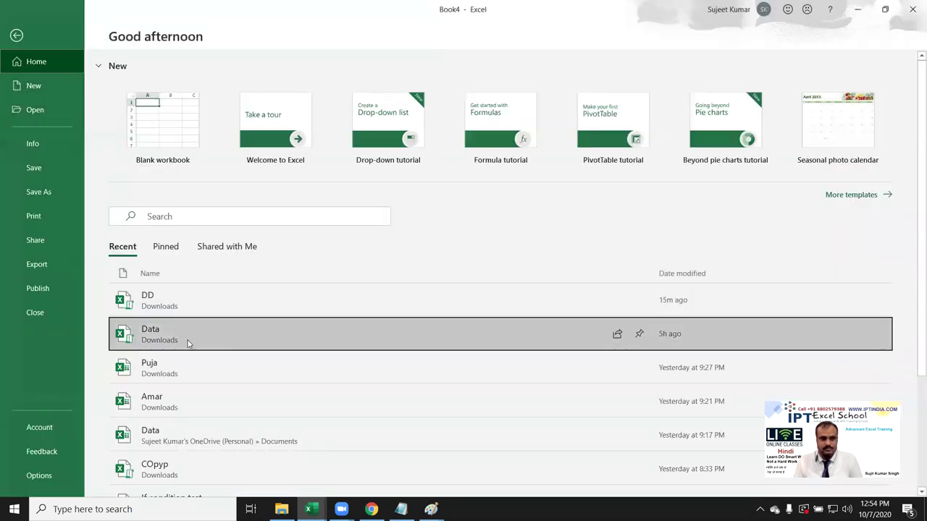
key(Escape)
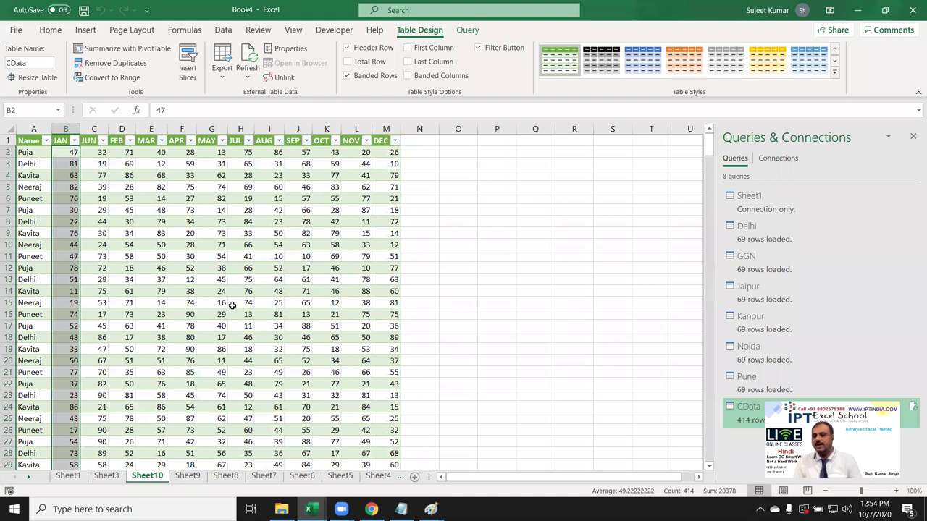
Go through the CData month headings from JAN to DEC and select them.
click(59, 141)
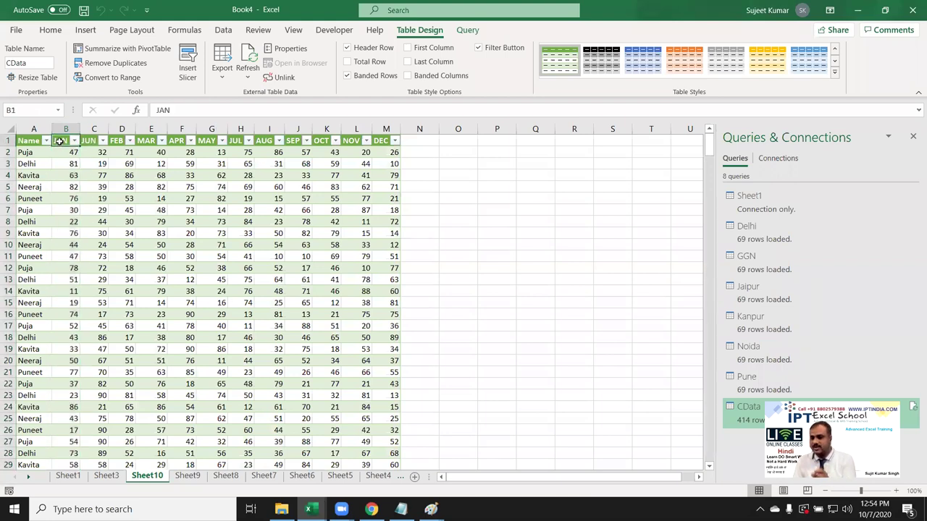
click(92, 141)
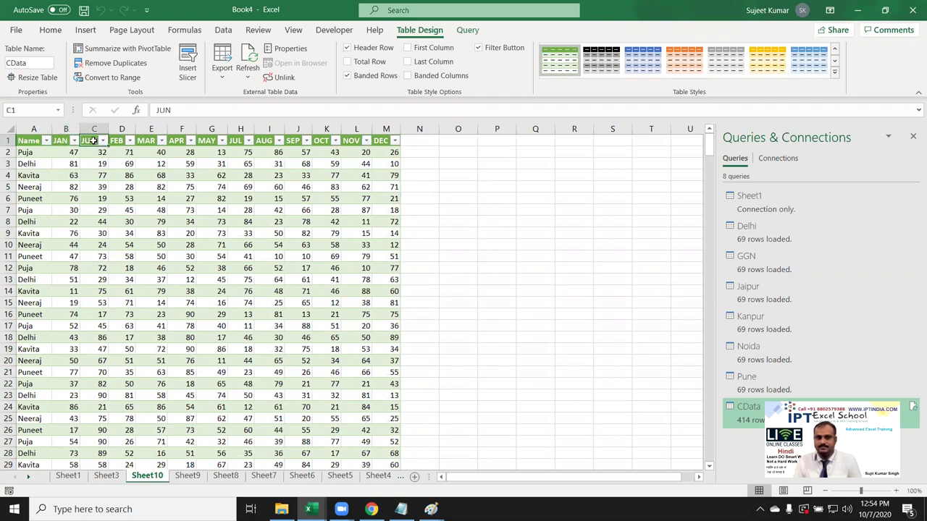
click(94, 137)
click(122, 142)
click(151, 141)
click(181, 141)
click(237, 141)
click(270, 141)
click(326, 142)
click(356, 141)
drag(378, 141, 40, 132)
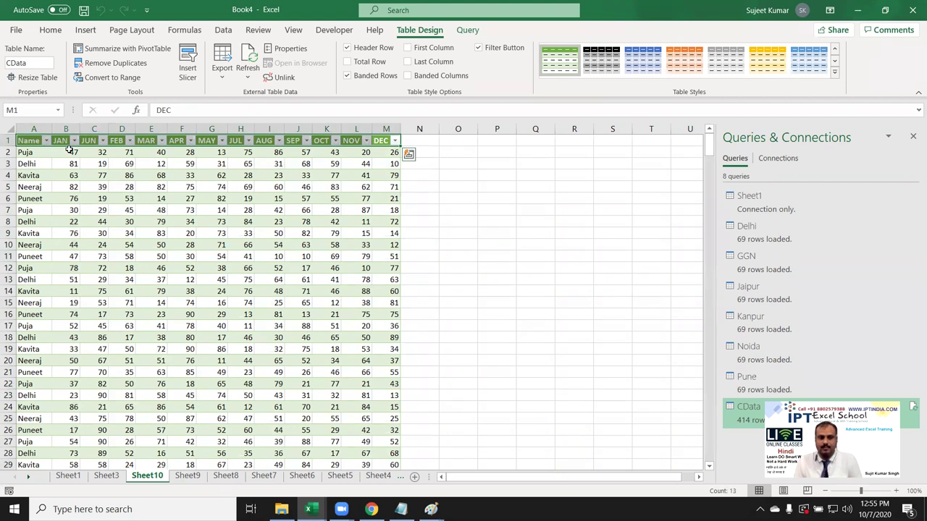
Turn off the table's filter buttons and toggle the header row off and back on.
click(69, 152)
click(347, 47)
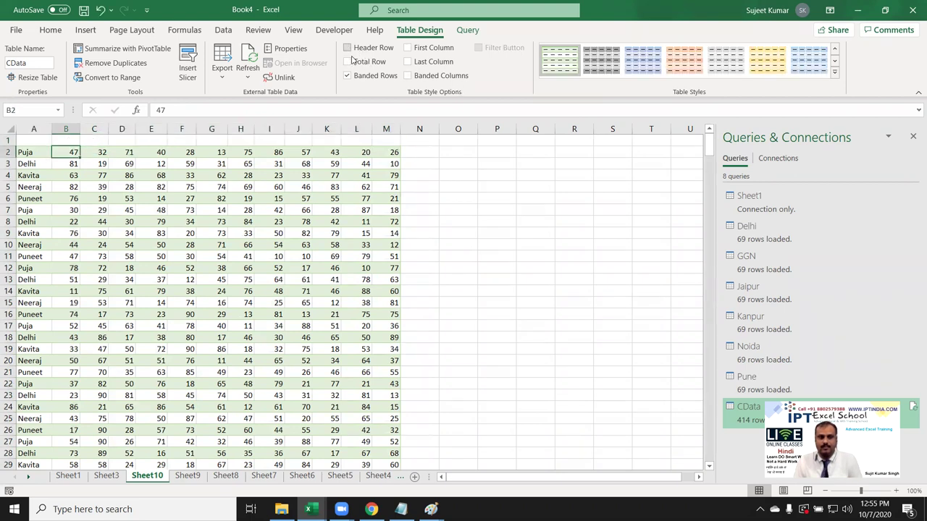
click(347, 47)
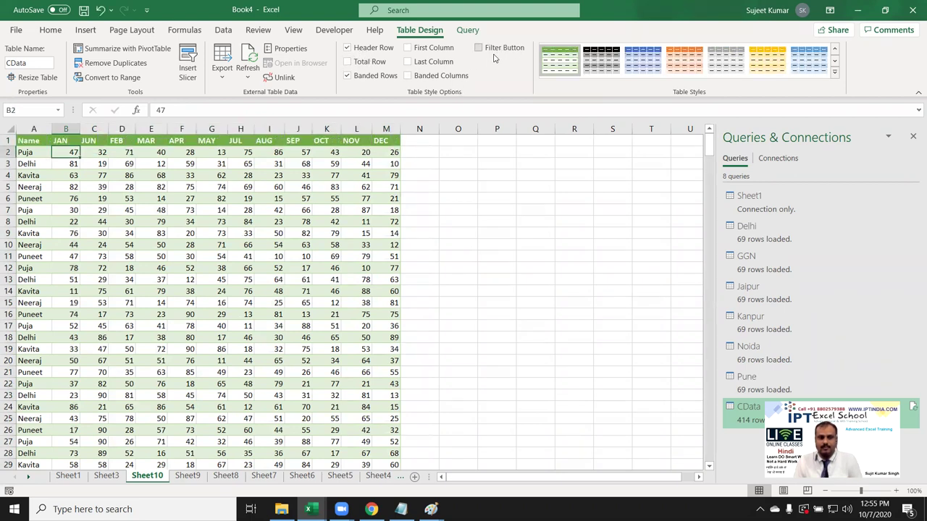
click(306, 210)
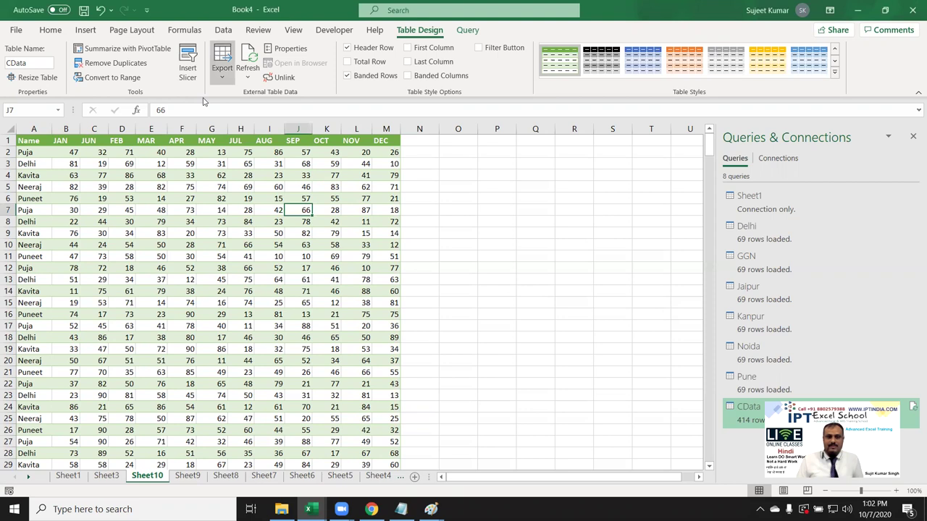
From Queries & Connections, open the Sheet1 query in Power Query Editor.
click(227, 33)
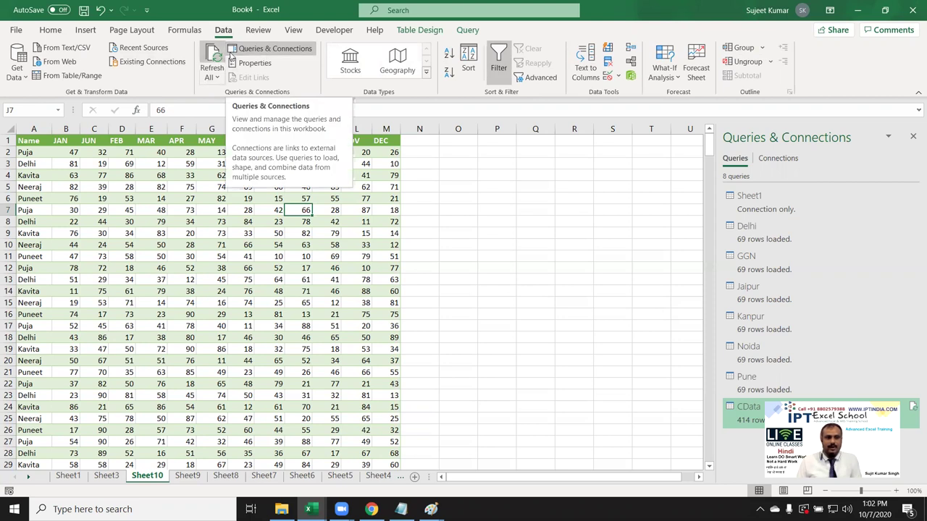
click(255, 48)
click(255, 49)
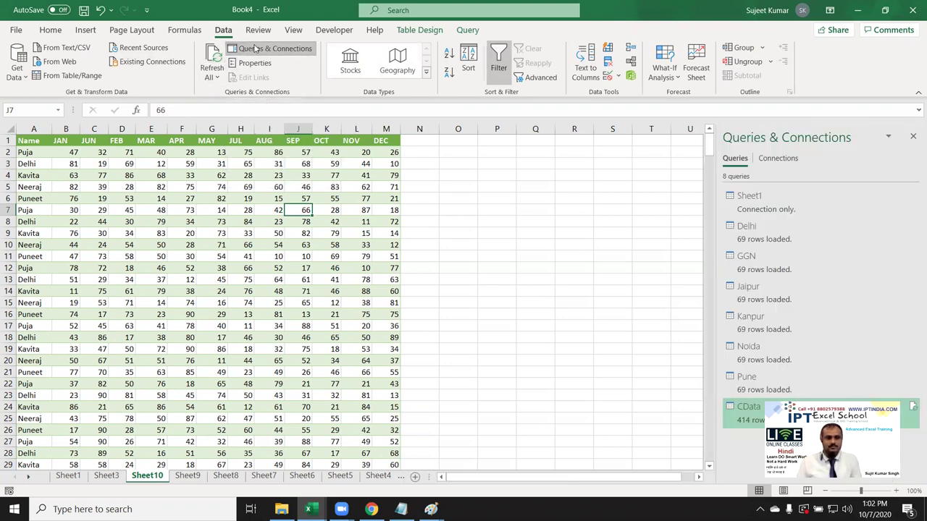
click(775, 158)
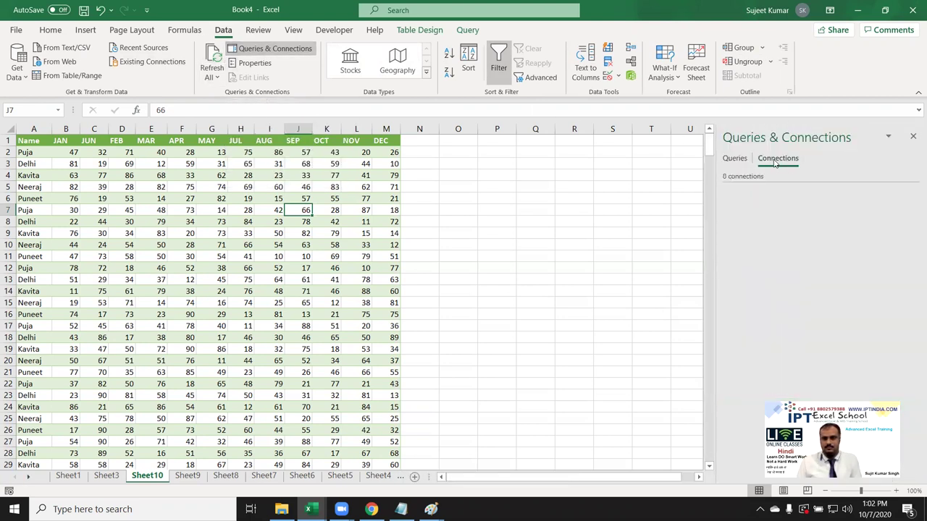
click(735, 159)
click(745, 200)
double_click(745, 197)
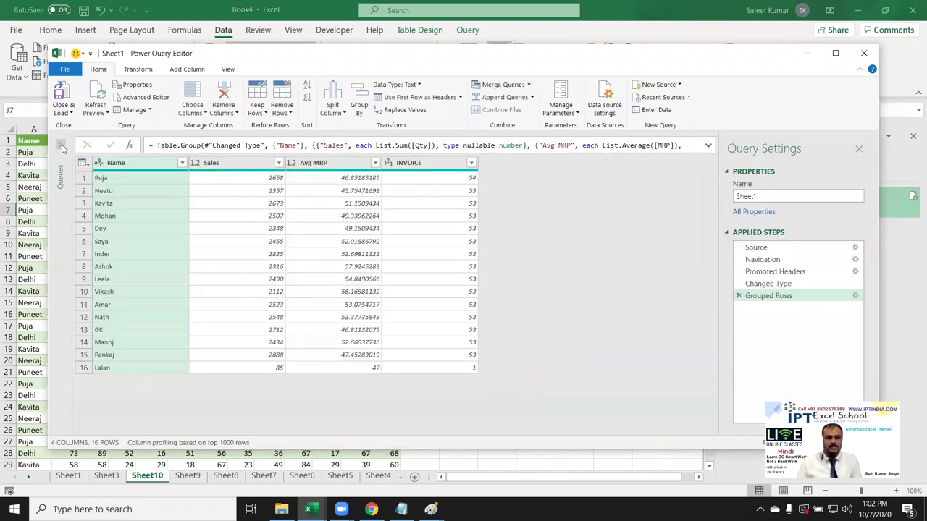
Expand the editor's Queries pane and select the CData query.
click(60, 145)
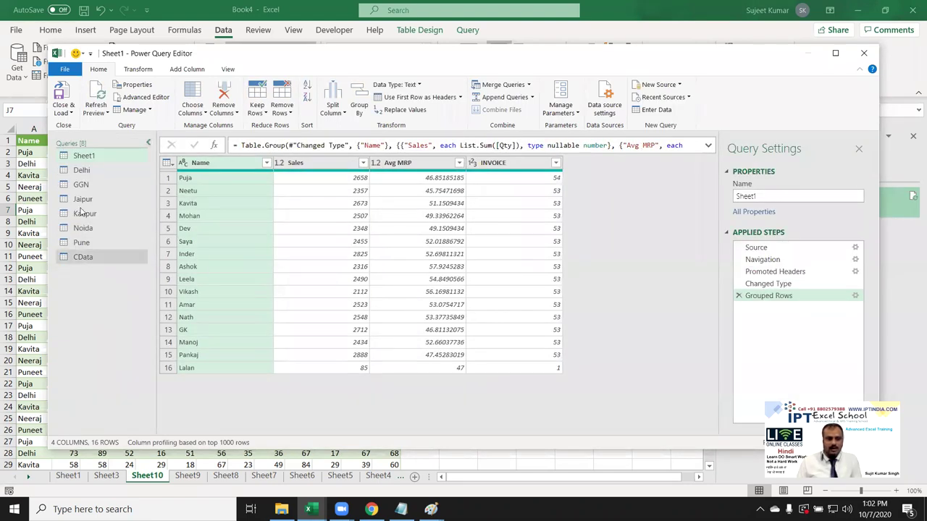
click(105, 257)
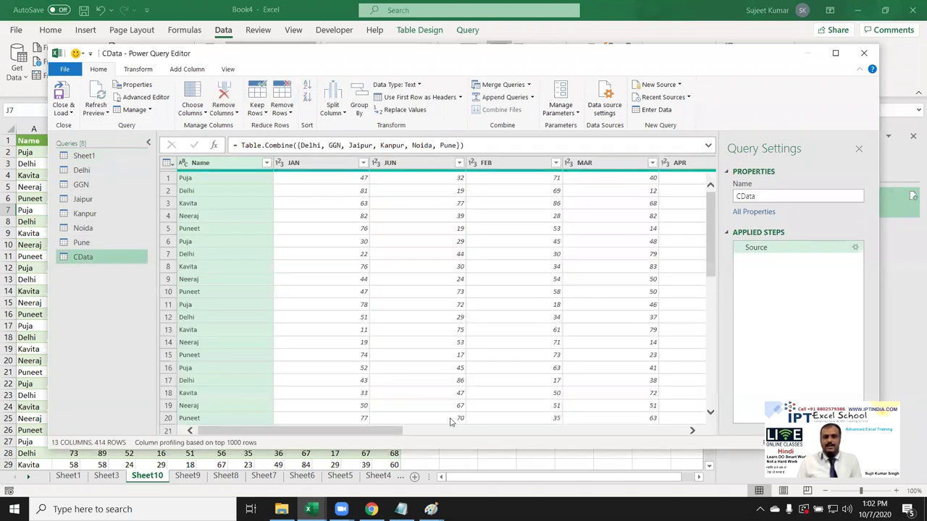
drag(382, 433, 688, 435)
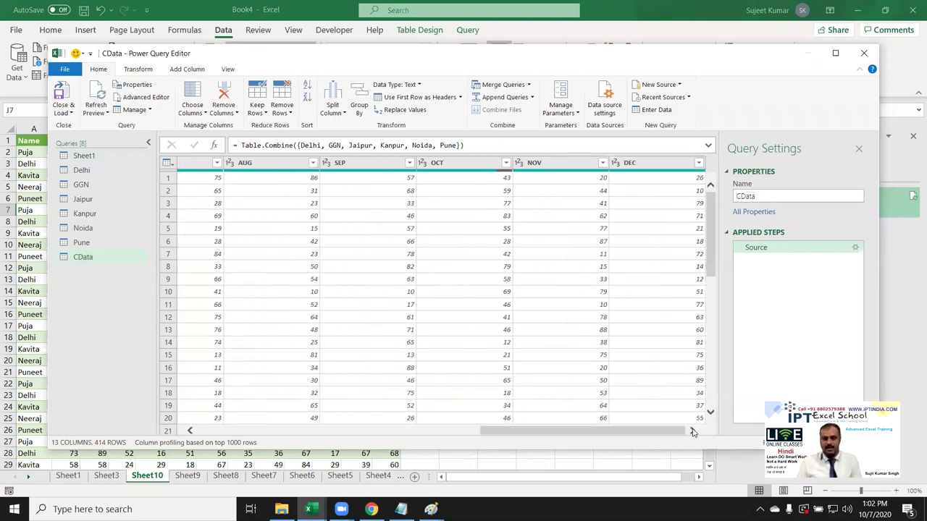
Start a custom column named Total with formula [JAN]+[JUN]+[FEB]+[MAR]+[APR]+[MAY].
click(165, 72)
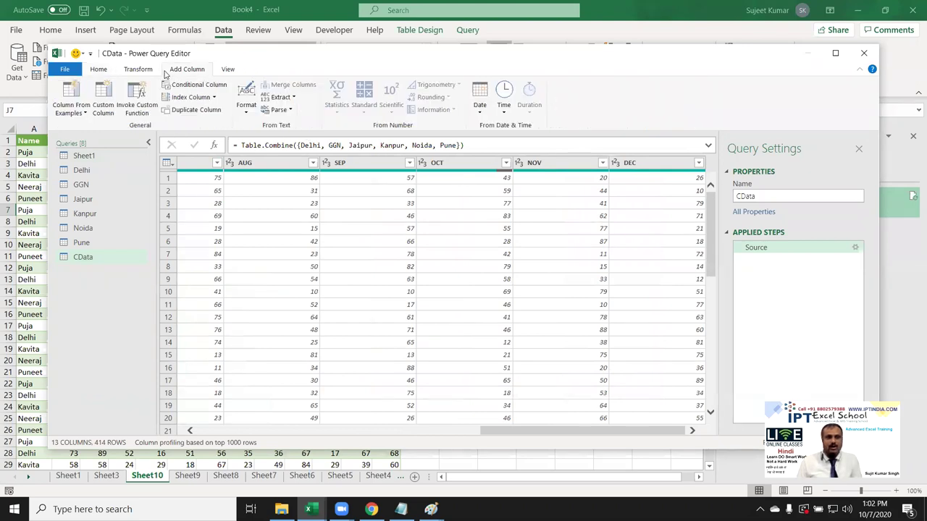
click(104, 109)
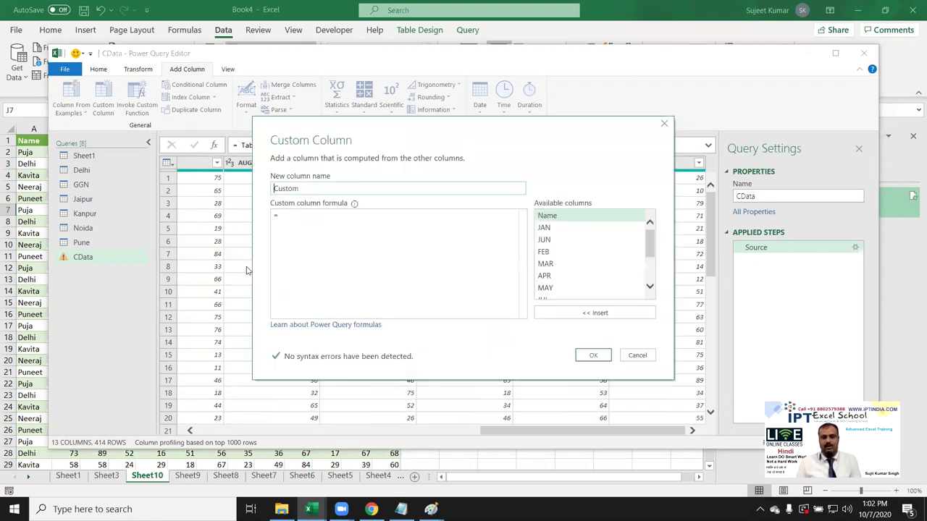
text(To)
click(297, 222)
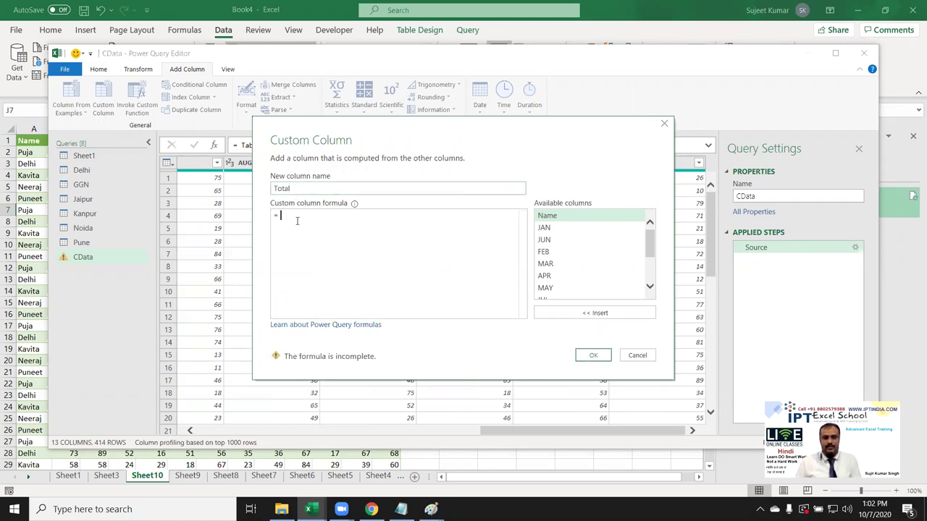
double_click(547, 230)
text(+)
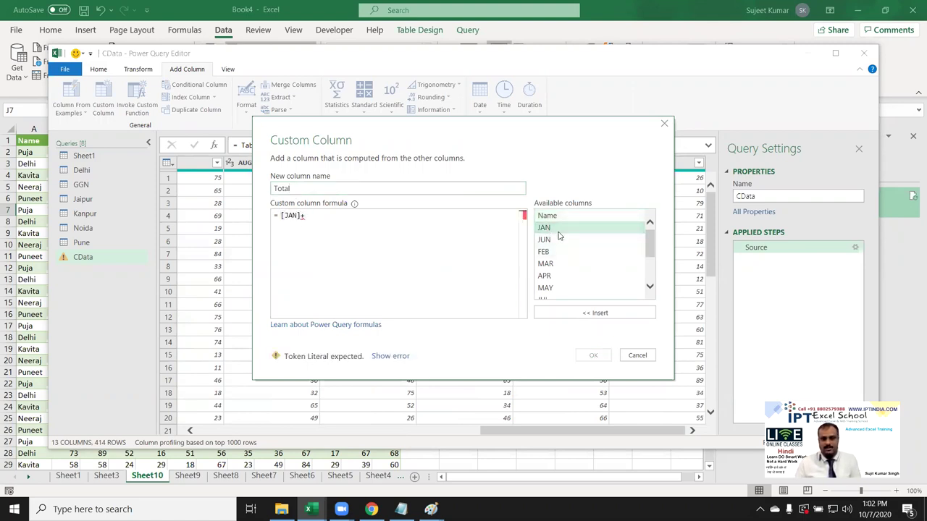
double_click(556, 240)
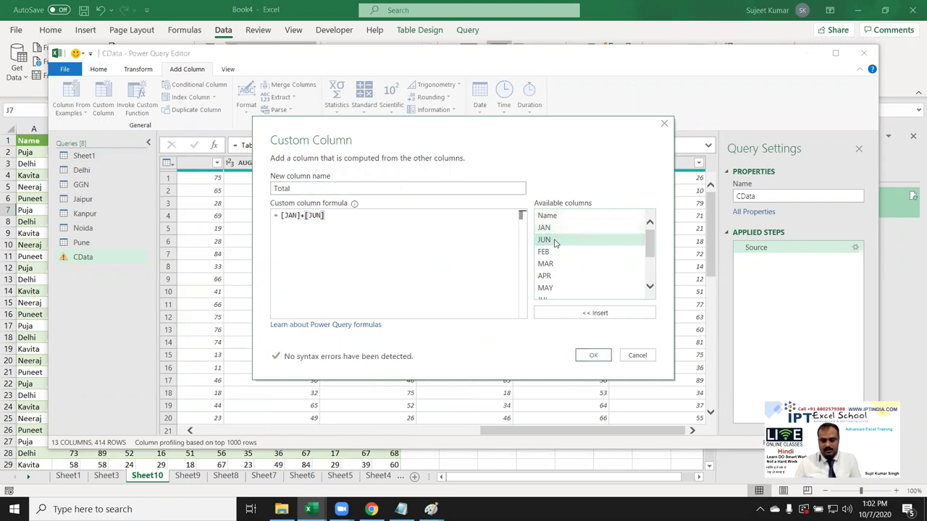
text(+)
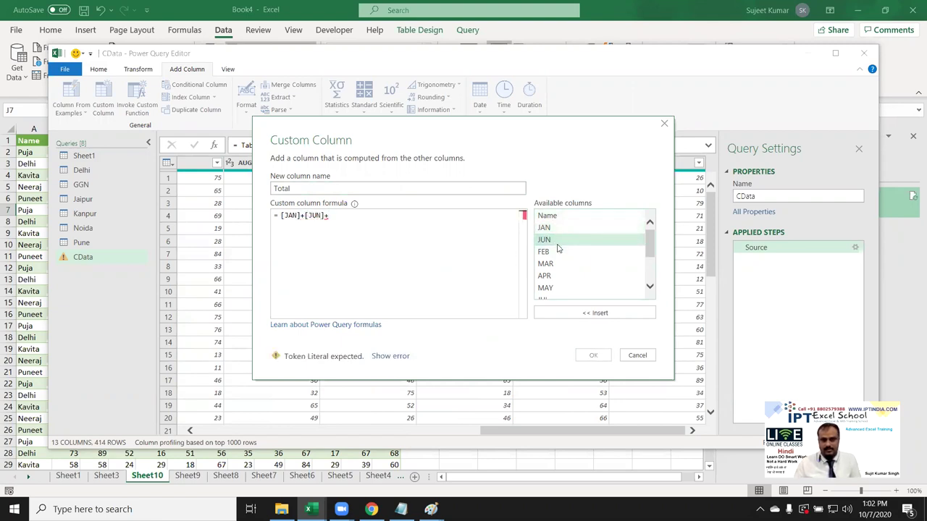
double_click(560, 253)
text(+)
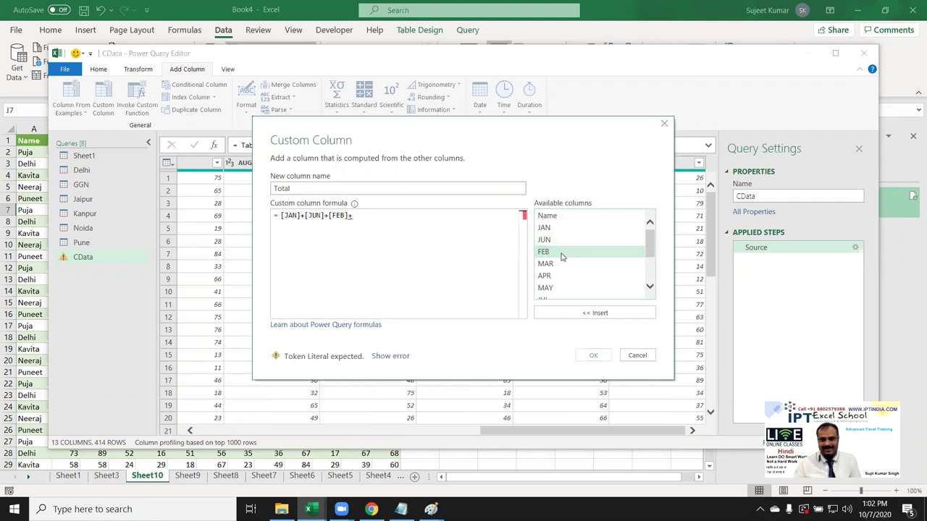
click(557, 265)
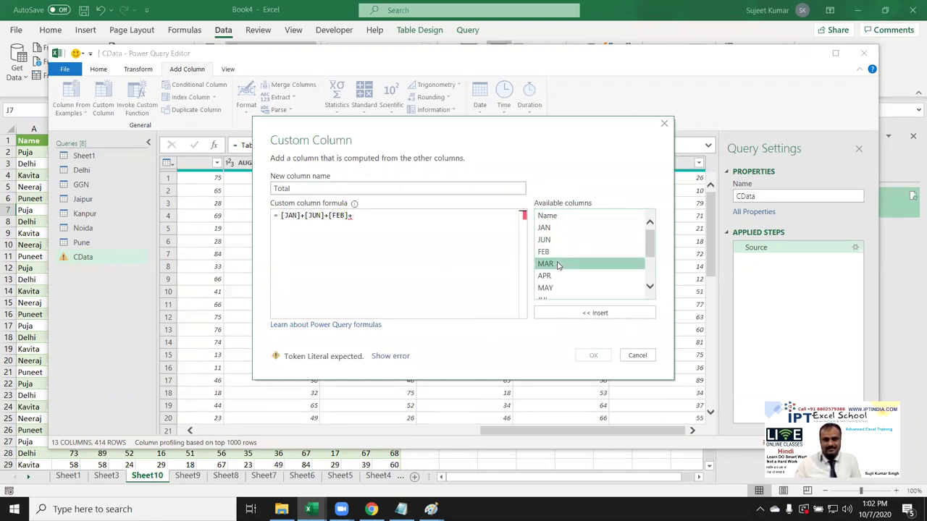
double_click(558, 265)
text(+)
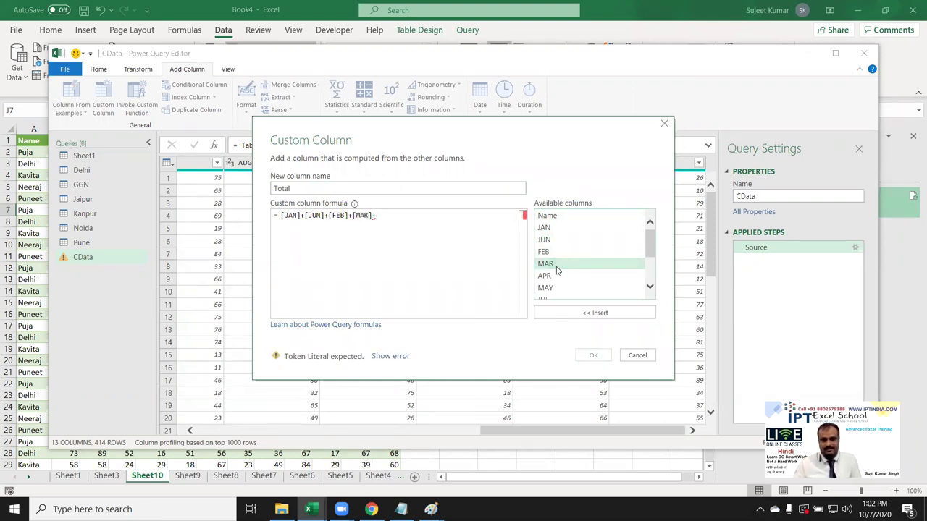
double_click(559, 276)
text(+)
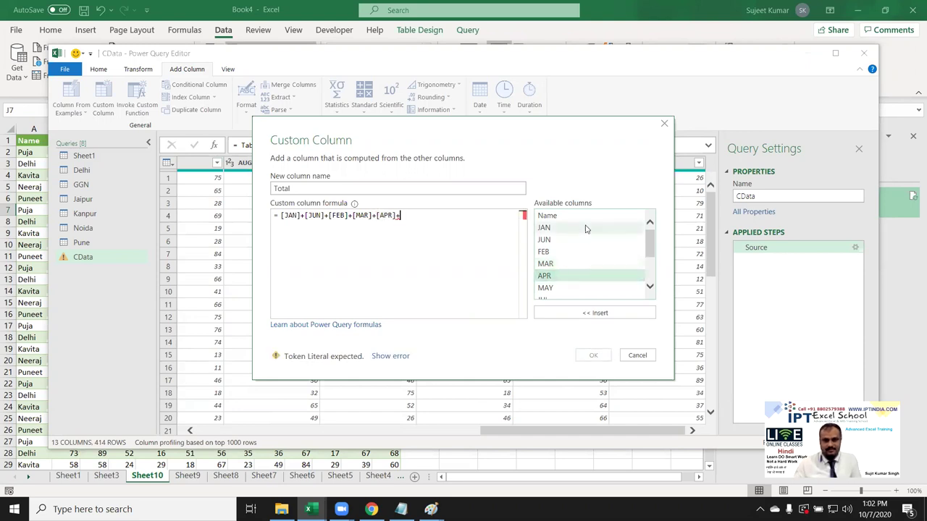
double_click(556, 287)
text(+)
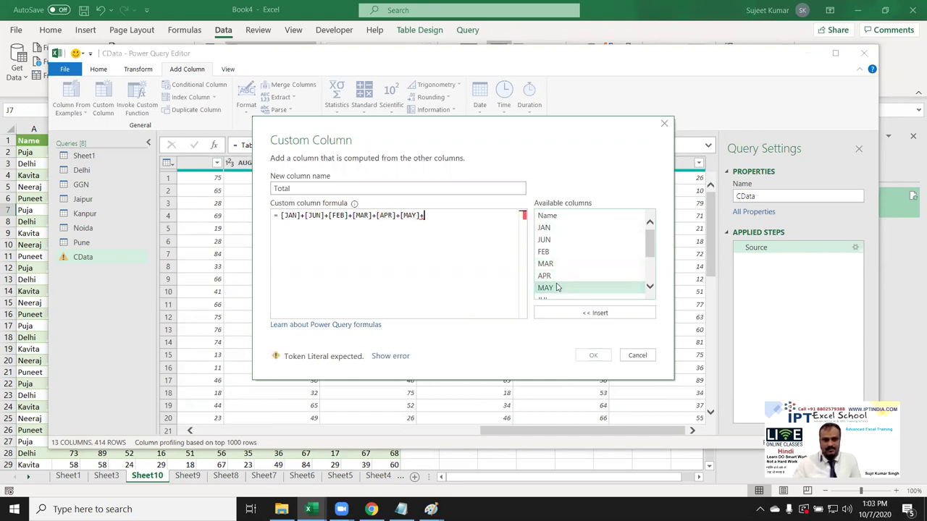
Extend the Total formula with +[JUL]+[AUG]+[SEP]+[OCT]+[NOV]+[DEC].
scroll(559, 279, down, 1)
double_click(559, 274)
double_click(560, 274)
text(+)
scroll(559, 275, down, 1)
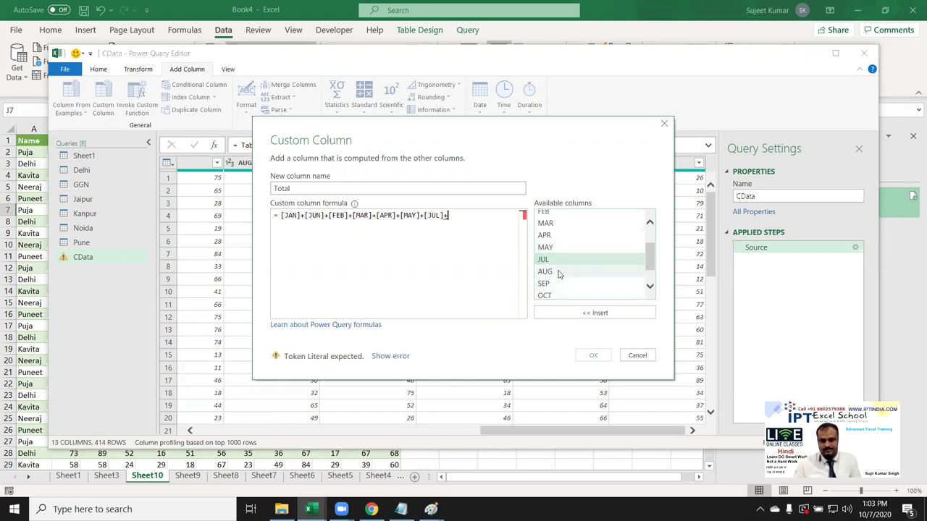
double_click(559, 272)
text(+)
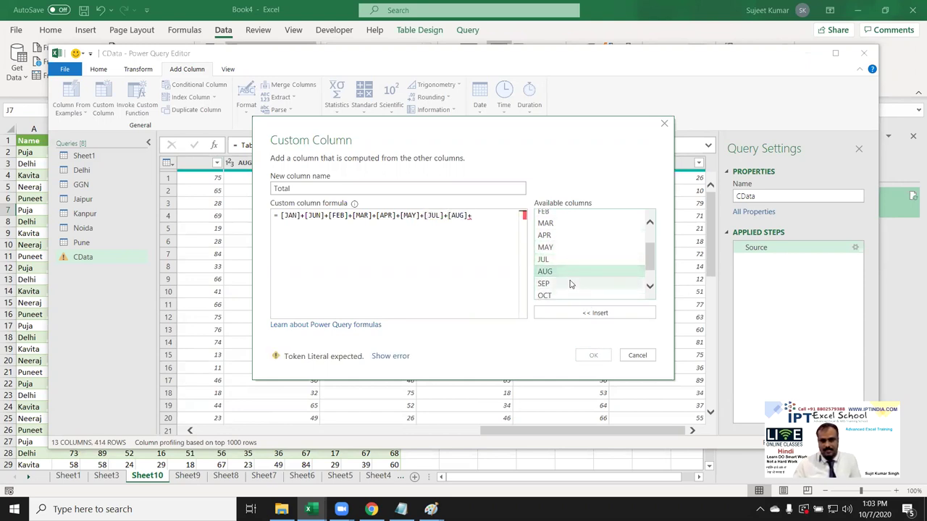
double_click(570, 284)
text(+)
scroll(568, 283, down, 1)
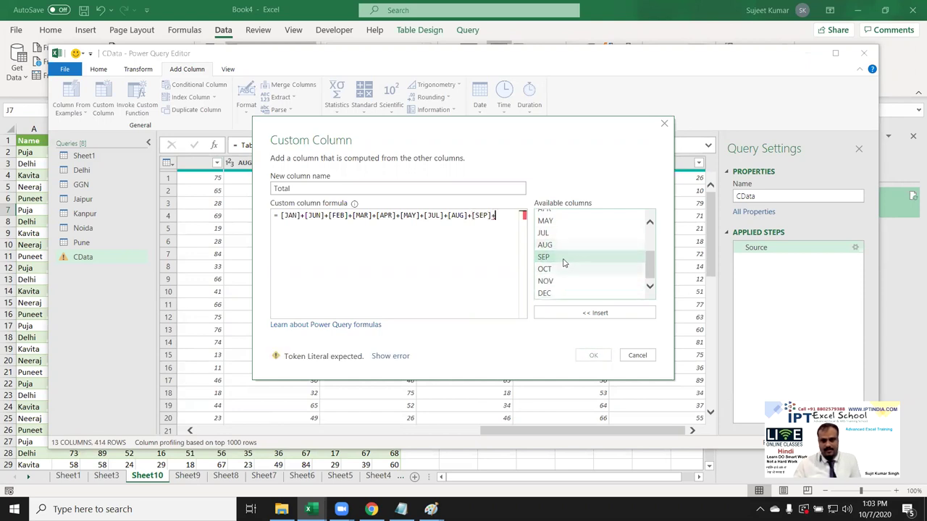
double_click(559, 271)
text(+)
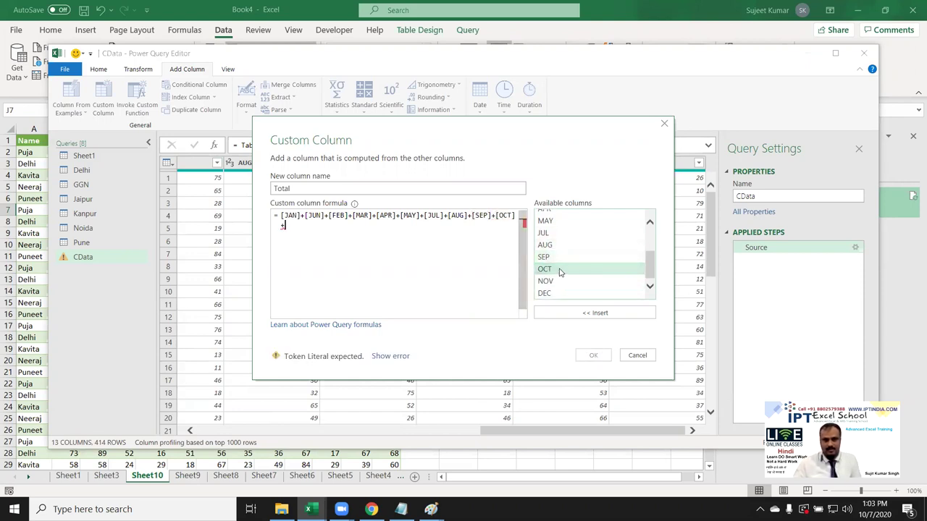
double_click(558, 281)
text(+)
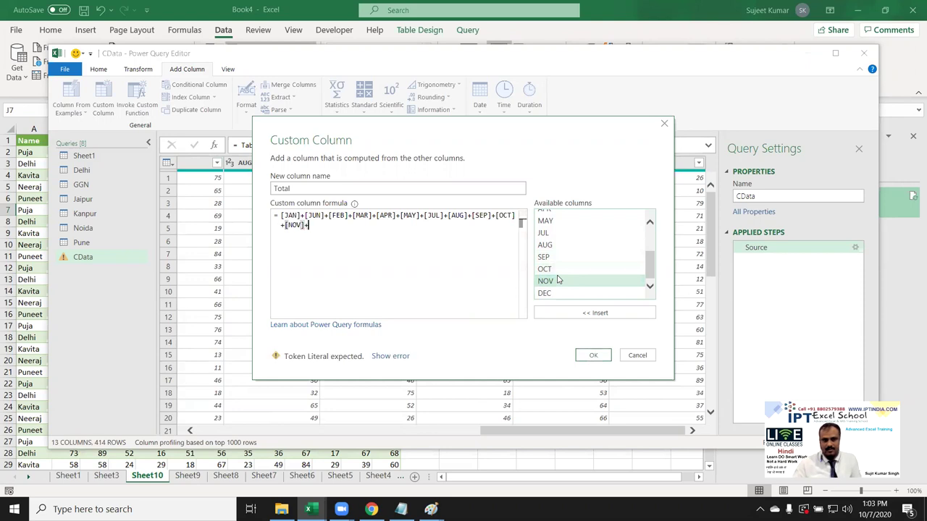
double_click(585, 294)
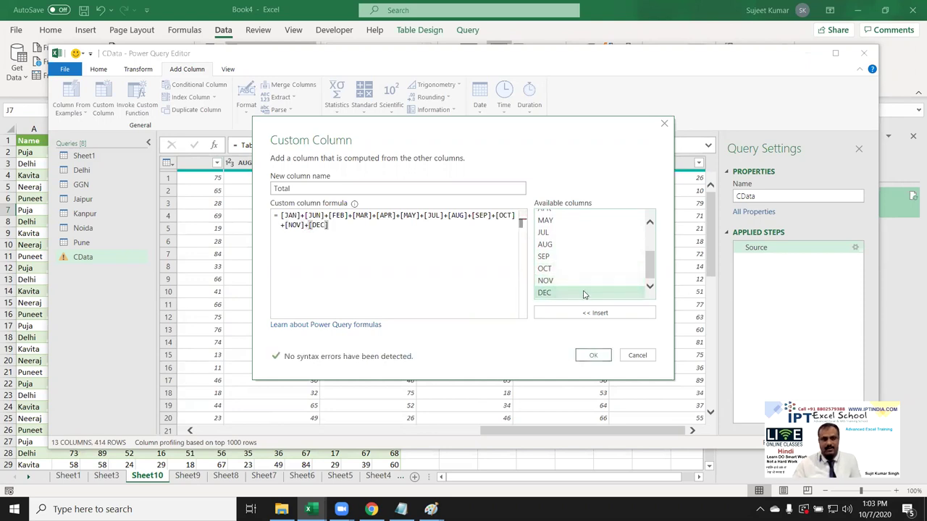
Confirm the Total column, then add a GST custom column computing [Total]*0.18.
click(593, 356)
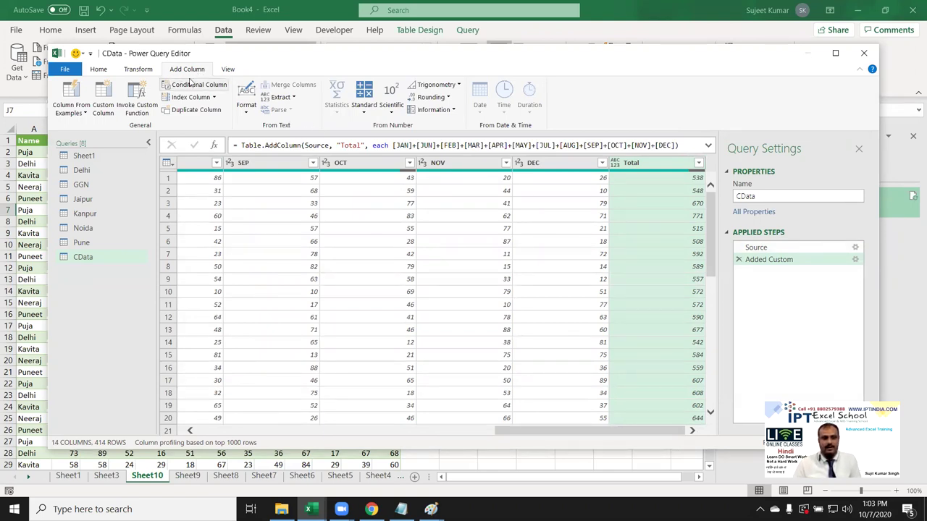
click(102, 97)
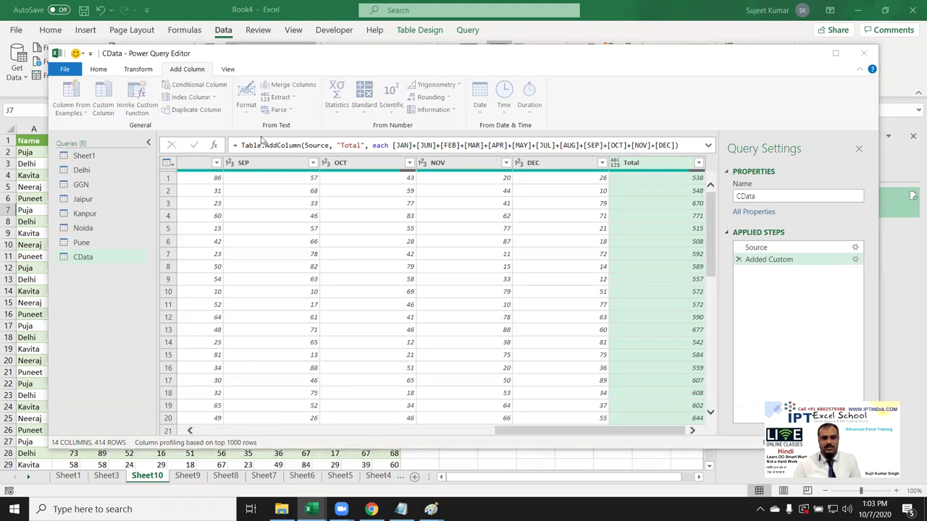
drag(319, 190, 274, 190)
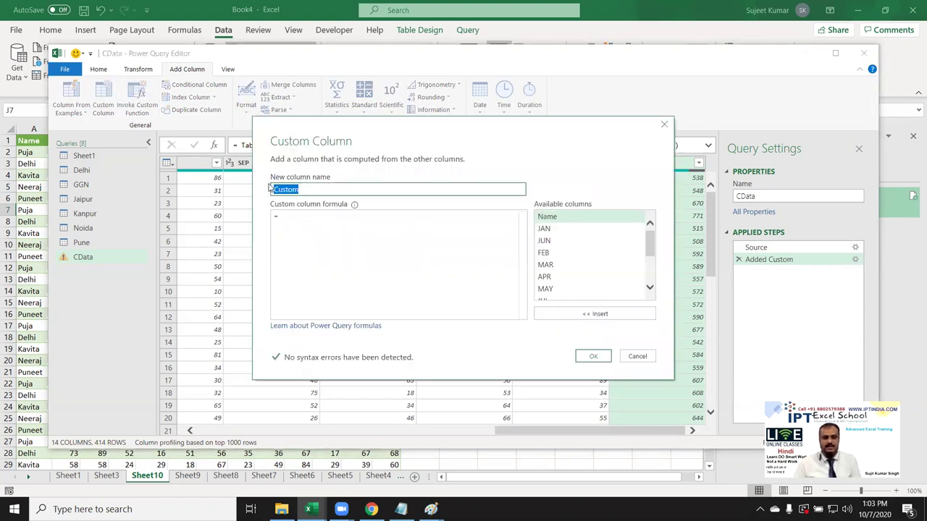
text(C)
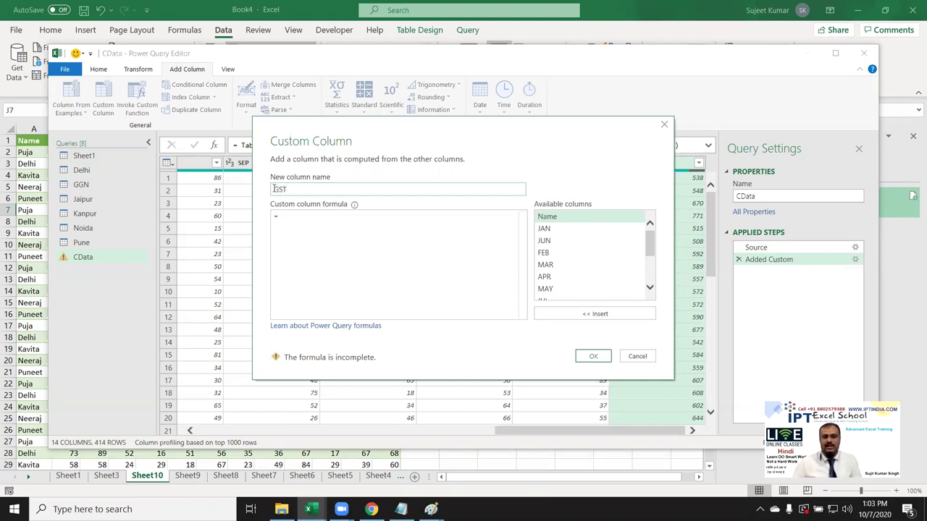
scroll(578, 277, down, 3)
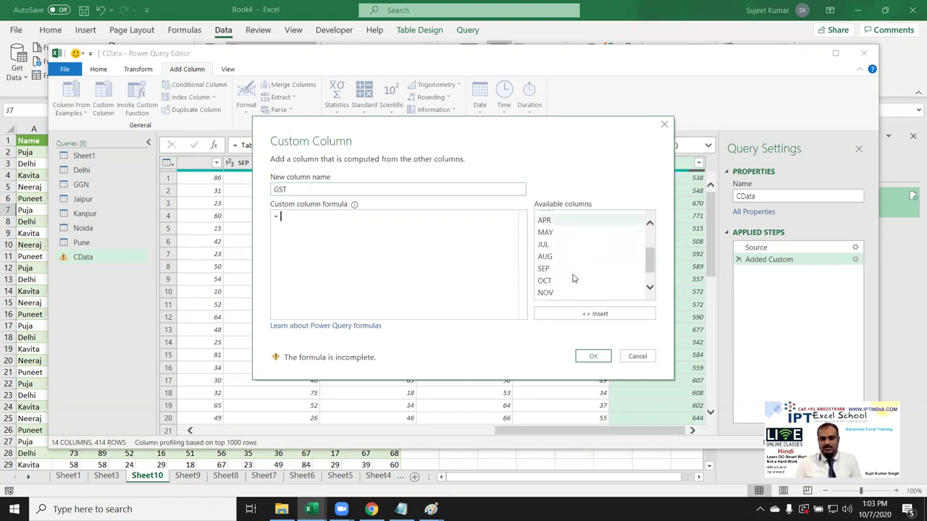
click(569, 293)
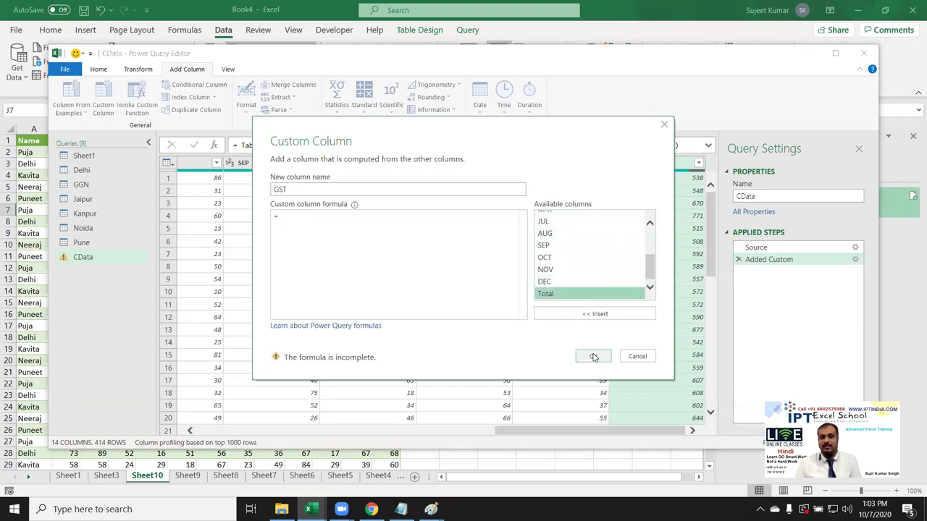
click(596, 316)
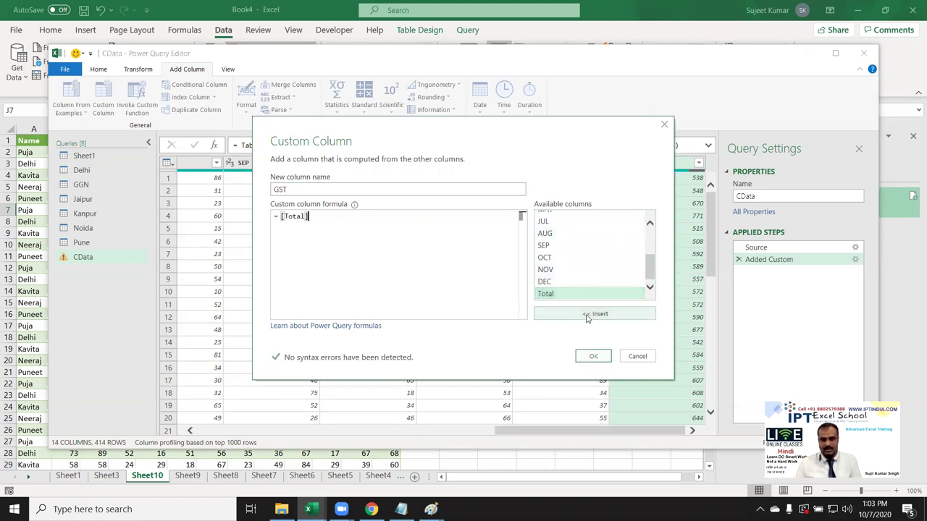
text(*)
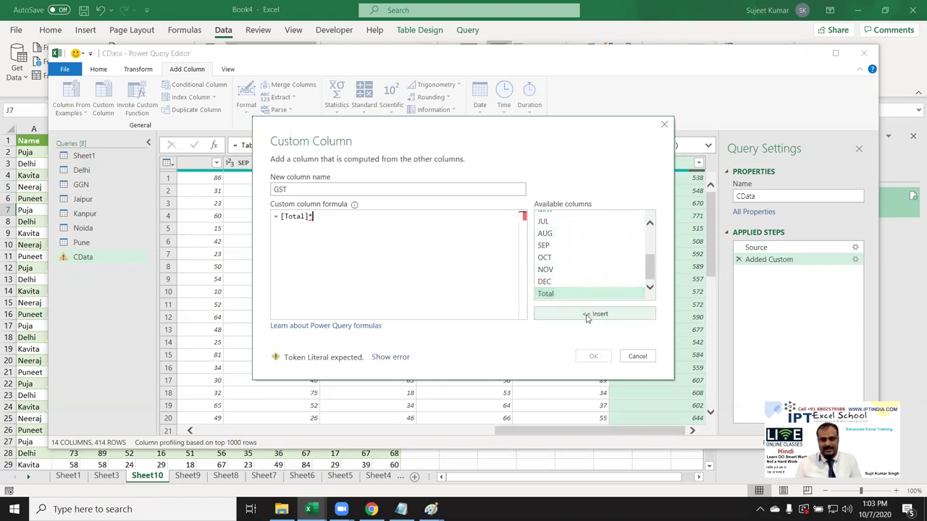
text(0.18)
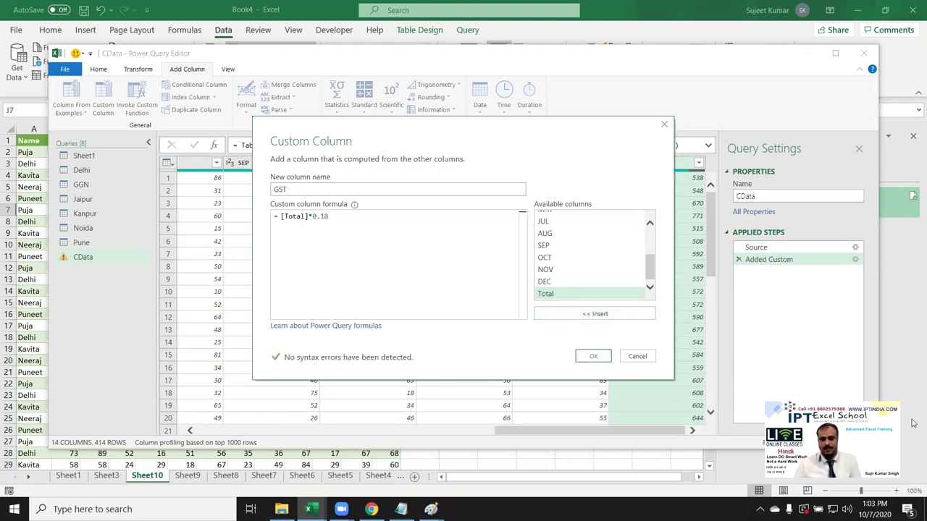
click(593, 357)
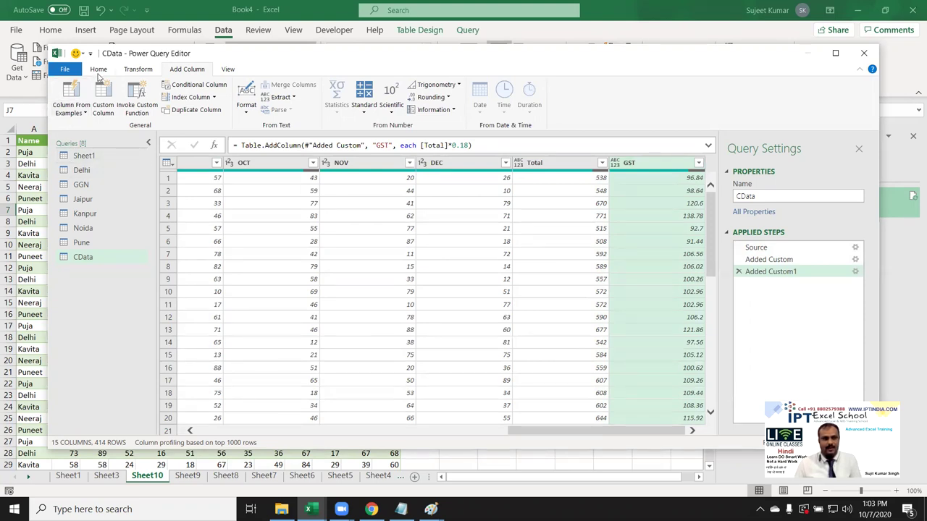
Load the updated CData query onto Sheet10 and check the GST values in O2–O4.
click(98, 69)
click(64, 90)
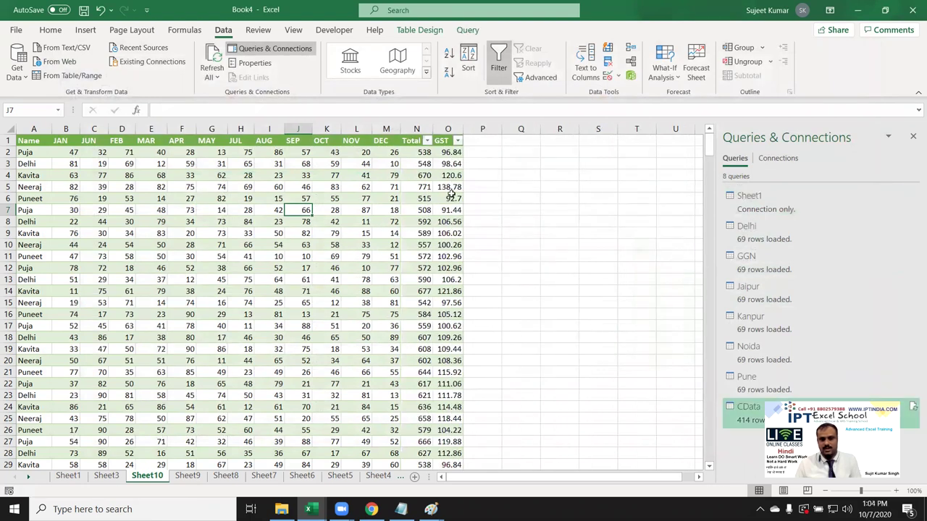
click(445, 157)
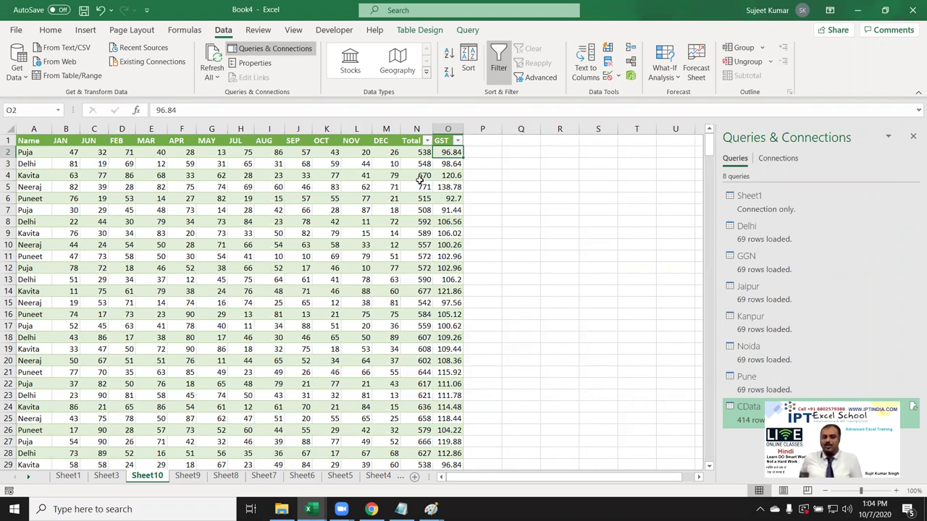
key(Left)
key(Left)
key(Right)
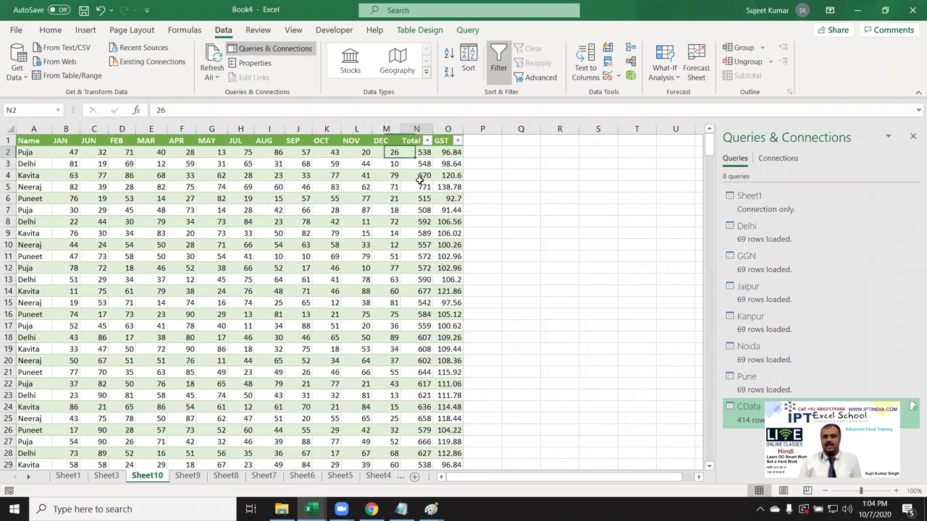
key(Right)
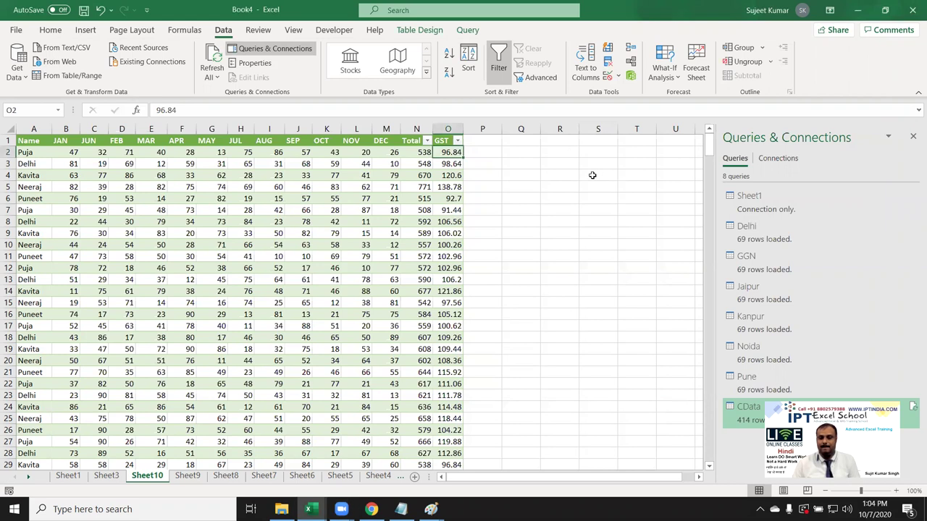
click(457, 167)
click(450, 175)
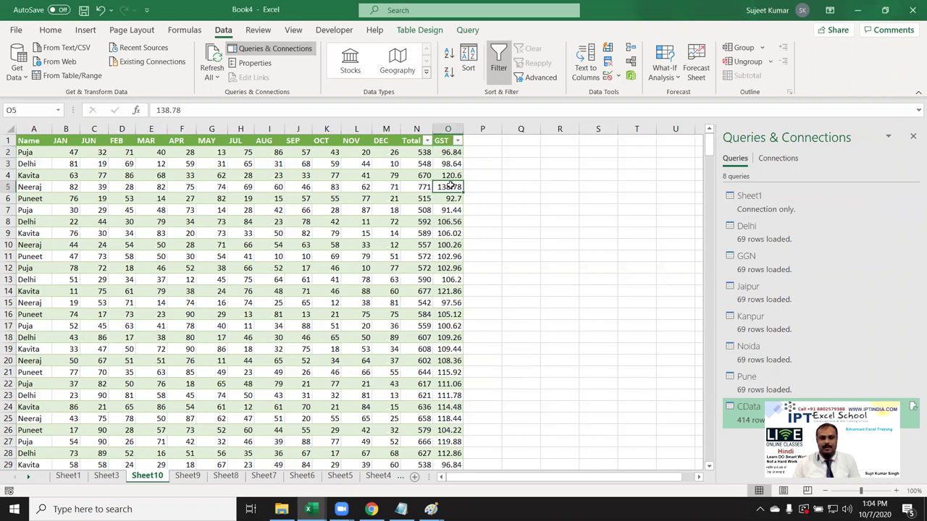
click(449, 165)
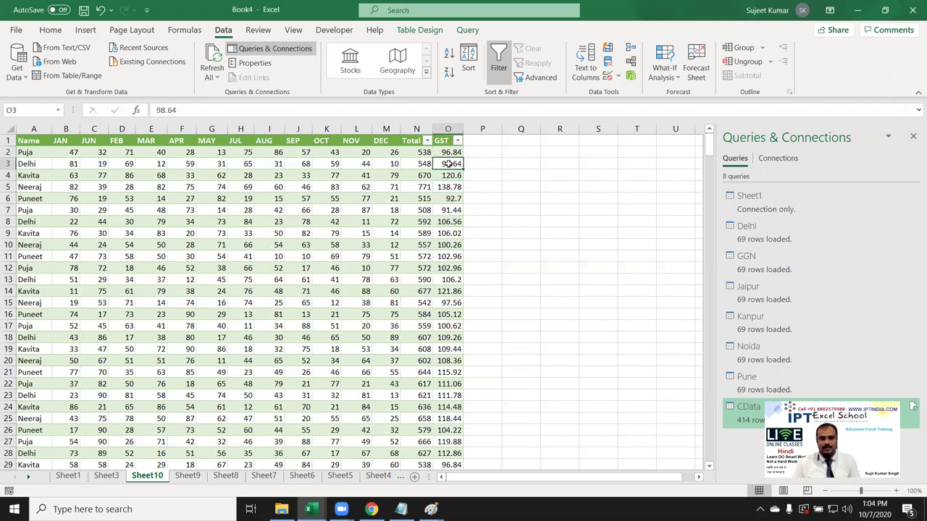
Delete the first Total value in cell N2.
click(424, 151)
double_click(423, 152)
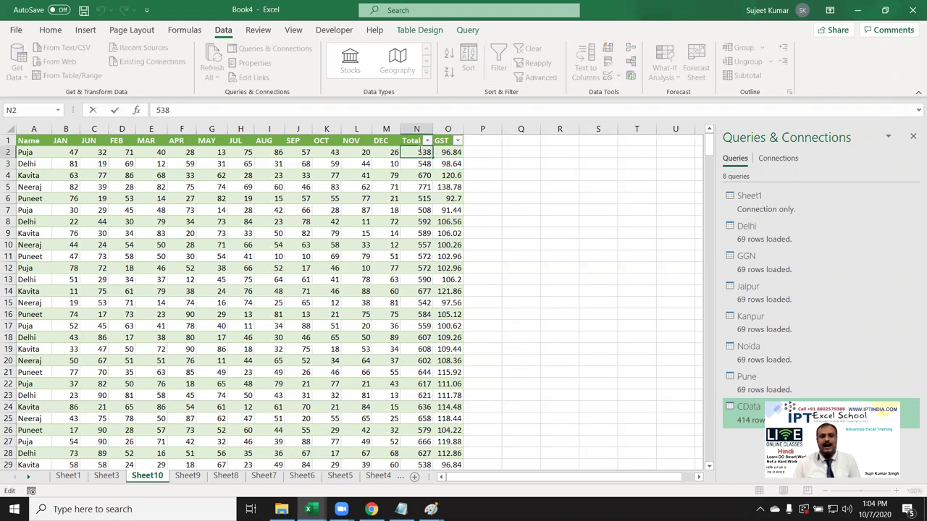
key(Escape)
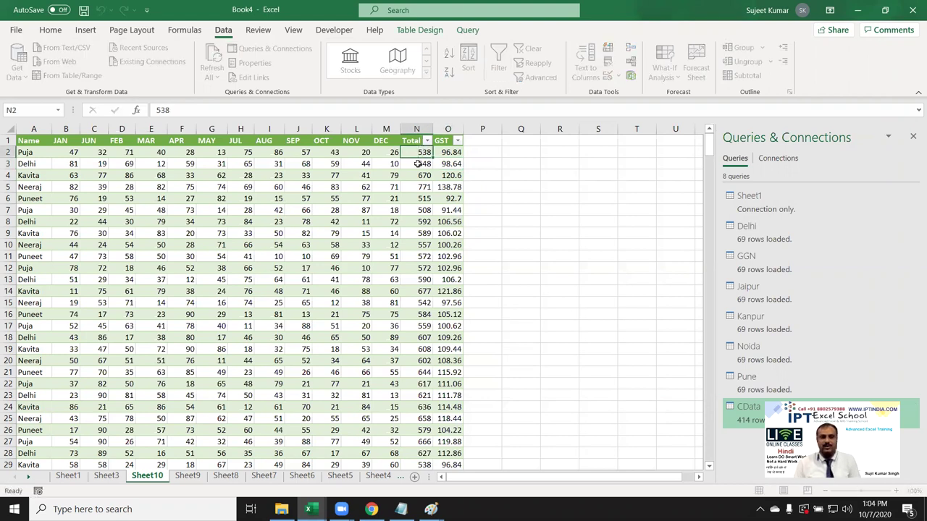
double_click(419, 158)
scroll(419, 196, down, 5)
scroll(418, 196, down, 5)
scroll(419, 196, down, 1)
scroll(417, 200, up, 14)
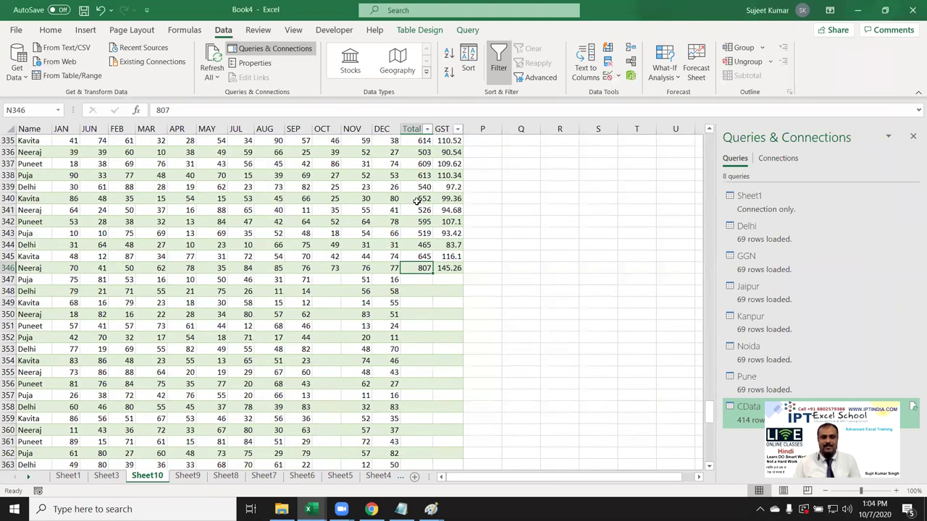
key(ctrl+Up)
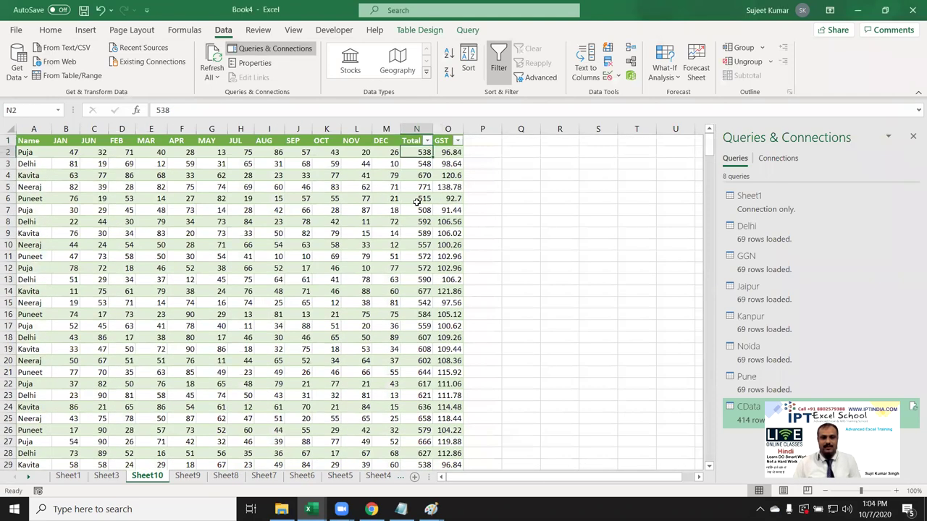
key(Delete)
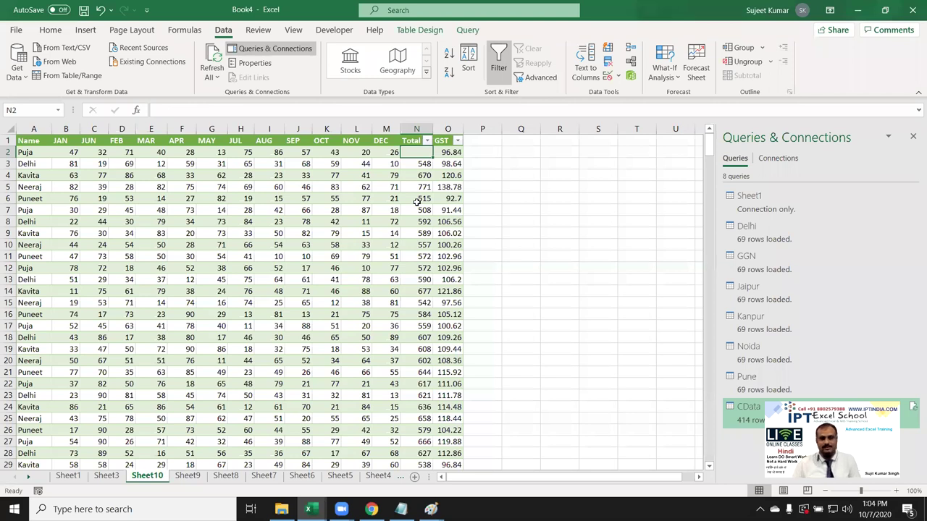
Refresh the CData table to restore N2, then select the month values D2:L13.
click(343, 210)
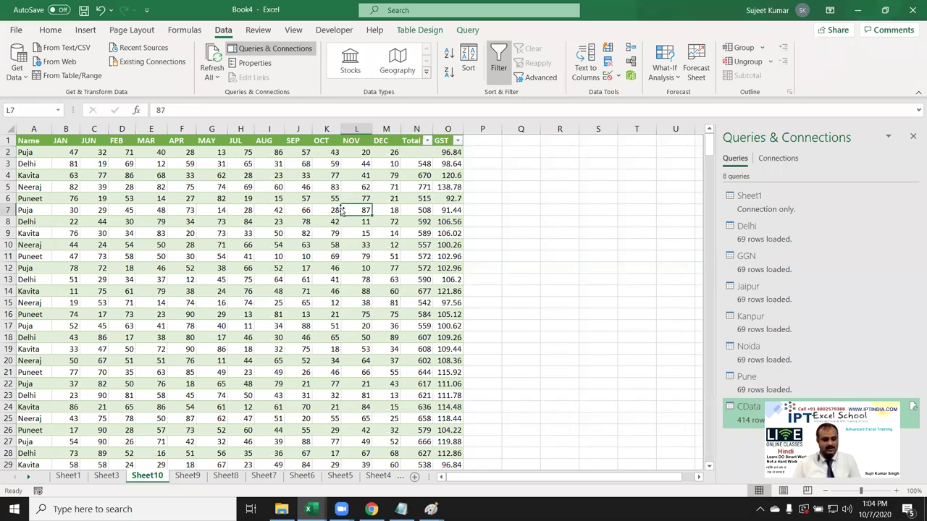
right_click(346, 202)
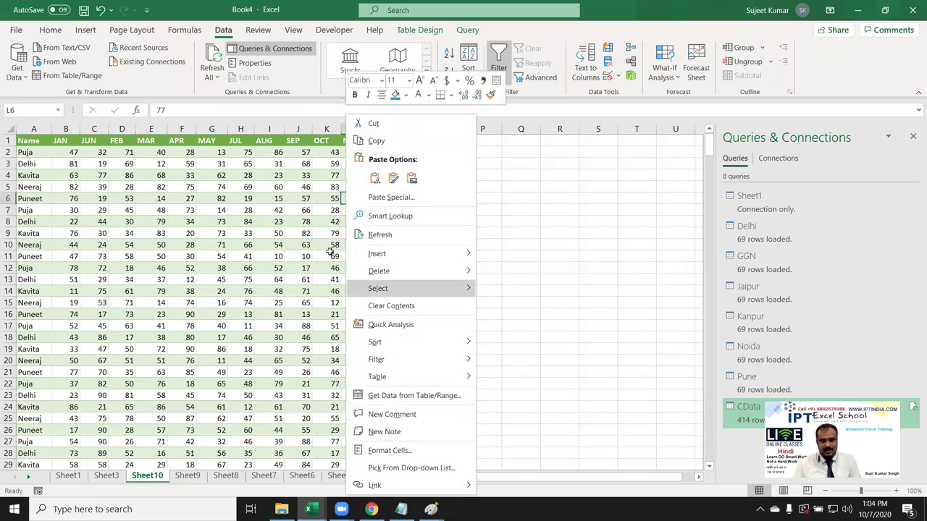
key(Escape)
click(210, 58)
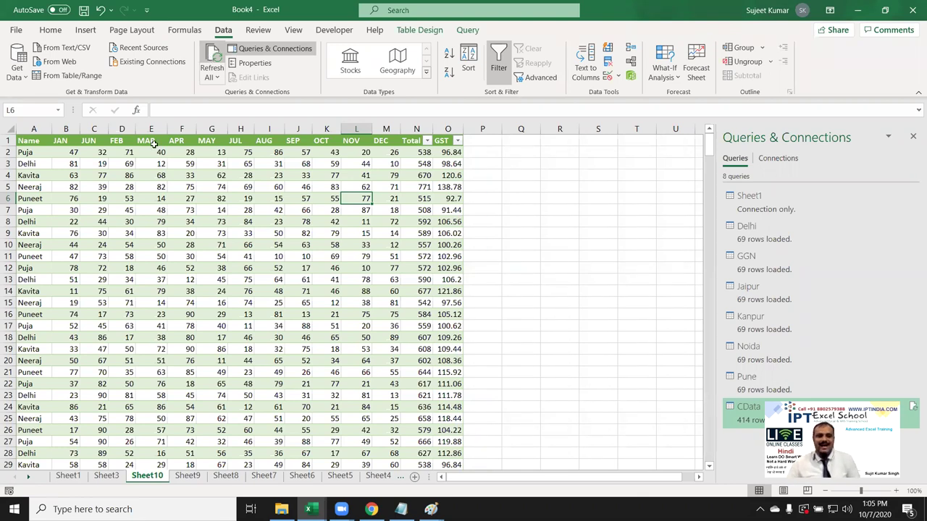
drag(113, 156, 352, 280)
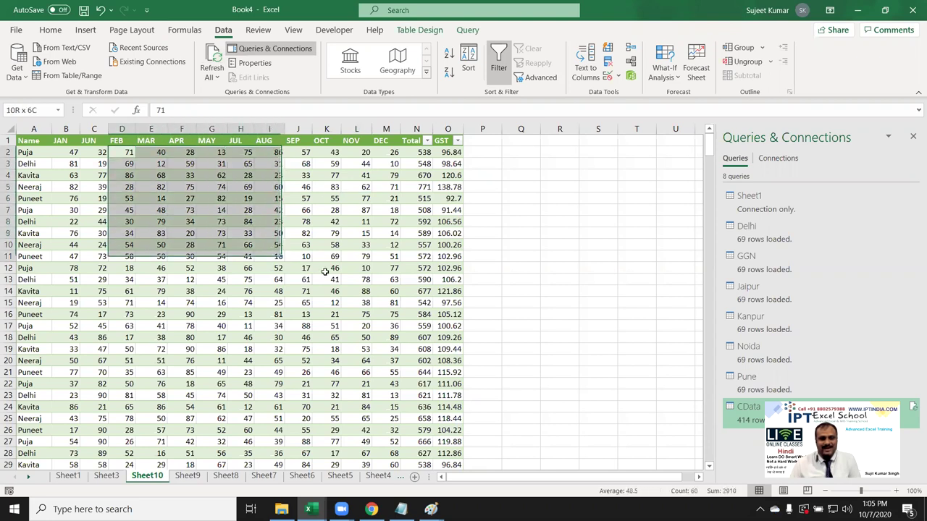
Run Refresh All from an empty cell to bring back the cleared D2:L13 values.
click(486, 372)
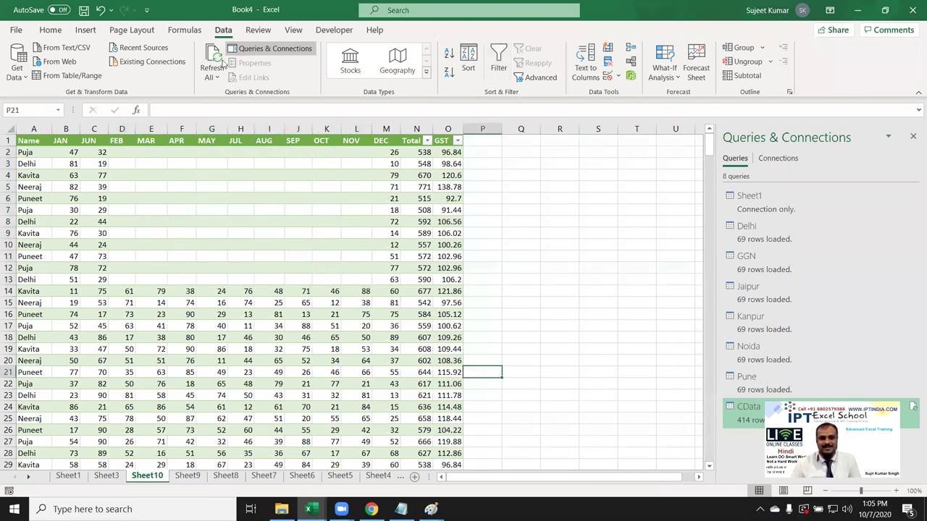
click(213, 59)
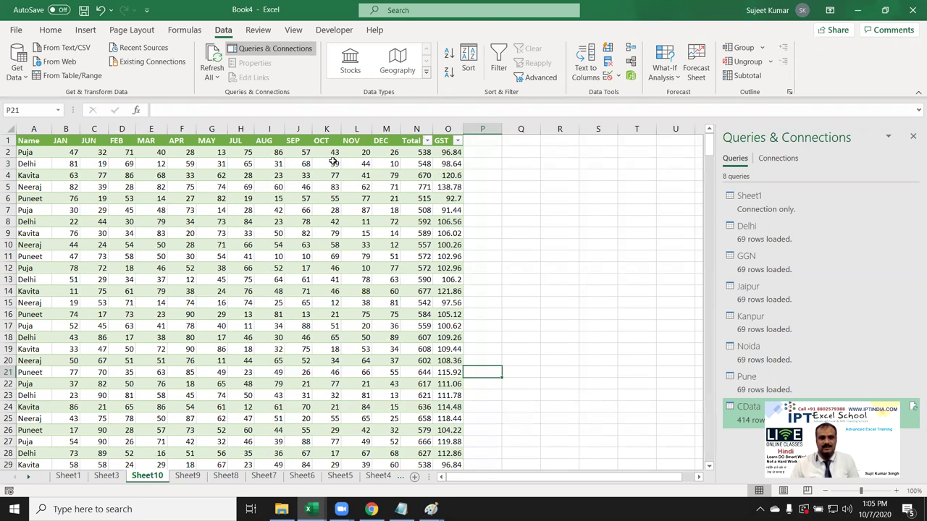
Refill the blank month block in rows 2–5 with Data > Refresh All.
drag(173, 153, 323, 187)
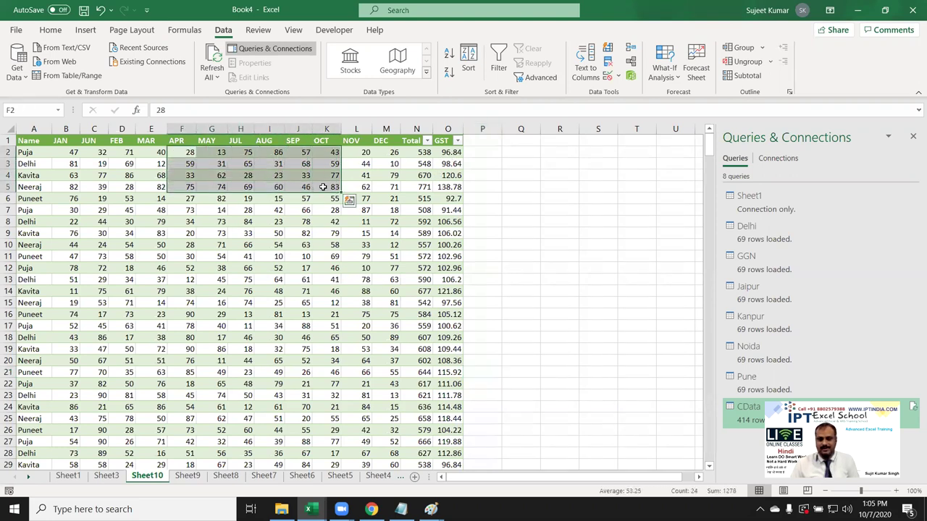
click(327, 314)
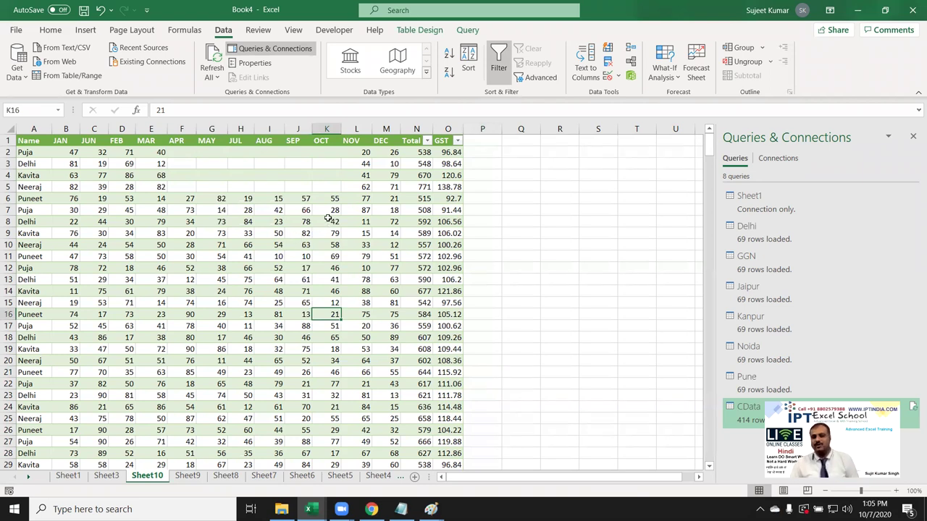
right_click(330, 220)
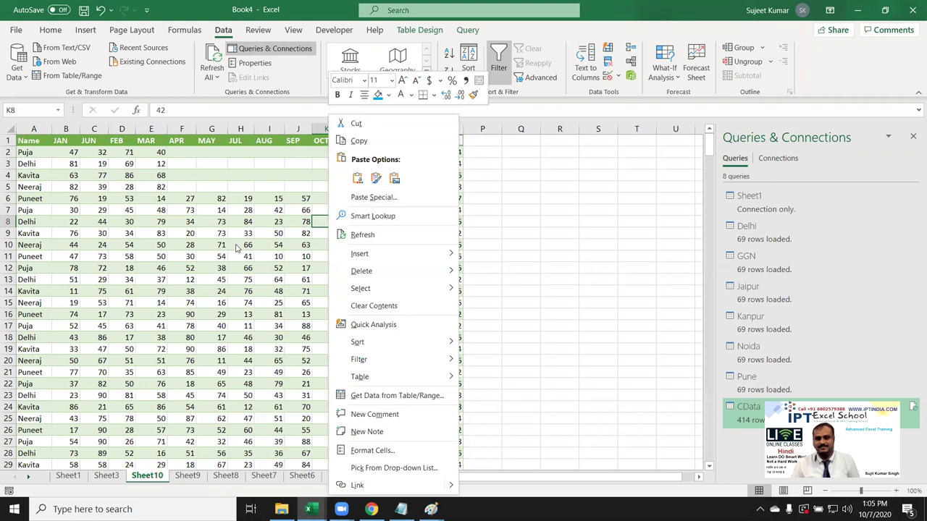
key(Escape)
click(219, 67)
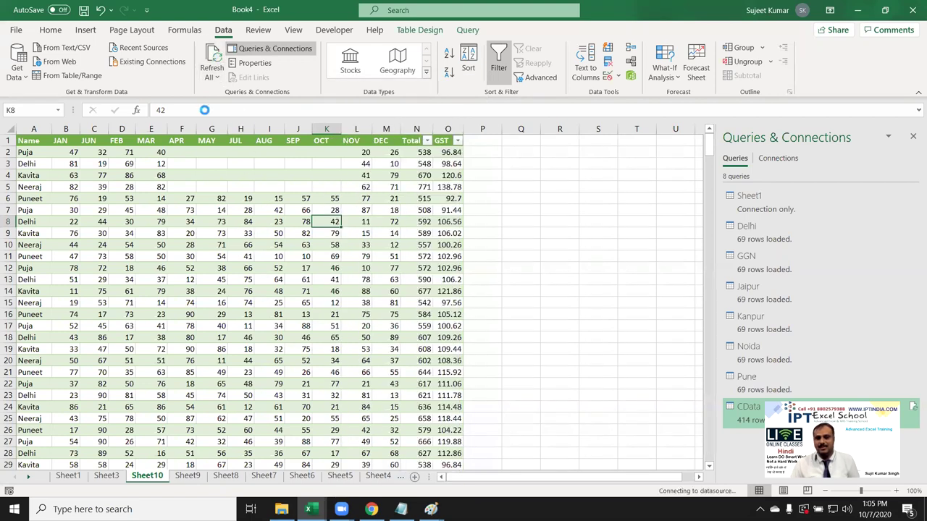
Check the restored GST, Total and monthly values in rows 2–9.
drag(447, 152, 454, 234)
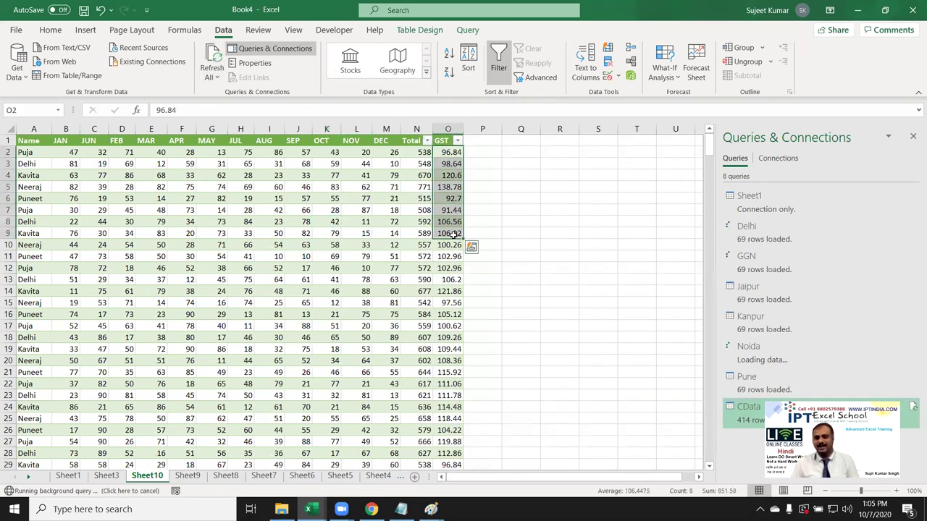
click(416, 288)
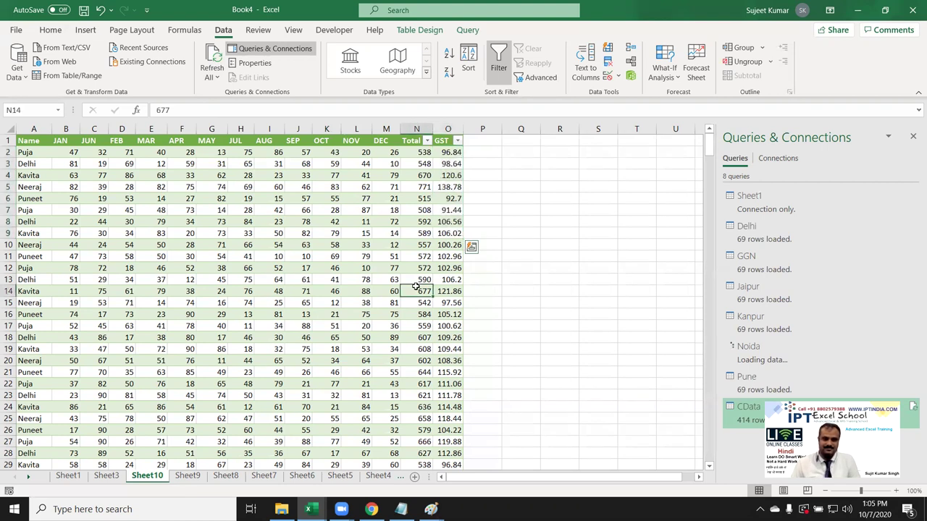
click(358, 267)
drag(94, 164, 385, 236)
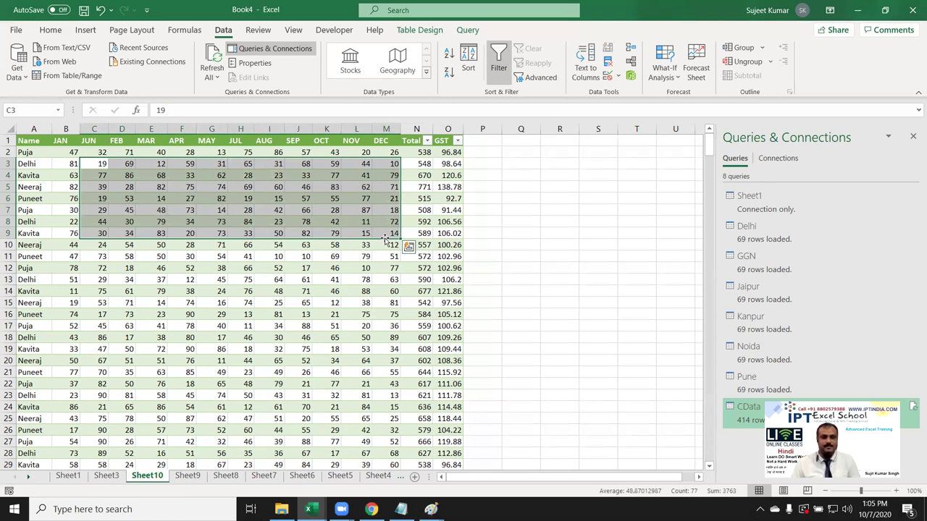
Select and scroll through the refilled CData rows to review them.
key(super+d)
key(super+d)
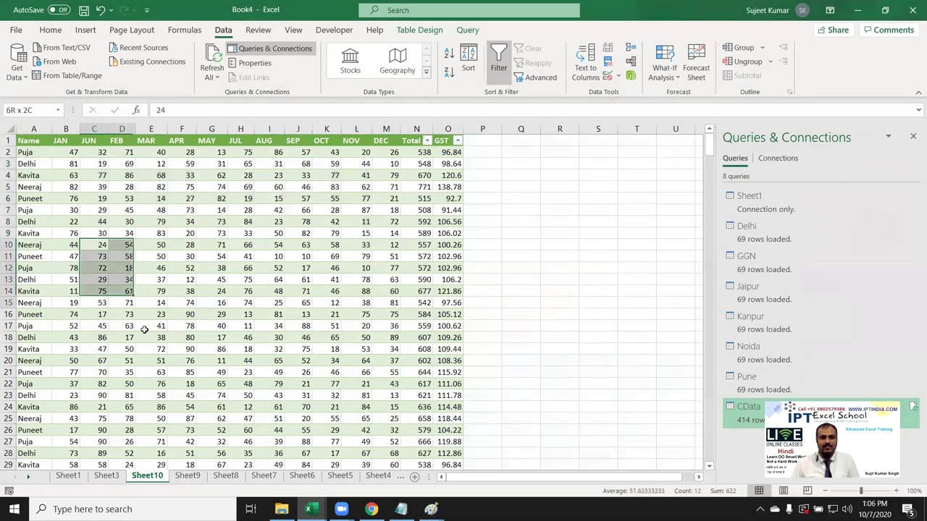
drag(97, 245, 356, 372)
scroll(181, 397, down, 3)
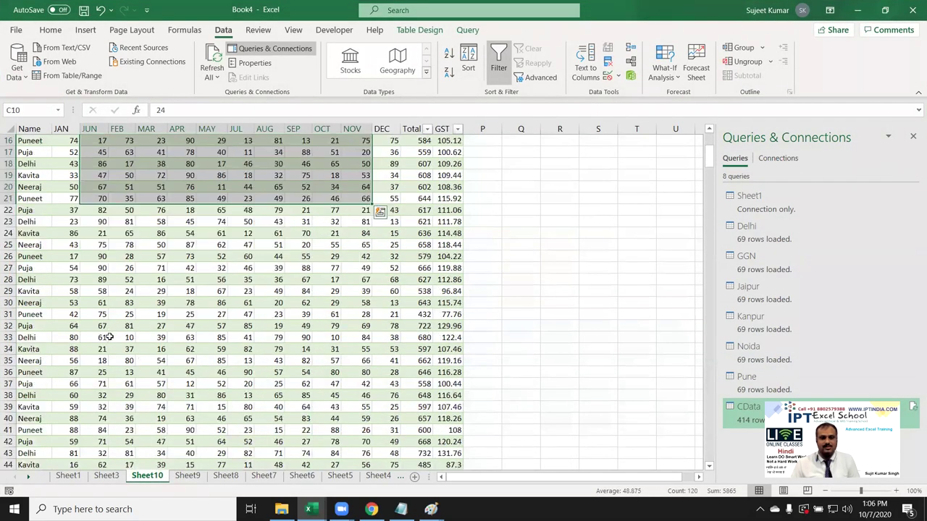
scroll(123, 344, down, 4)
scroll(123, 351, down, 13)
scroll(122, 359, down, 7)
scroll(122, 362, down, 7)
scroll(122, 362, down, 6)
scroll(123, 363, up, 5)
scroll(123, 364, up, 7)
scroll(125, 362, up, 8)
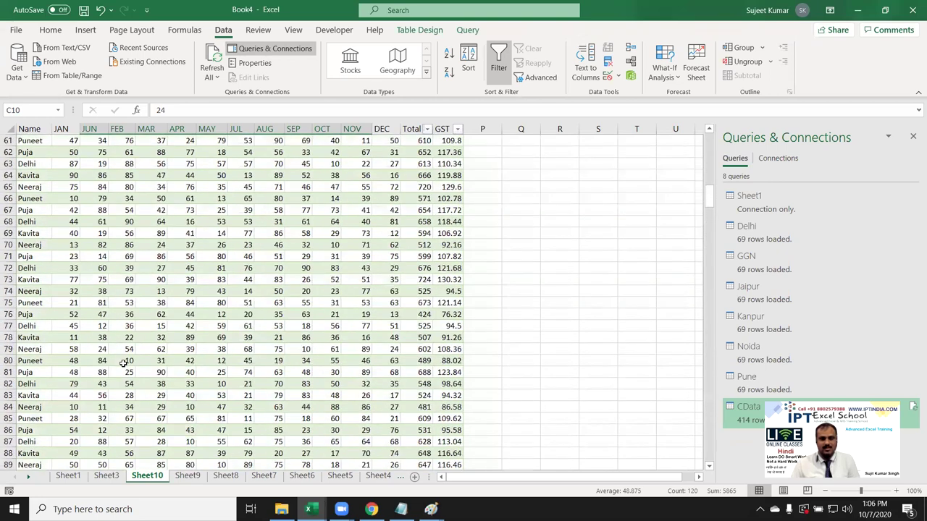
scroll(125, 362, up, 7)
scroll(124, 362, up, 5)
scroll(124, 362, up, 8)
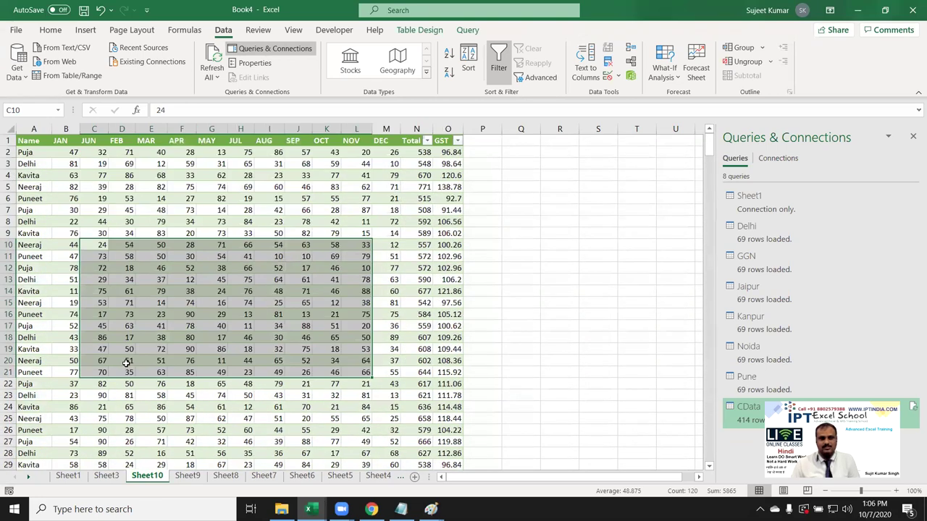
Select a single CData cell and show the Table Design tools.
click(562, 250)
click(327, 231)
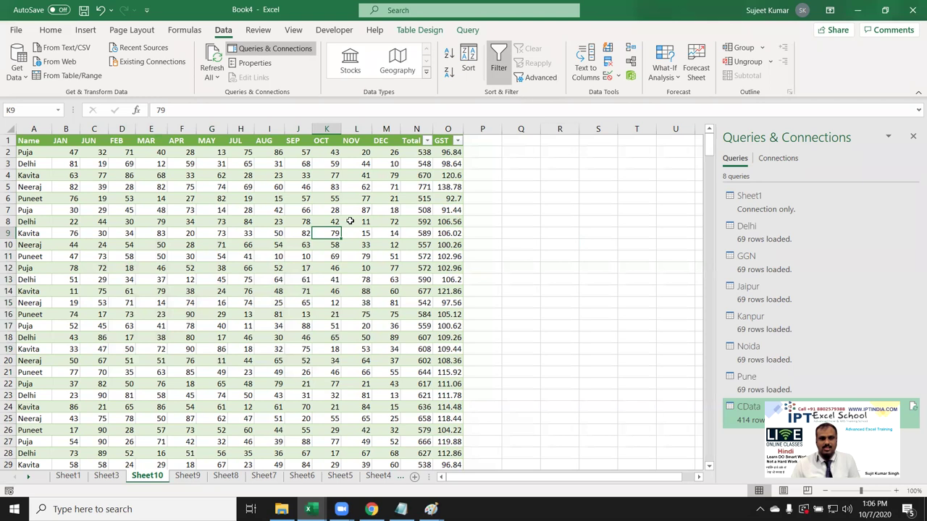
click(427, 35)
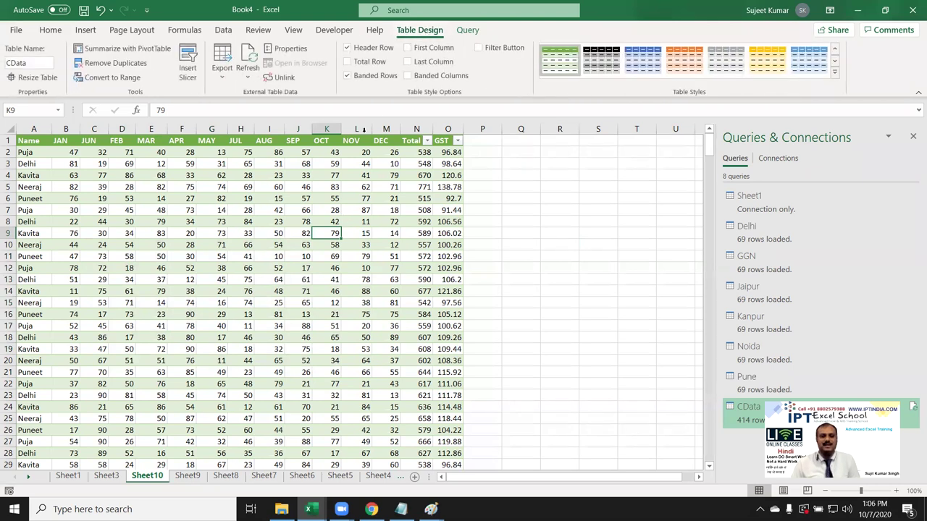
Select the whole CData table, from the Name heading to the last cell.
click(93, 220)
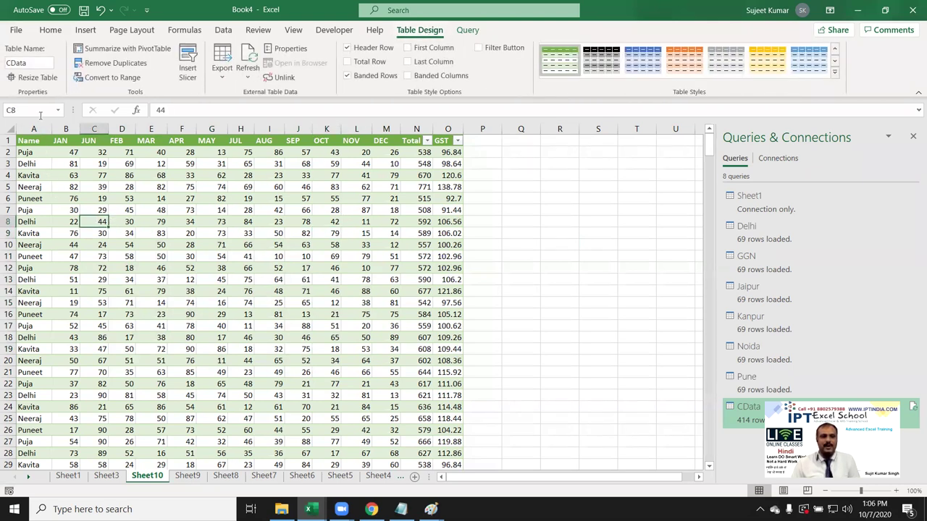
click(50, 30)
click(31, 141)
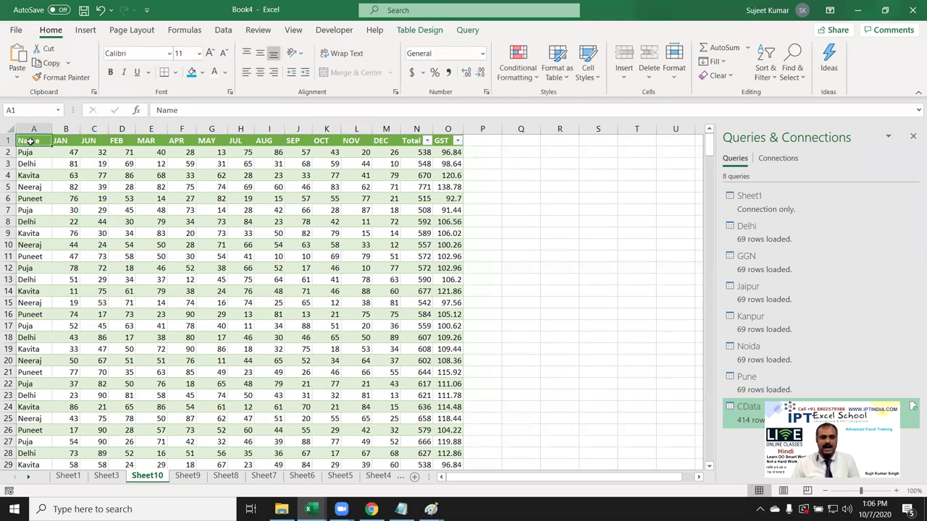
key(ctrl+shift+Right)
key(ctrl+shift+Down)
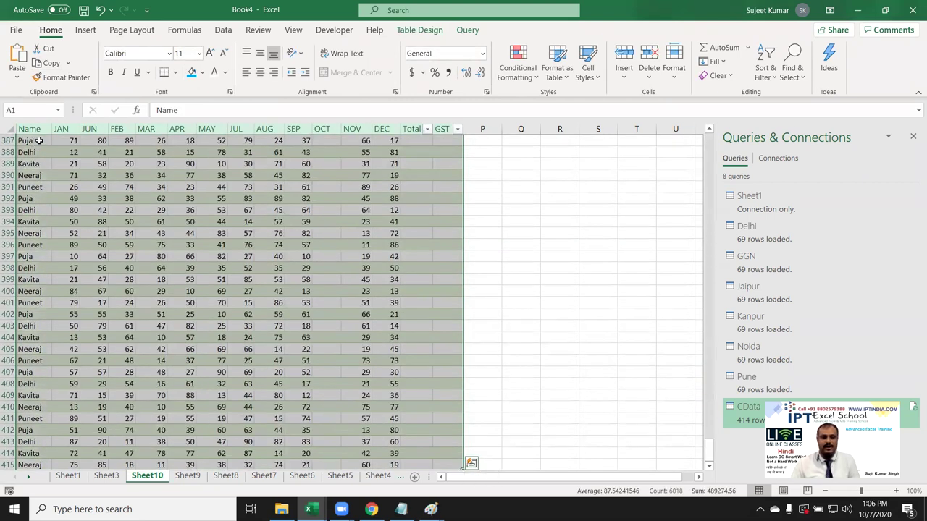
scroll(282, 276, up, 15)
mouse_move(710, 416)
mouse_down()
mouse_move(688, 284)
mouse_move(691, 153)
mouse_up()
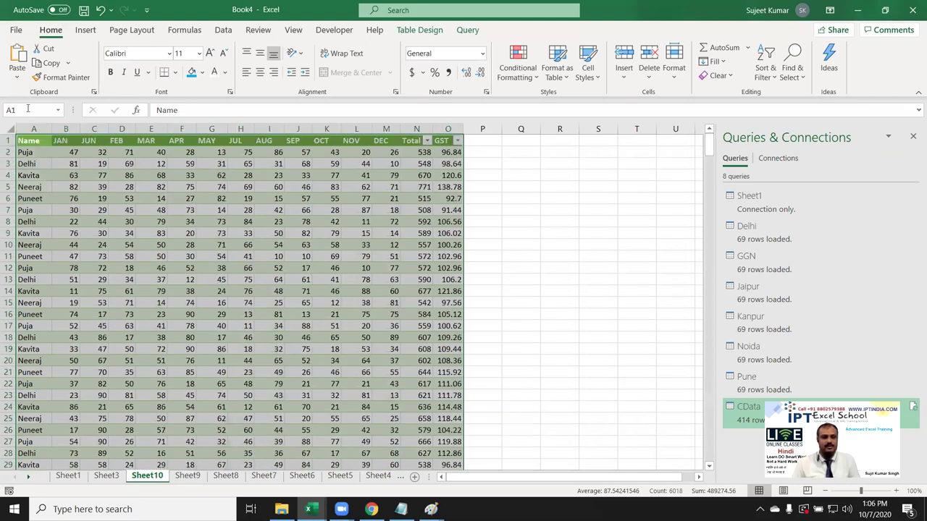
Fill the selected table orange and apply All Borders to every cell.
click(204, 72)
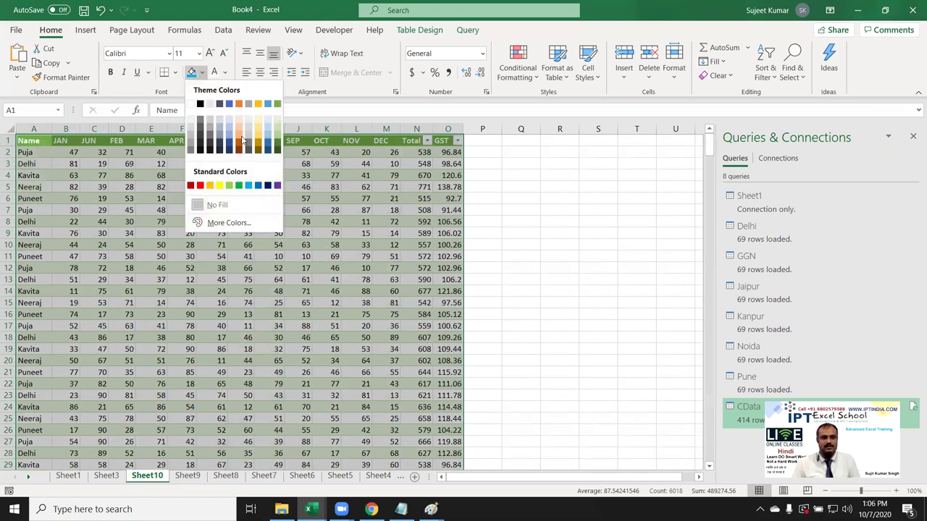
click(243, 140)
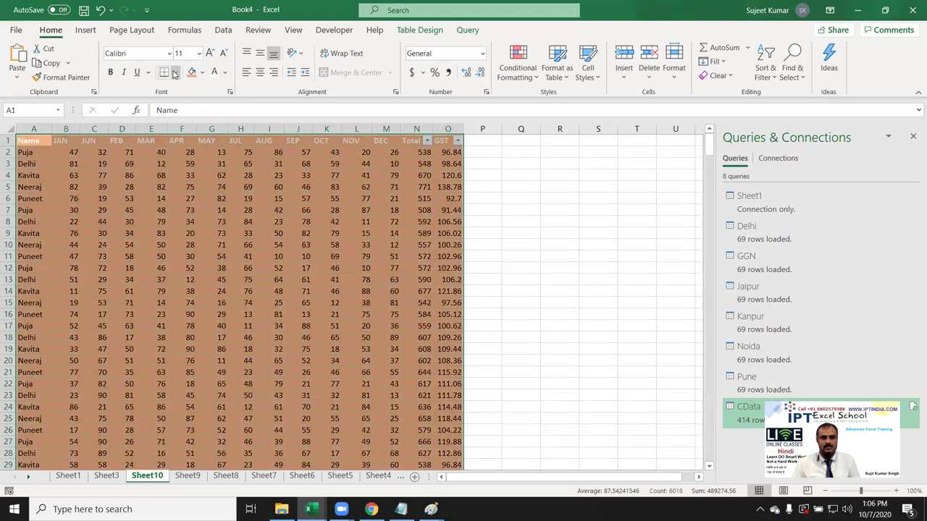
click(175, 72)
click(189, 195)
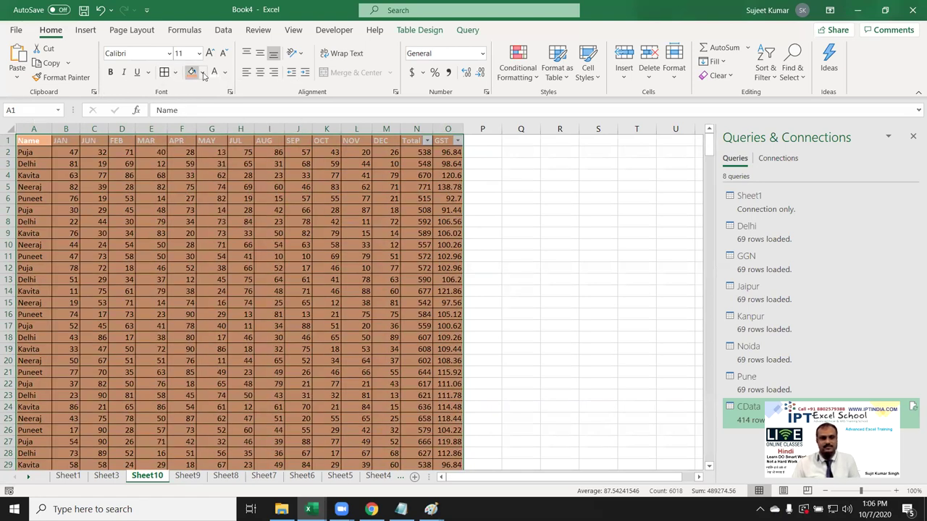
click(224, 73)
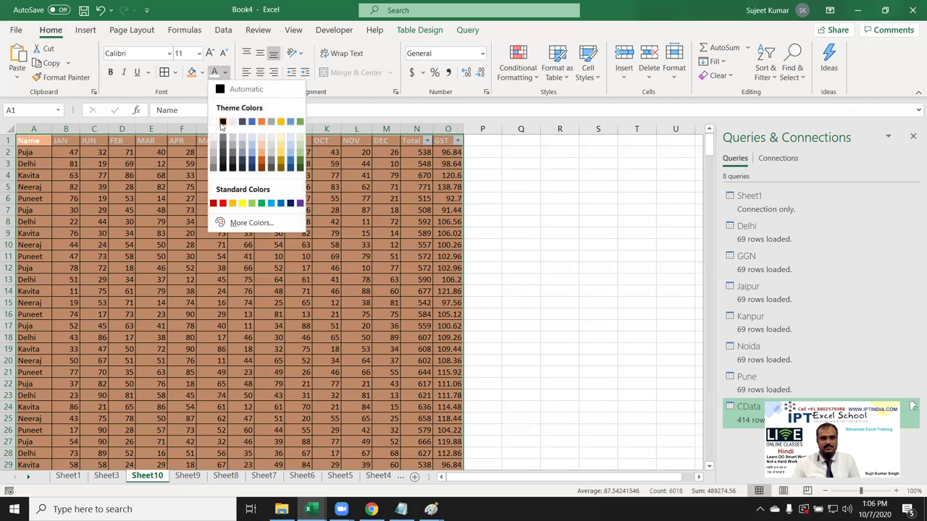
key(Escape)
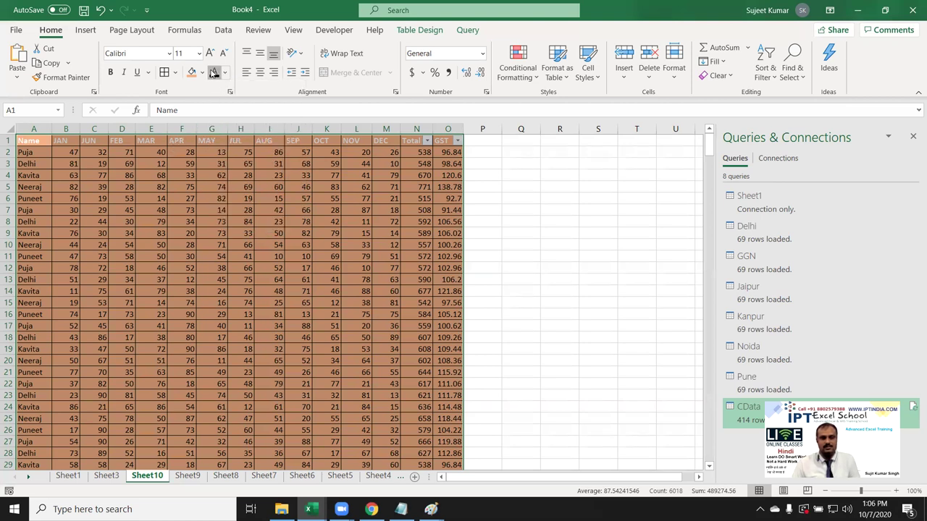
click(103, 175)
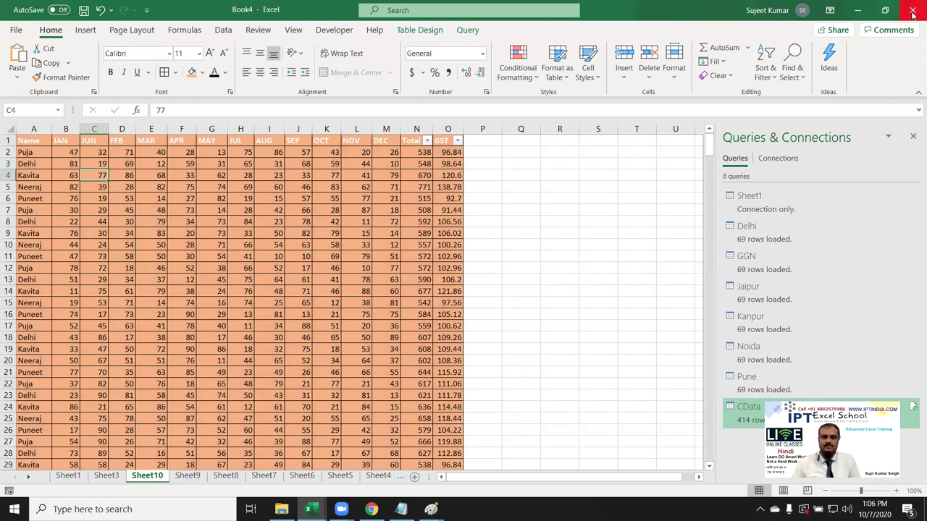
Show the Data tab and inspect table values such as Delhi's Total of 548.
click(223, 30)
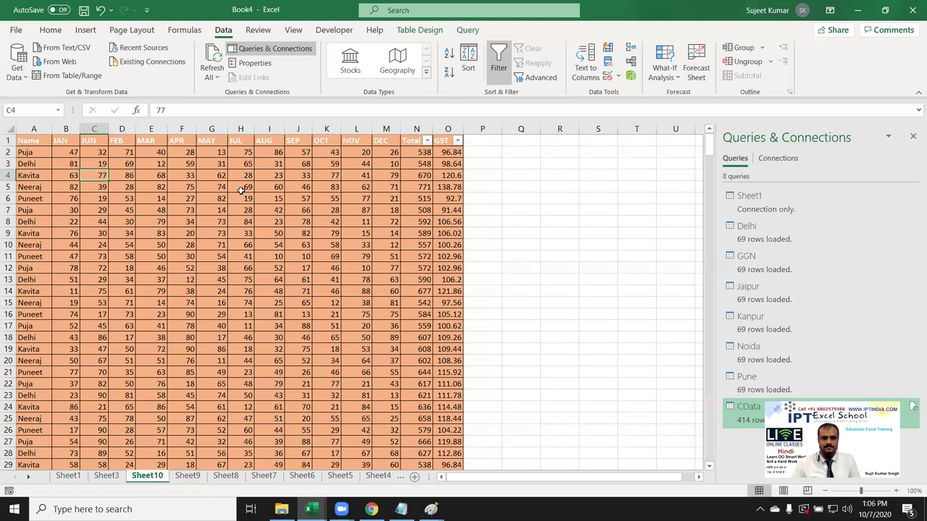
click(503, 237)
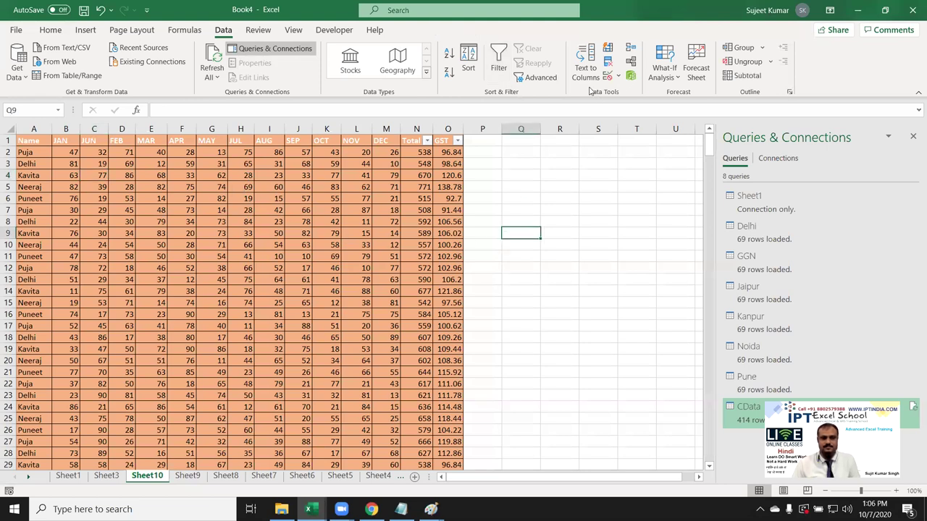
click(262, 209)
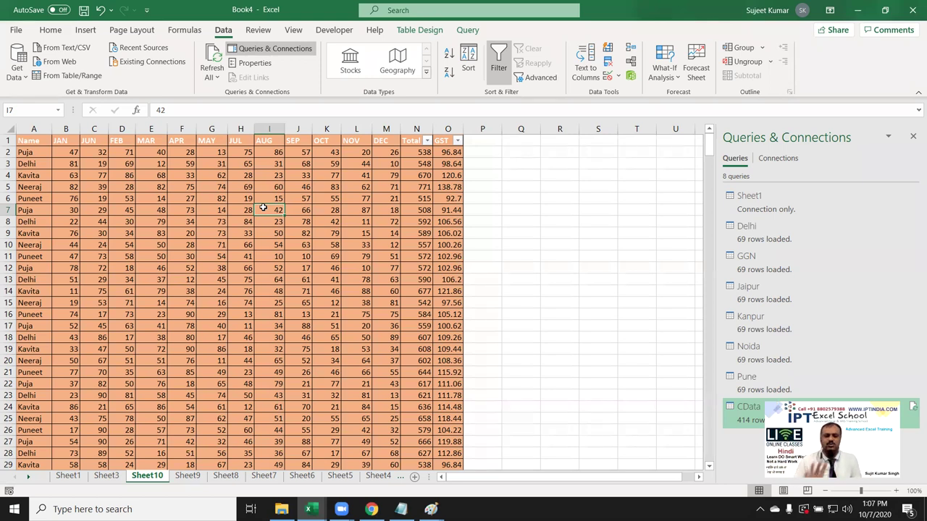
click(333, 175)
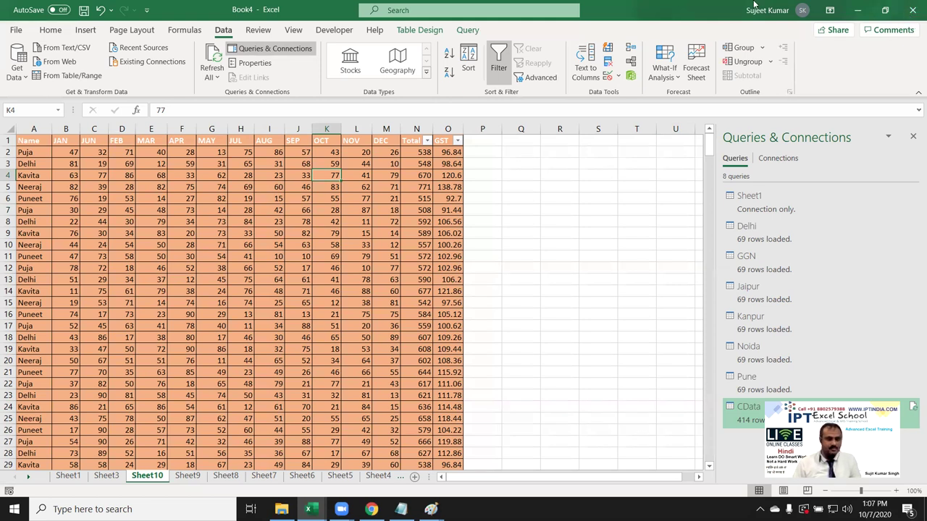
click(268, 360)
click(426, 162)
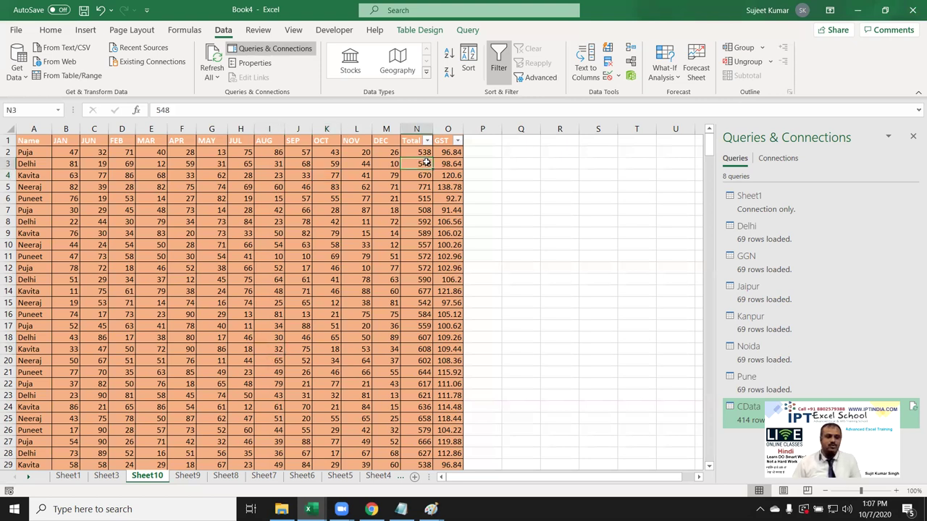
Hide the Book4 workbook with Windows+D to reveal the desktop.
key(super+d)
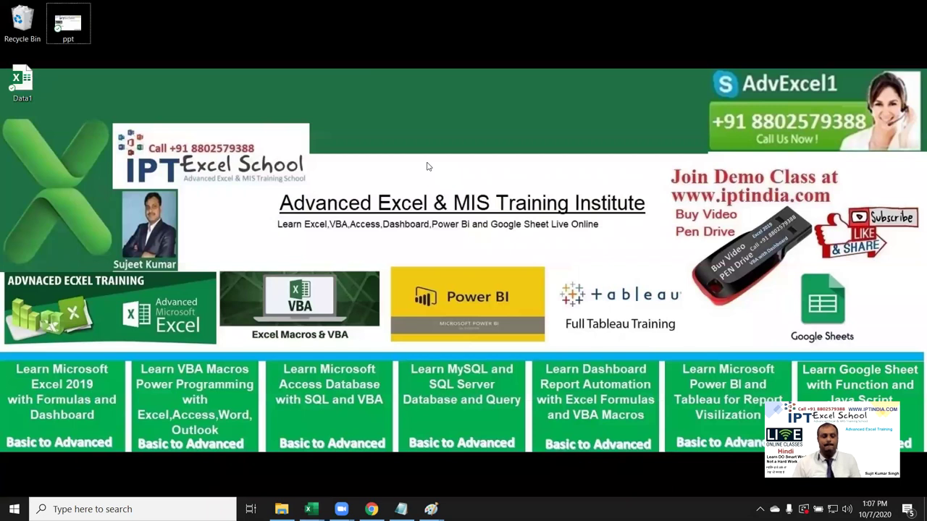